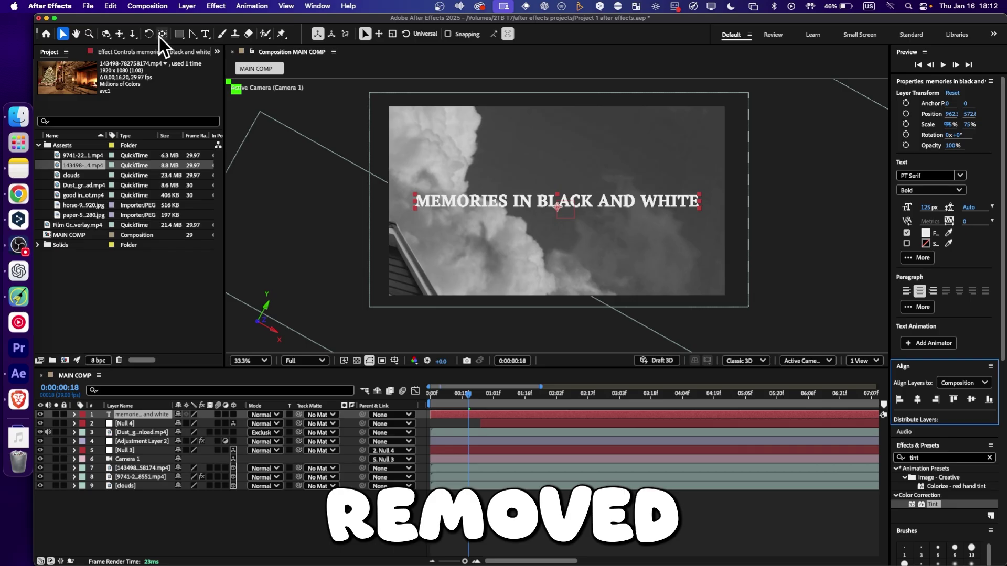
Make the house footage layer a 3D layer
{"action": "left_click", "coordinate": [75, 415]}
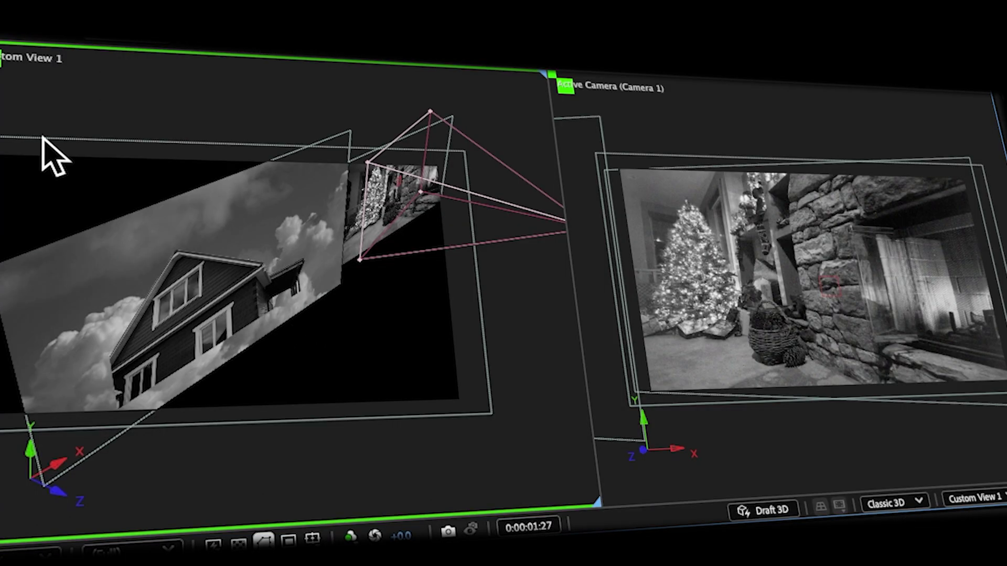
{"action": "left_click_drag", "start_coordinate": [197, 231], "coordinate": [388, 487]}
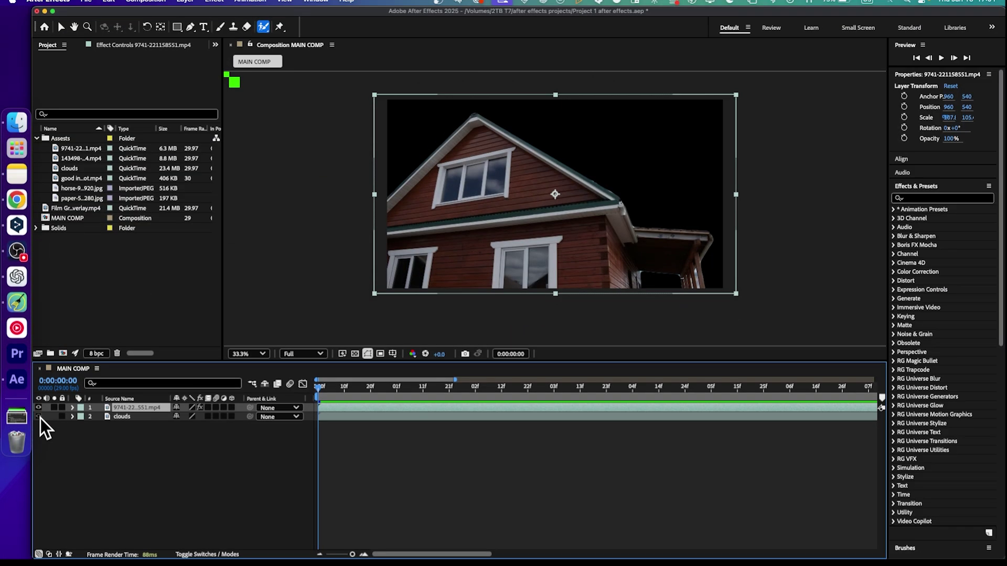
{"action": "left_click", "coordinate": [231, 407]}
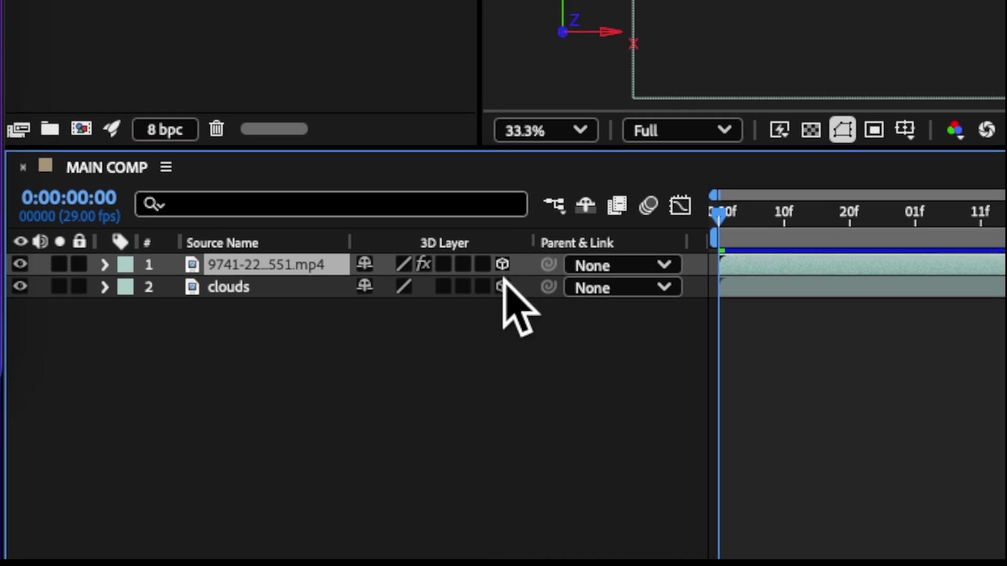
Add a two-node Camera 1 using the 35mm preset
{"action": "right_click", "coordinate": [446, 330]}
{"action": "mouse_move", "coordinate": [505, 291]}
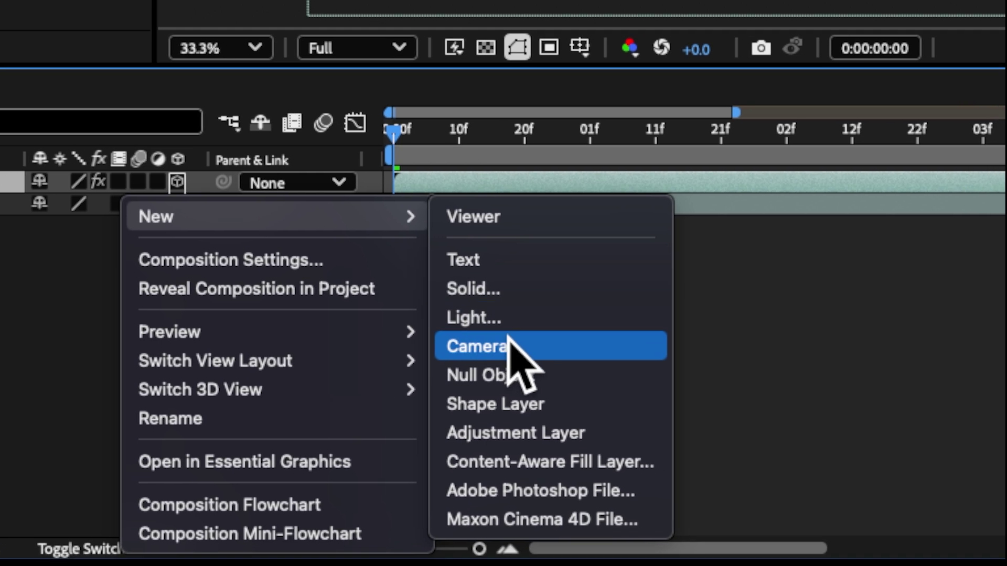
{"action": "left_click", "coordinate": [508, 339]}
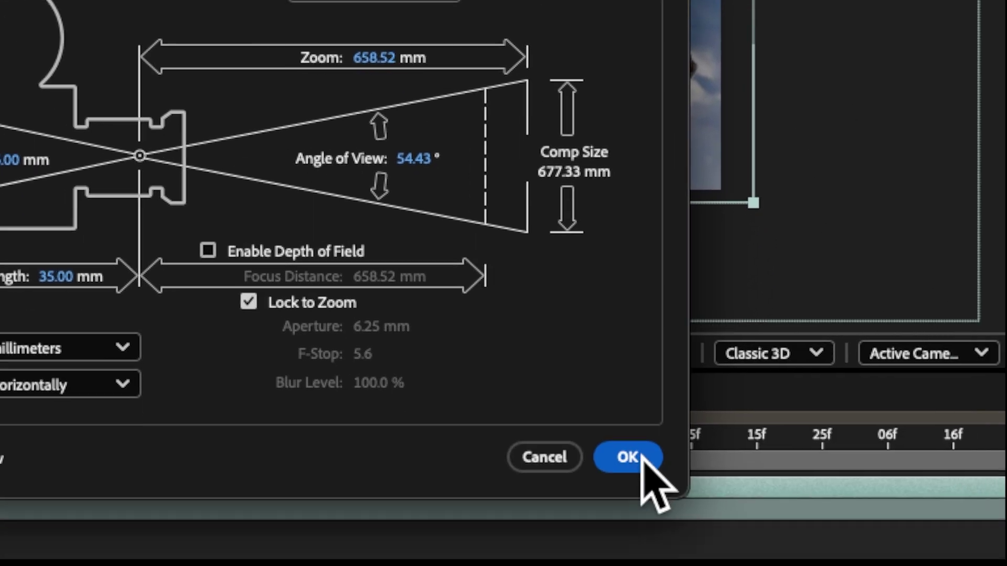
{"action": "left_click", "coordinate": [641, 458]}
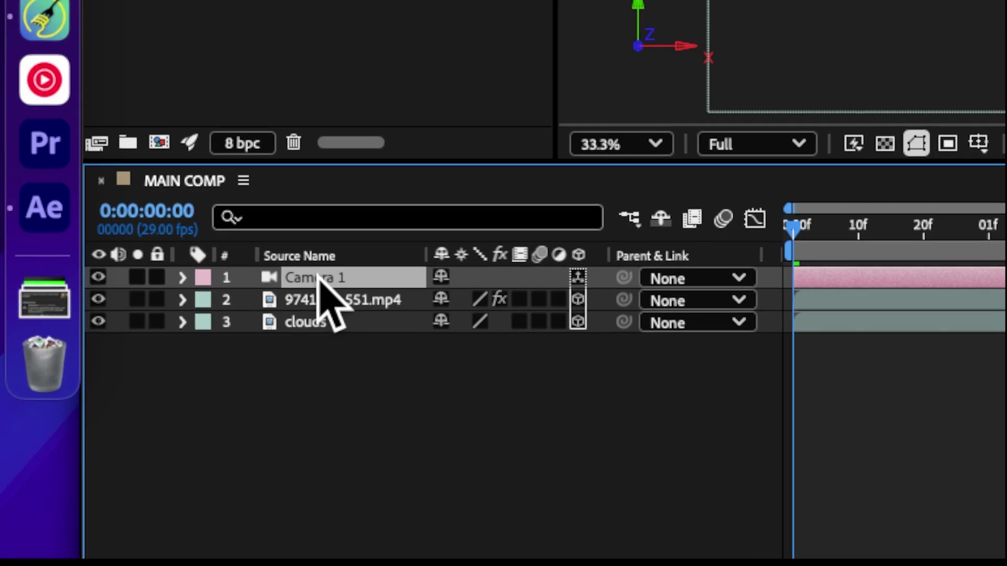
Try creating an orbit null from Camera 1's layer options
{"action": "right_click", "coordinate": [319, 277]}
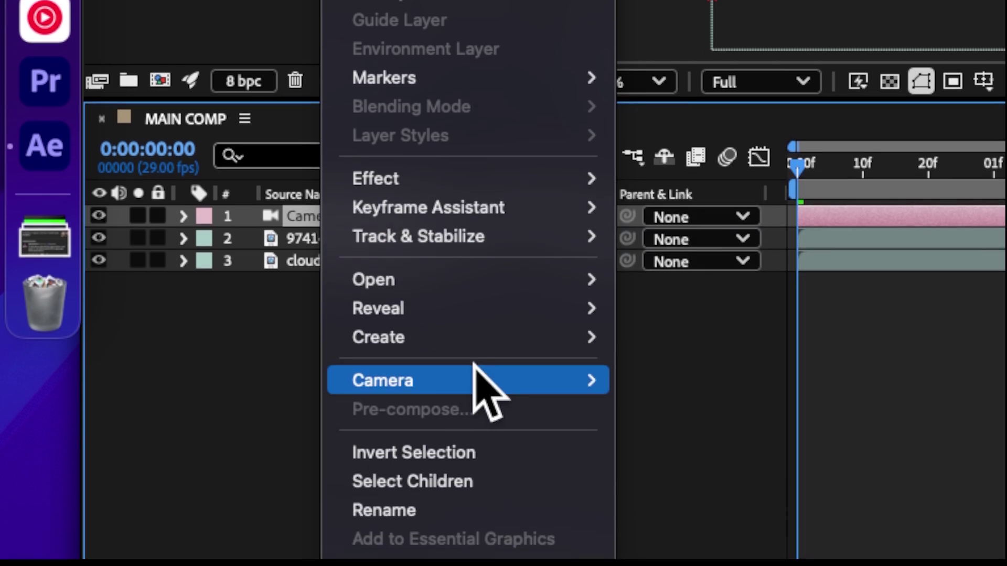
{"action": "mouse_move", "coordinate": [477, 433]}
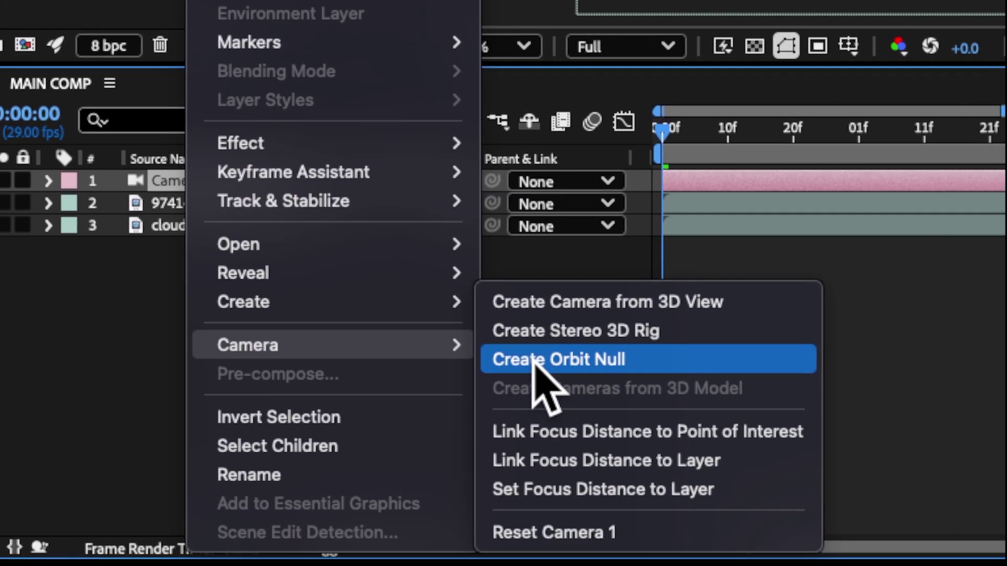
{"action": "left_click", "coordinate": [645, 367]}
Add the Null 3 null object and make it Camera 1's parent
{"action": "right_click", "coordinate": [329, 306]}
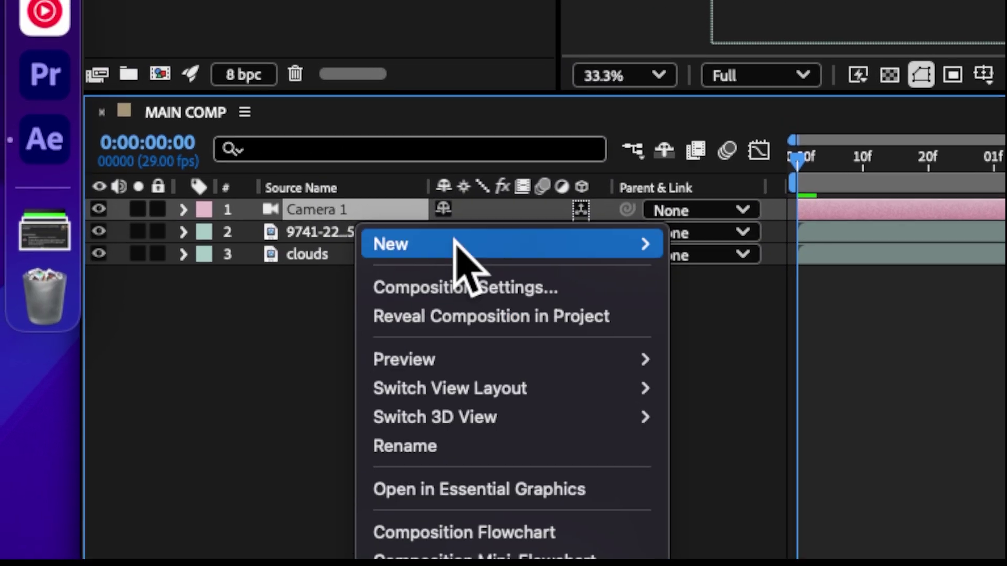
{"action": "mouse_move", "coordinate": [624, 216]}
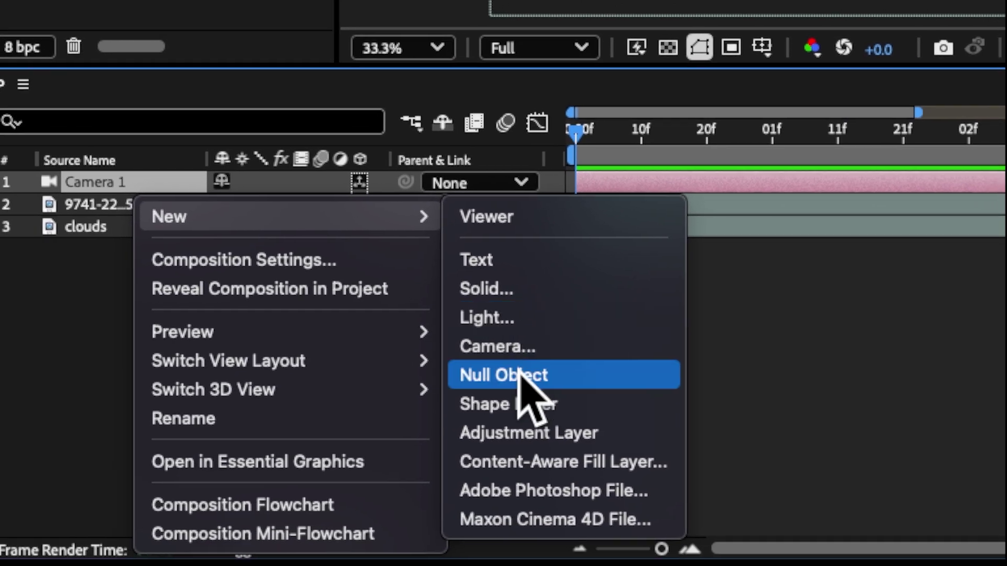
{"action": "left_click", "coordinate": [588, 402]}
{"action": "left_click", "coordinate": [466, 367]}
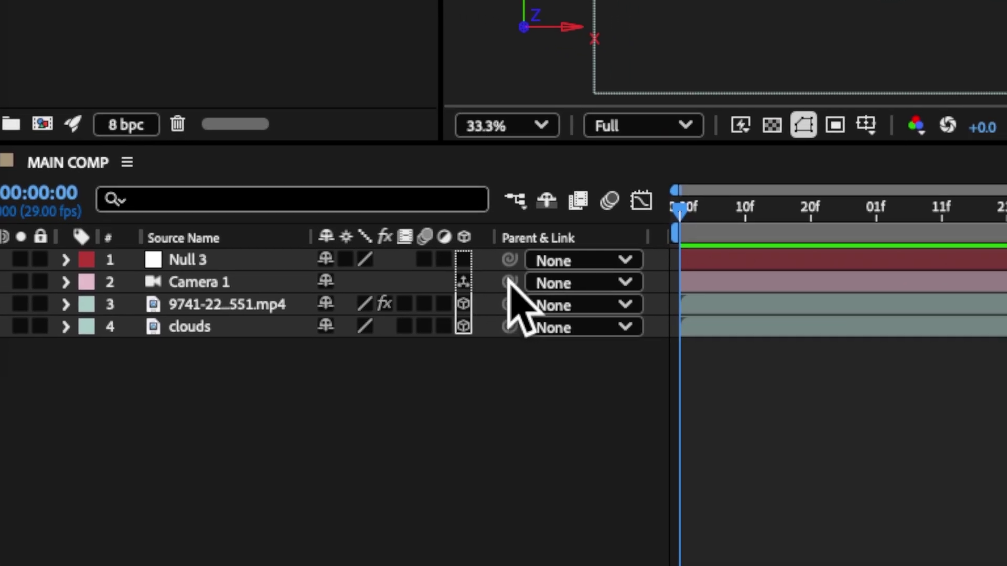
{"action": "left_click_drag", "start_coordinate": [605, 282], "coordinate": [346, 267]}
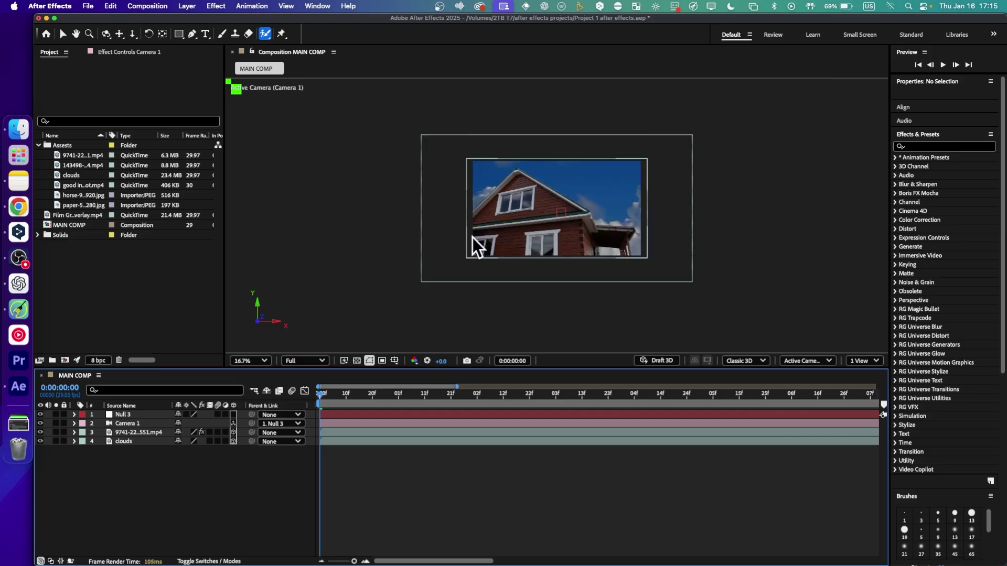
Switch the viewer to 2 Views and move the house footage deeper in the Top view
{"action": "left_click", "coordinate": [849, 361]}
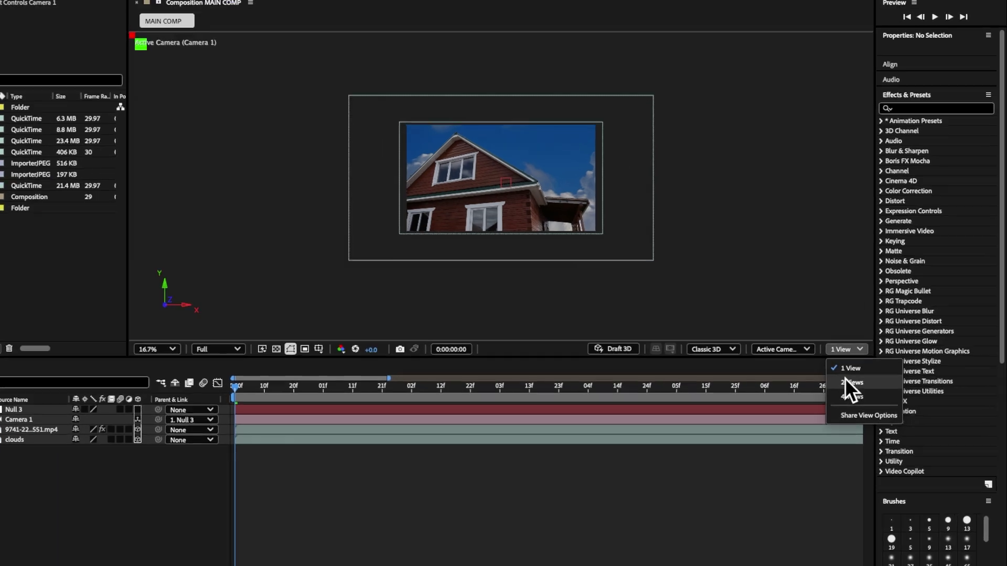
{"action": "left_click", "coordinate": [848, 382]}
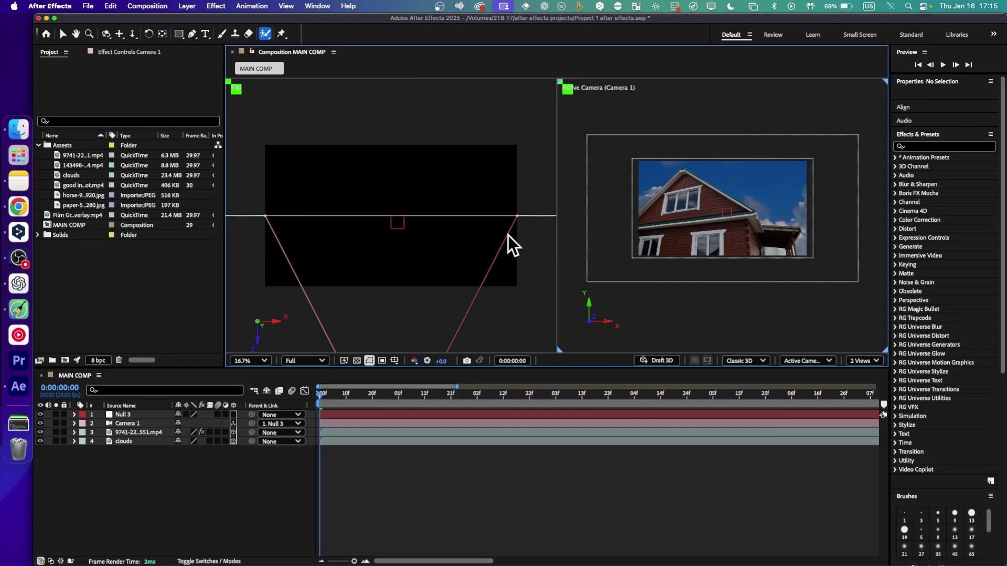
{"action": "left_click", "coordinate": [140, 432]}
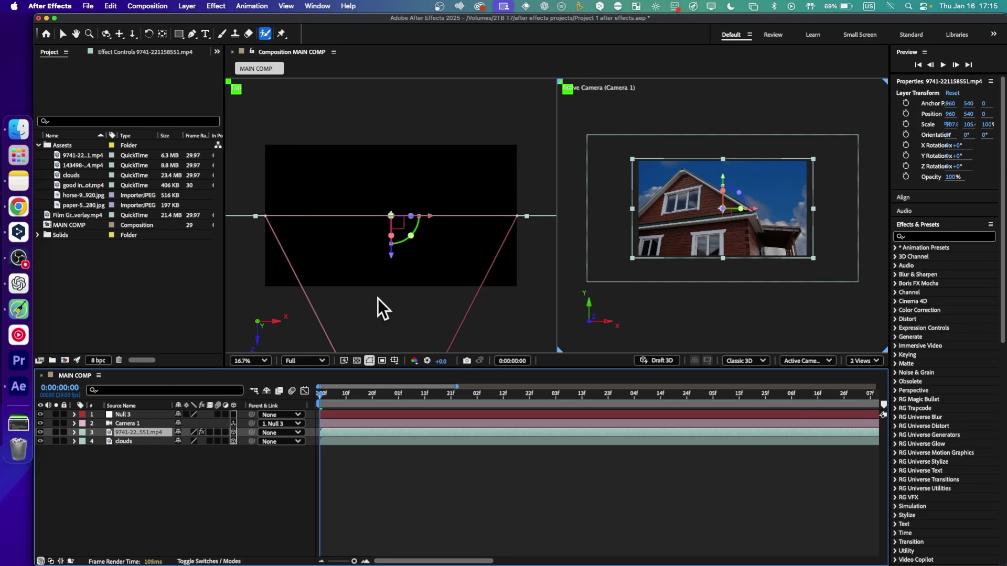
{"action": "left_click", "coordinate": [394, 255]}
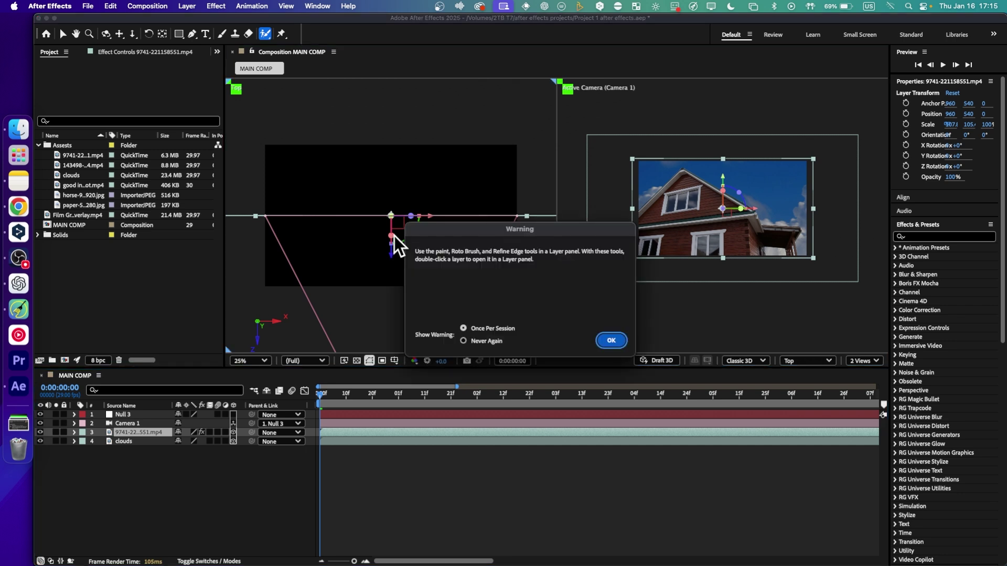
{"action": "left_click", "coordinate": [594, 336]}
{"action": "left_click_drag", "start_coordinate": [392, 261], "coordinate": [389, 232]}
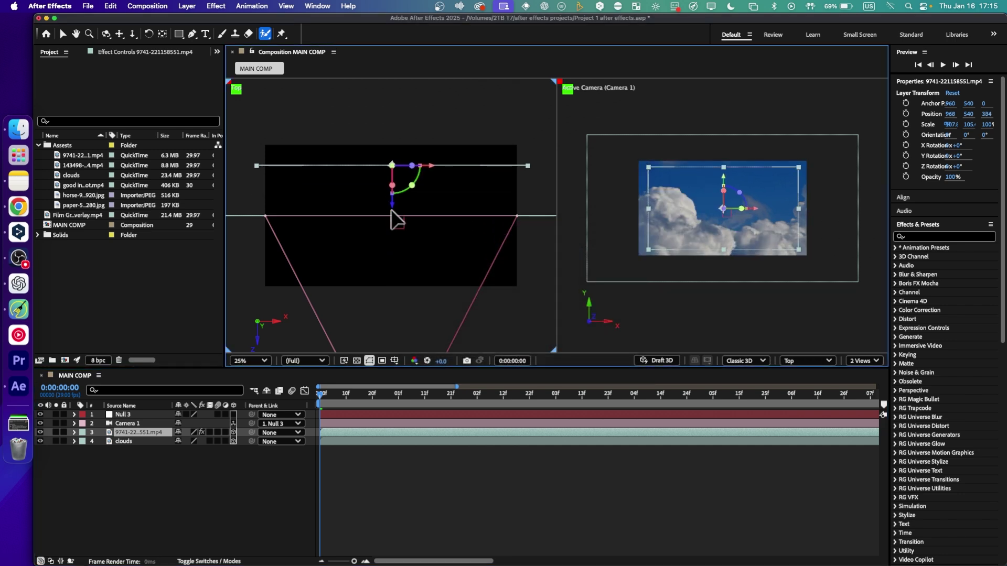
Push the clouds layer back and bring the house footage forward to Z -20
{"action": "left_click", "coordinate": [148, 441]}
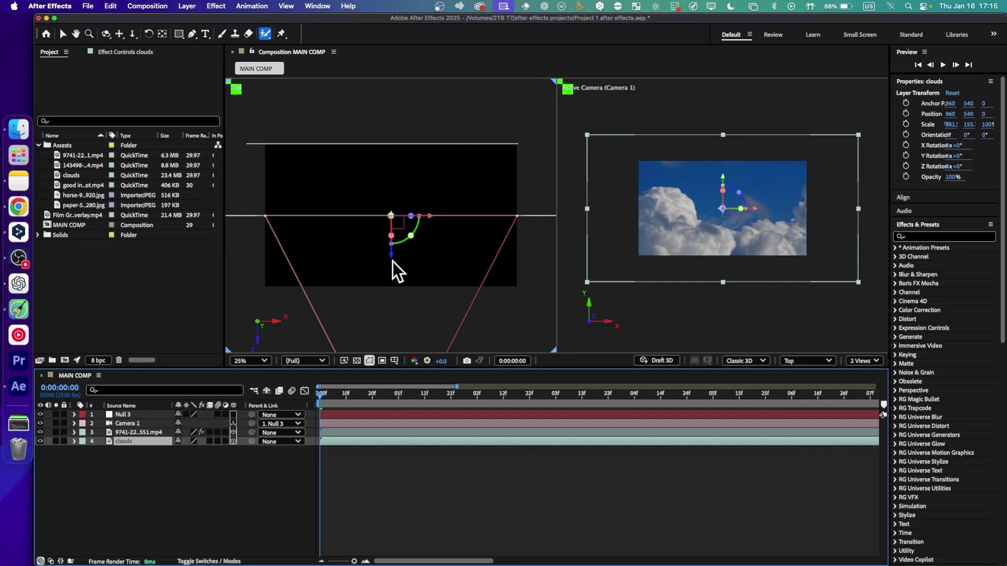
{"action": "left_click", "coordinate": [508, 302]}
{"action": "left_click", "coordinate": [508, 195]}
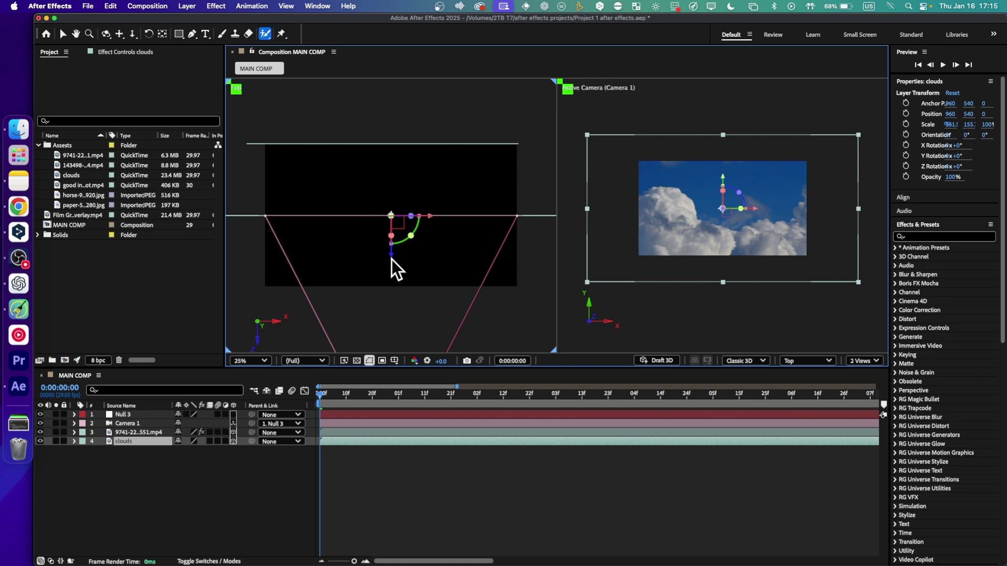
{"action": "mouse_move", "coordinate": [389, 247]}
{"action": "left_mouse_down"}
{"action": "mouse_move", "coordinate": [386, 215]}
{"action": "mouse_move", "coordinate": [387, 279]}
{"action": "mouse_move", "coordinate": [392, 254]}
{"action": "left_mouse_up"}
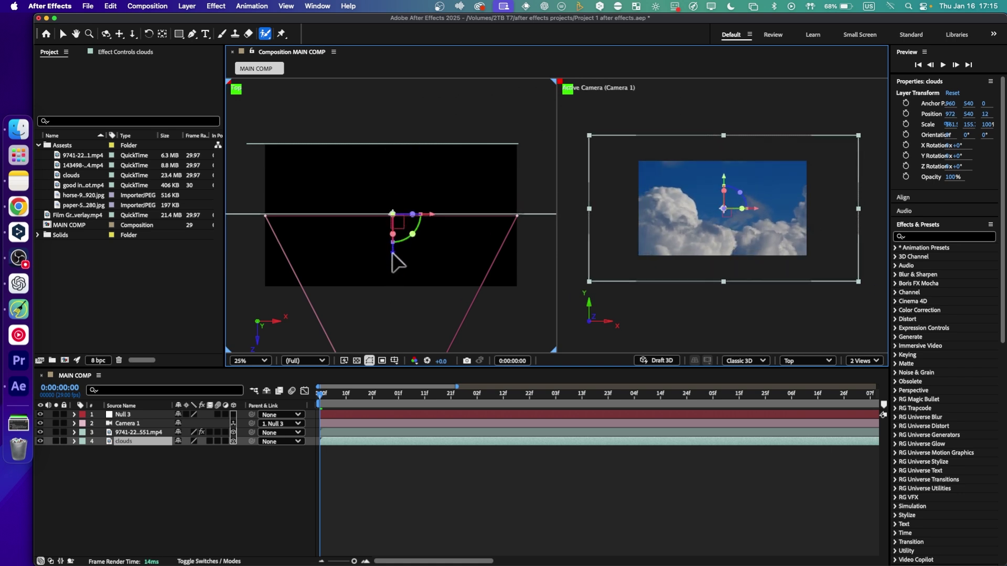
{"action": "left_click", "coordinate": [412, 153]}
{"action": "left_click", "coordinate": [406, 156]}
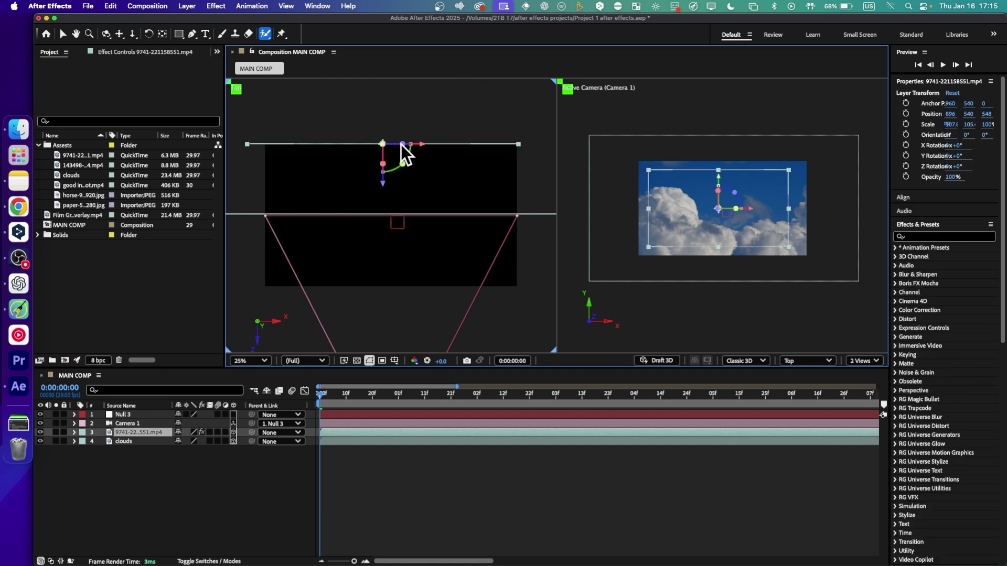
{"action": "left_click_drag", "start_coordinate": [388, 235], "coordinate": [395, 261]}
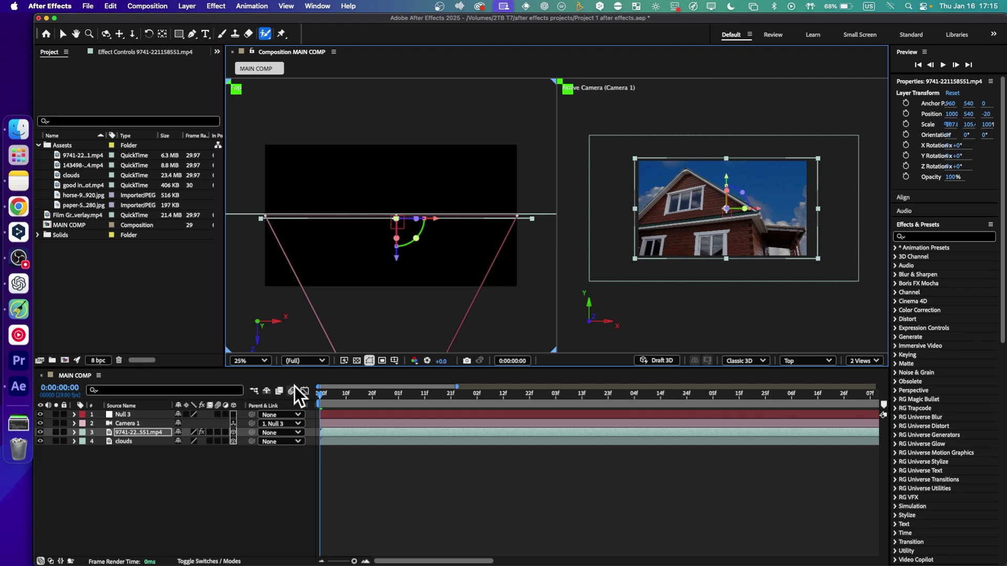
{"action": "left_click", "coordinate": [152, 415]}
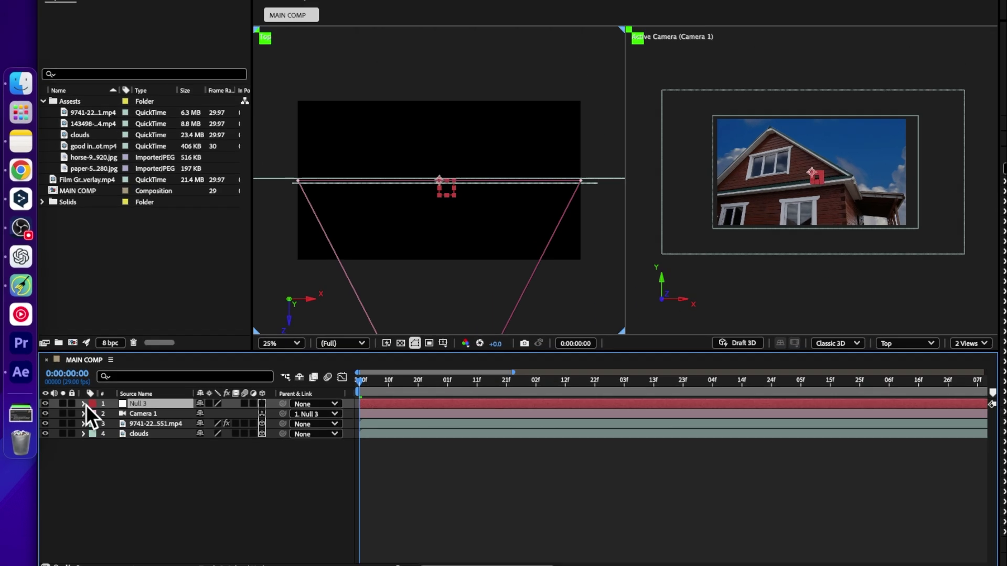
Make Null 3 3D, keyframe Z 865 and Z rotation -34°, easing to 0 by 1:09
{"action": "left_click", "coordinate": [74, 415]}
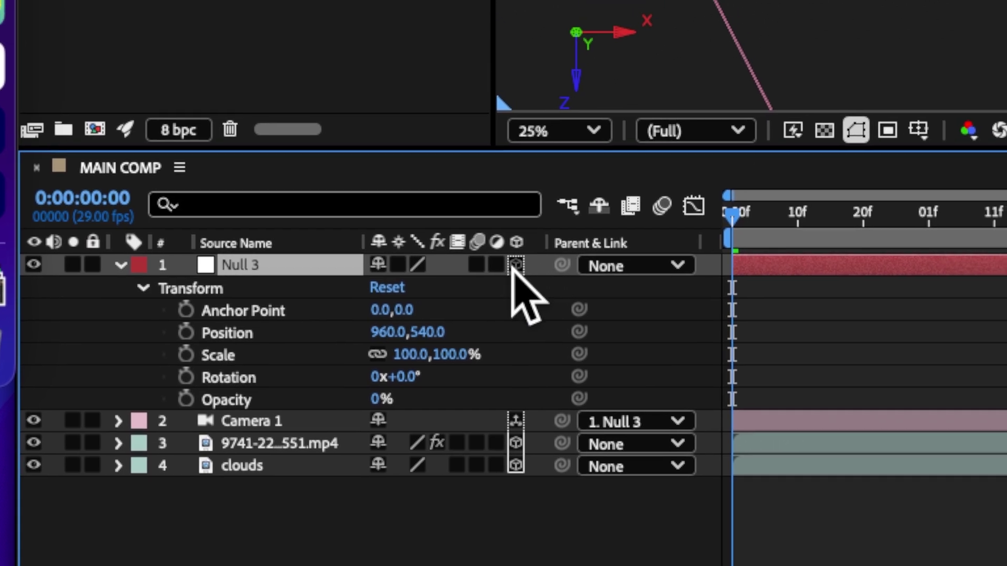
{"action": "left_click", "coordinate": [558, 229]}
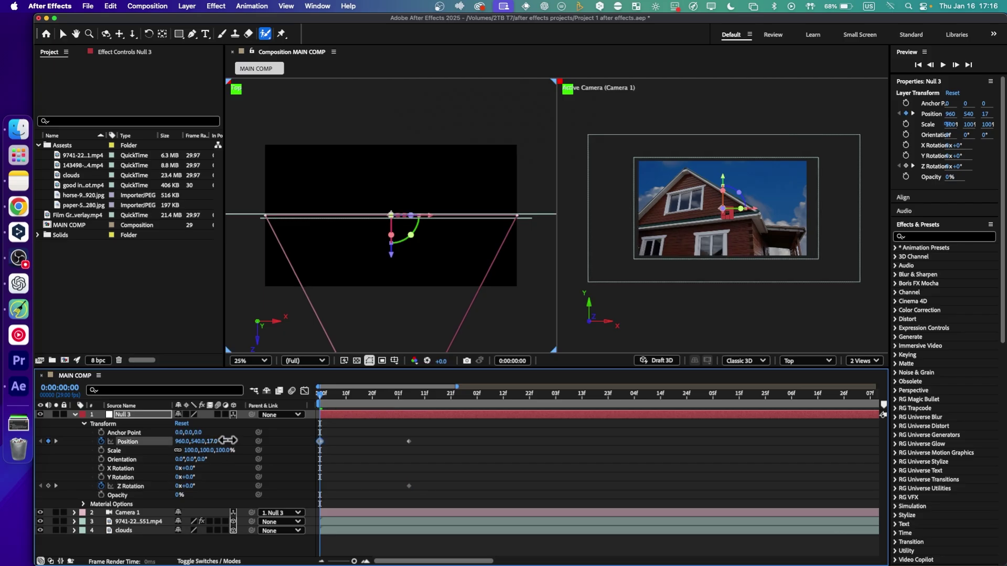
{"action": "left_click_drag", "start_coordinate": [213, 441], "coordinate": [706, 450]}
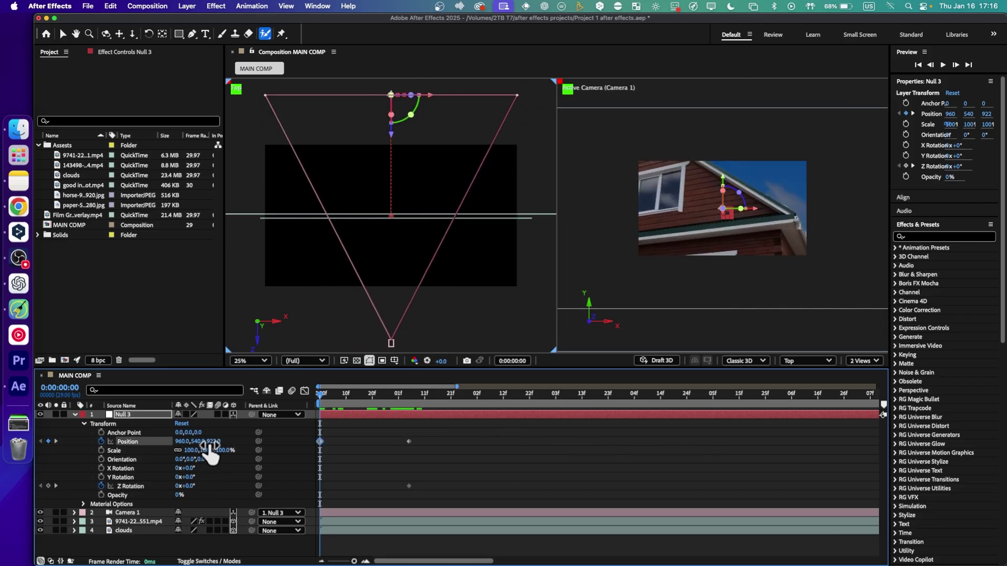
{"action": "left_click_drag", "start_coordinate": [210, 445], "coordinate": [182, 442]}
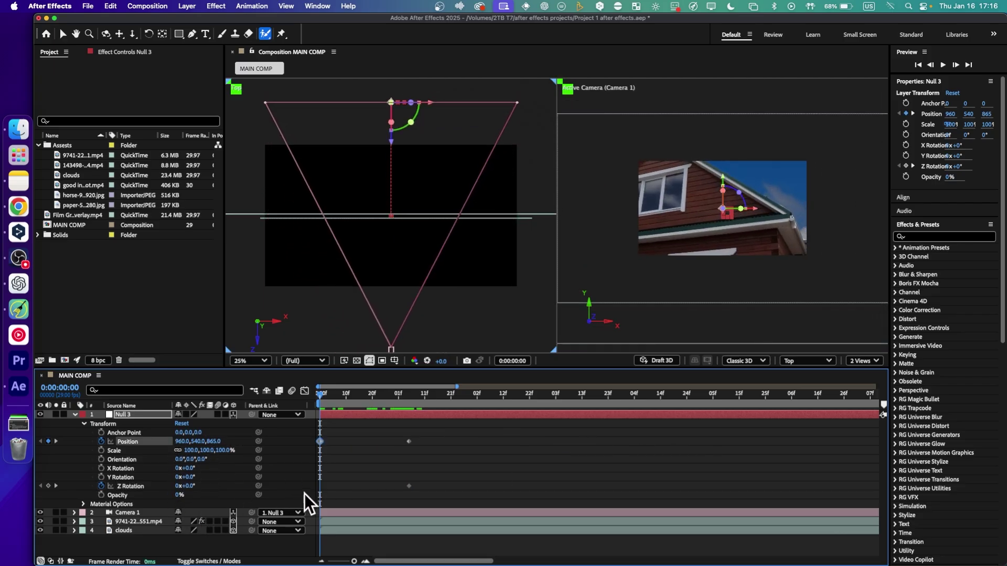
{"action": "left_click_drag", "start_coordinate": [193, 487], "coordinate": [182, 486]}
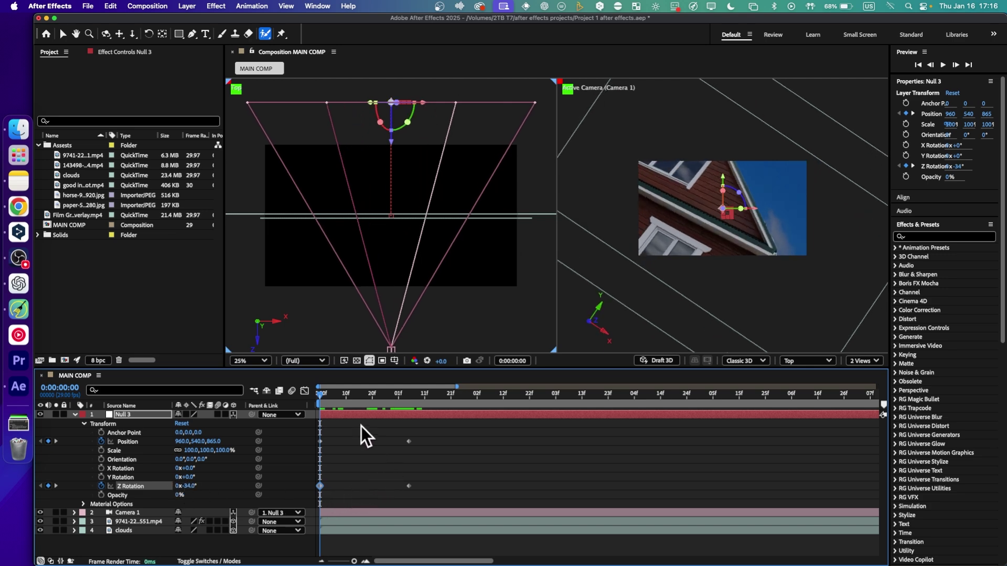
{"action": "mouse_move", "coordinate": [328, 393]}
{"action": "left_mouse_down"}
{"action": "mouse_move", "coordinate": [406, 397]}
{"action": "mouse_move", "coordinate": [321, 397]}
{"action": "left_mouse_up"}
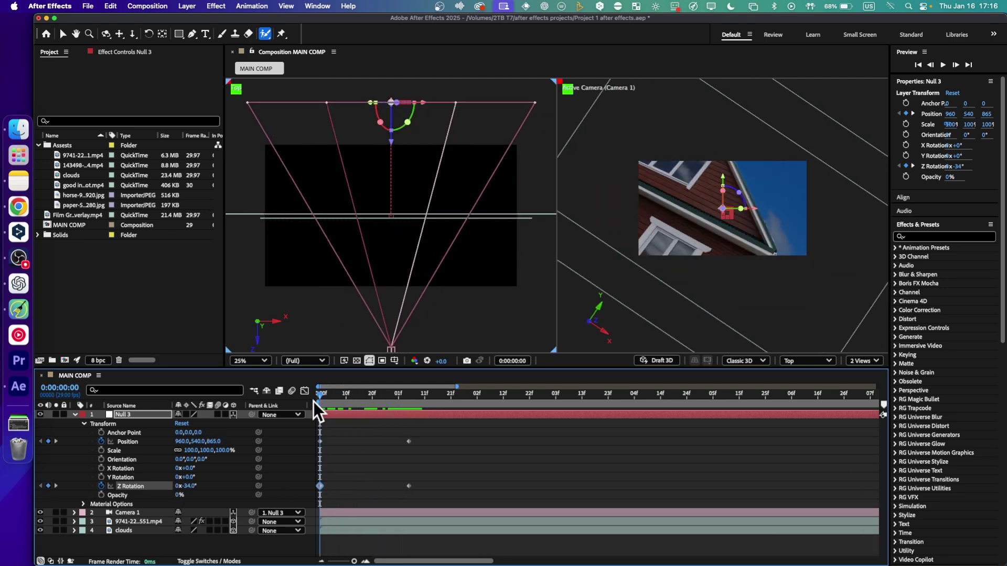
{"action": "left_click", "coordinate": [420, 395]}
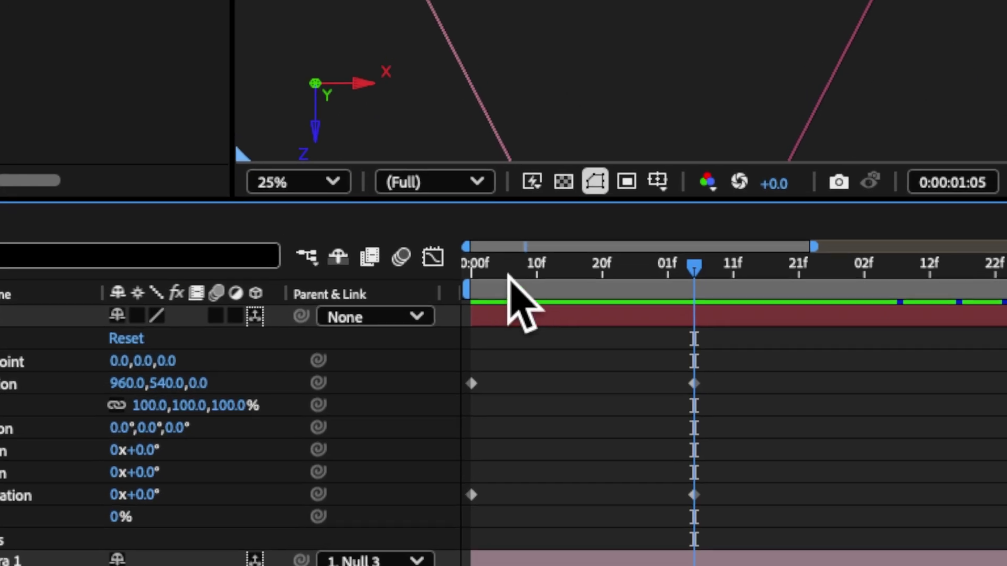
At 0:00, keyframe the house clip's Position at 1000, 1465, -20
{"action": "left_click_drag", "start_coordinate": [335, 398], "coordinate": [321, 398]}
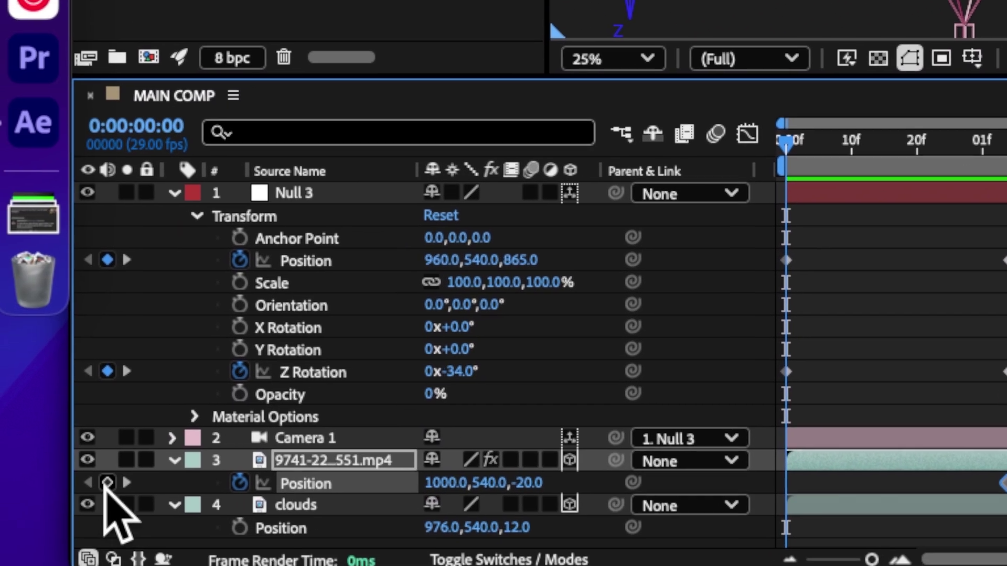
{"action": "left_click", "coordinate": [67, 500]}
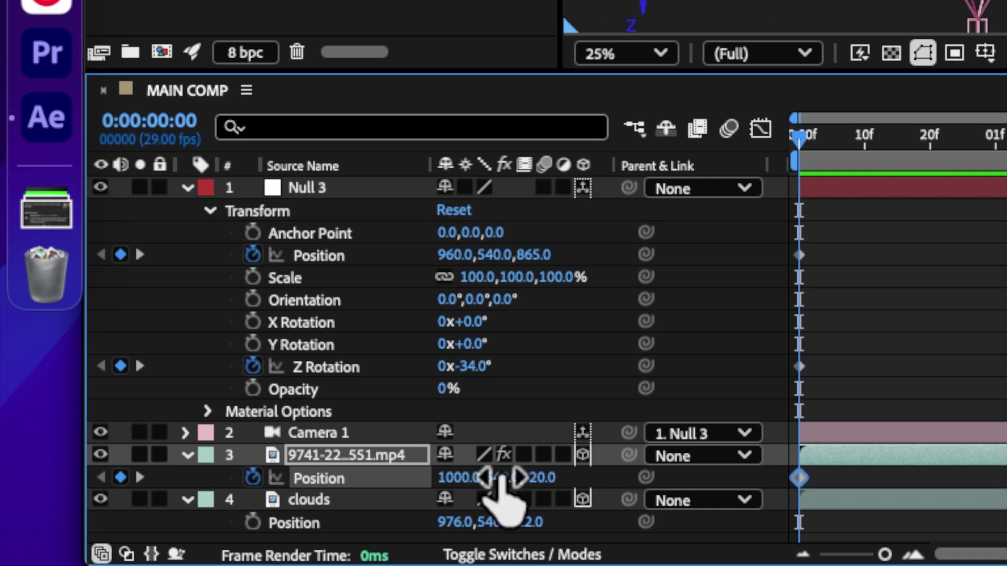
{"action": "left_click_drag", "start_coordinate": [399, 481], "coordinate": [806, 412]}
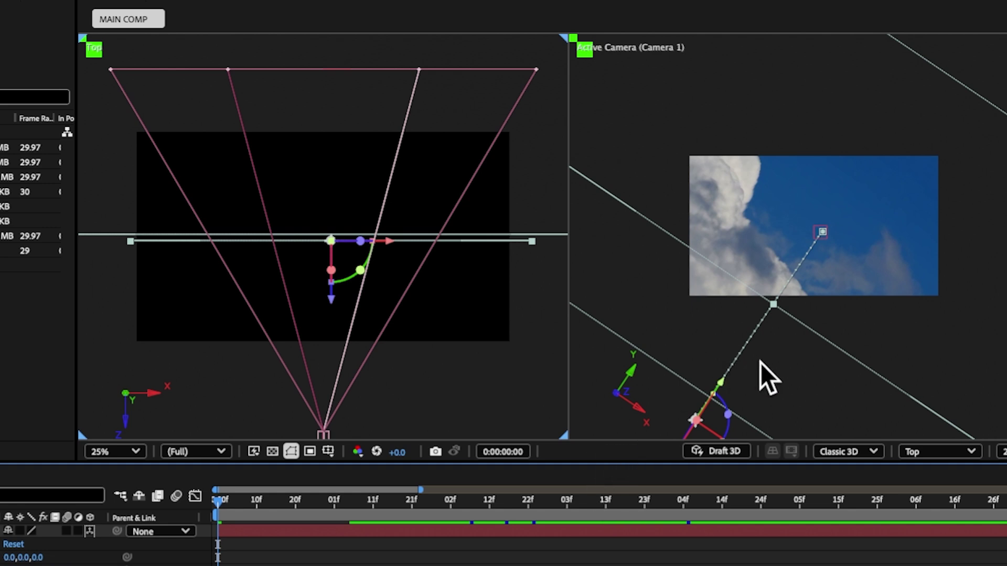
Make the Active Camera view active and select the Convert Vertex tool
{"action": "left_click", "coordinate": [826, 231]}
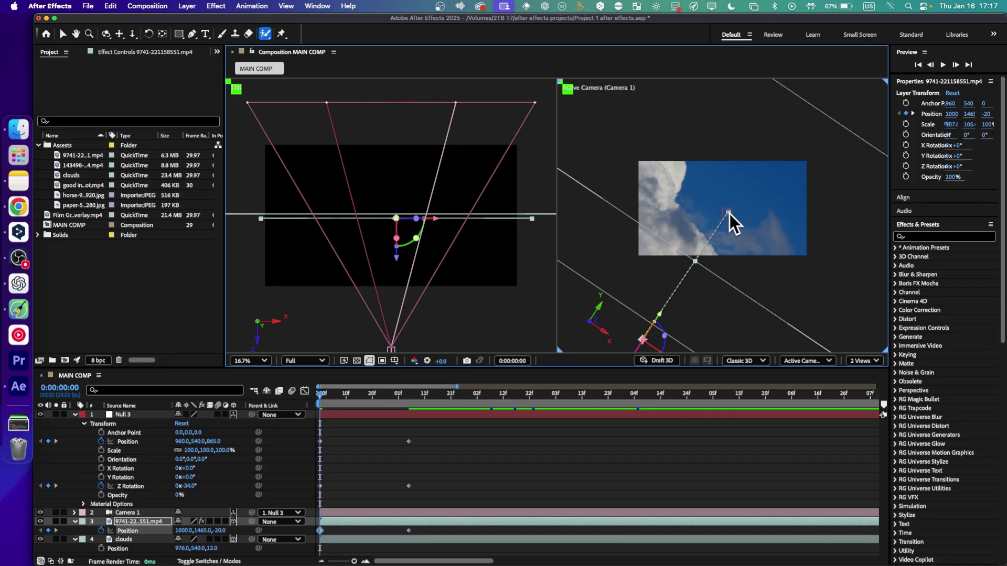
{"action": "left_click", "coordinate": [194, 36]}
{"action": "left_click_drag", "start_coordinate": [194, 36], "coordinate": [207, 59]}
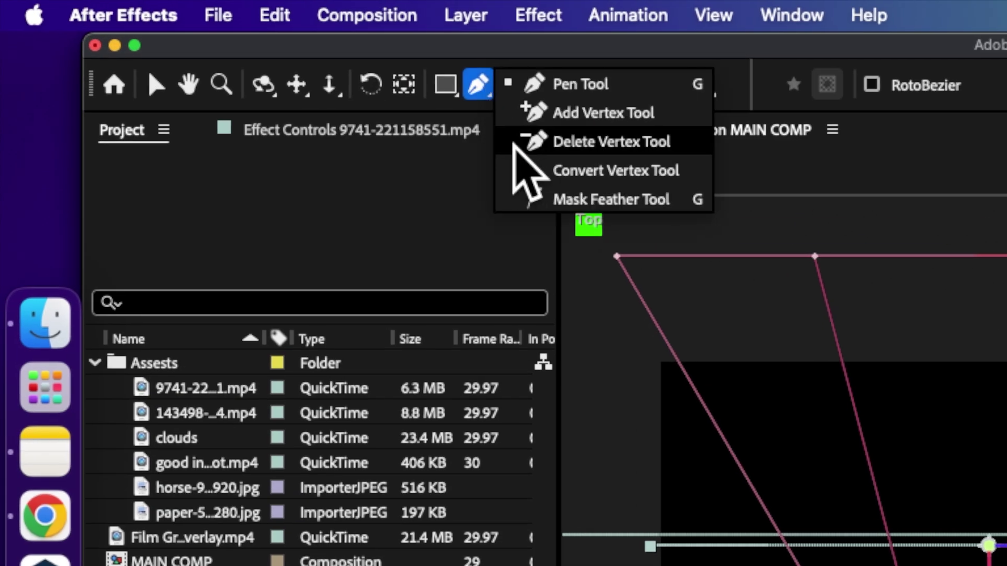
{"action": "left_click_drag", "start_coordinate": [512, 145], "coordinate": [533, 176]}
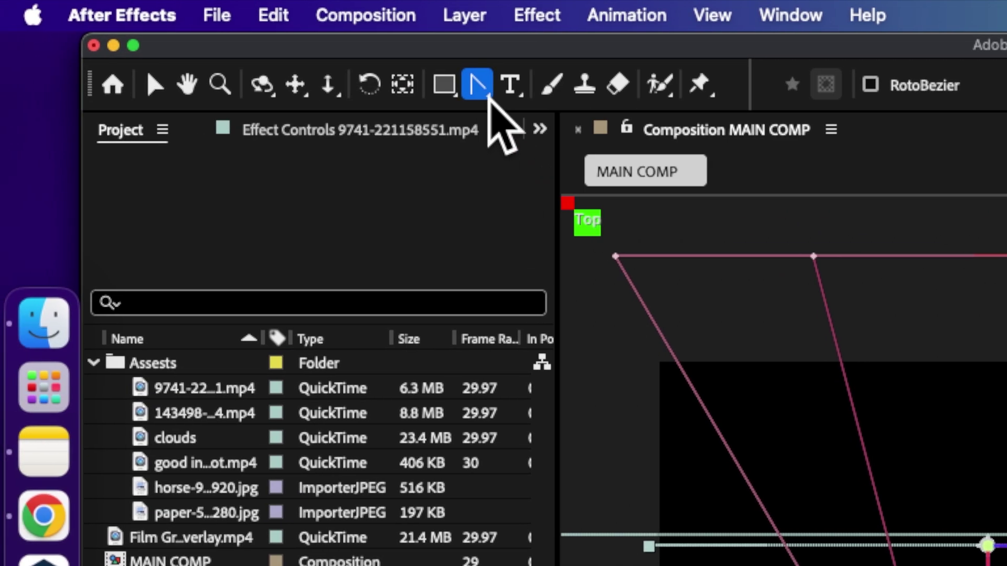
Pull a Bézier handle on the house clip's motion path to curve it
{"action": "left_click", "coordinate": [482, 88]}
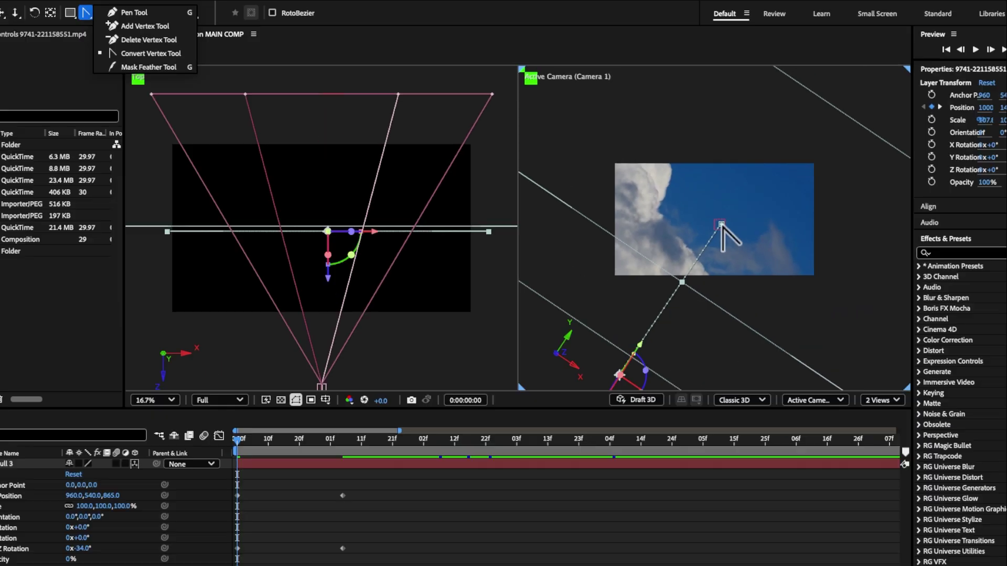
{"action": "left_click", "coordinate": [729, 212]}
{"action": "left_click_drag", "start_coordinate": [732, 212], "coordinate": [751, 241]}
{"action": "left_click_drag", "start_coordinate": [666, 231], "coordinate": [676, 237]}
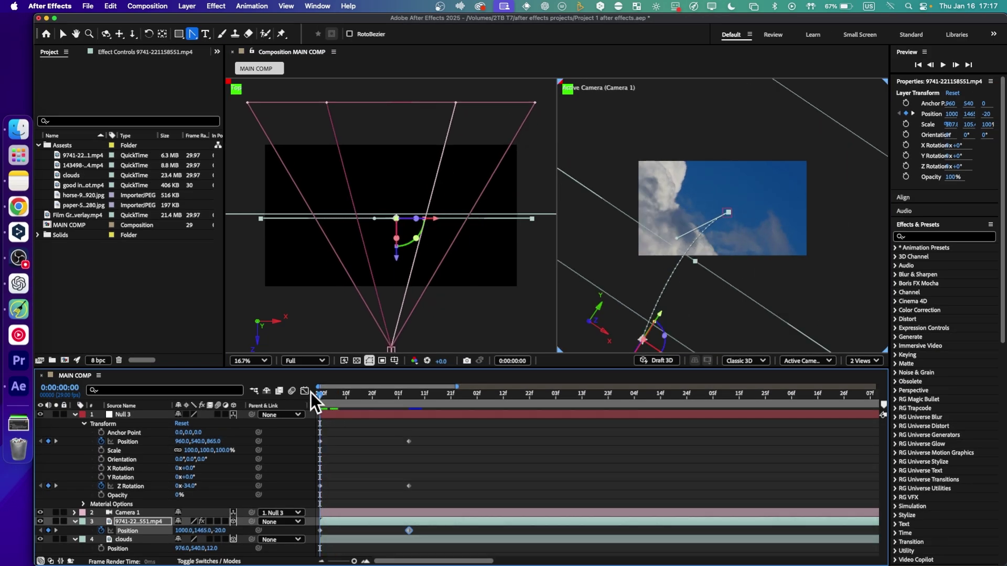
{"action": "mouse_move", "coordinate": [310, 393]}
{"action": "left_mouse_down"}
{"action": "mouse_move", "coordinate": [409, 387]}
{"action": "mouse_move", "coordinate": [303, 391]}
{"action": "left_mouse_up"}
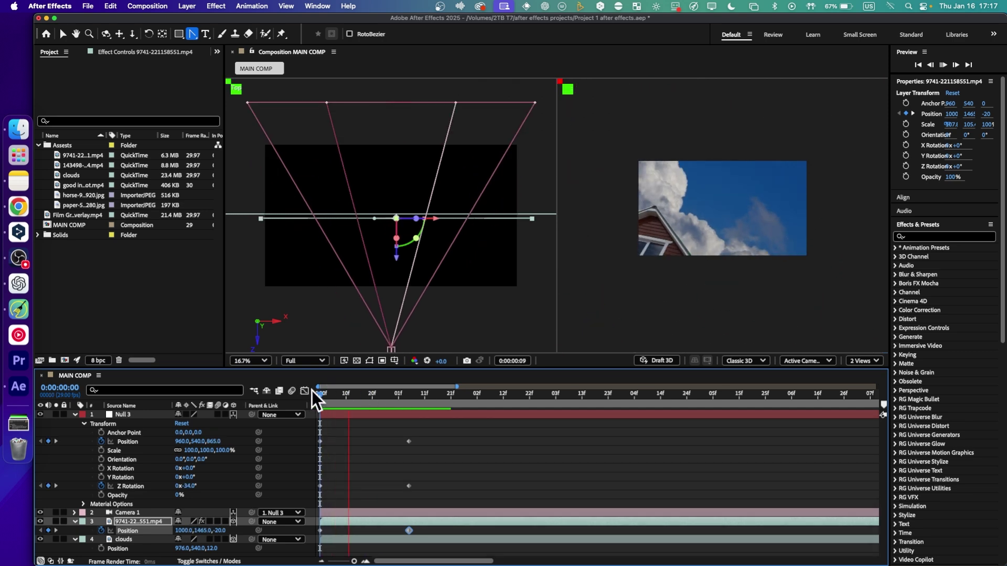
Select all the animation keyframes and apply Easy Ease
{"action": "key", "text": "space"}
{"action": "left_click_drag", "start_coordinate": [436, 435], "coordinate": [319, 532]}
{"action": "right_click", "coordinate": [319, 442]}
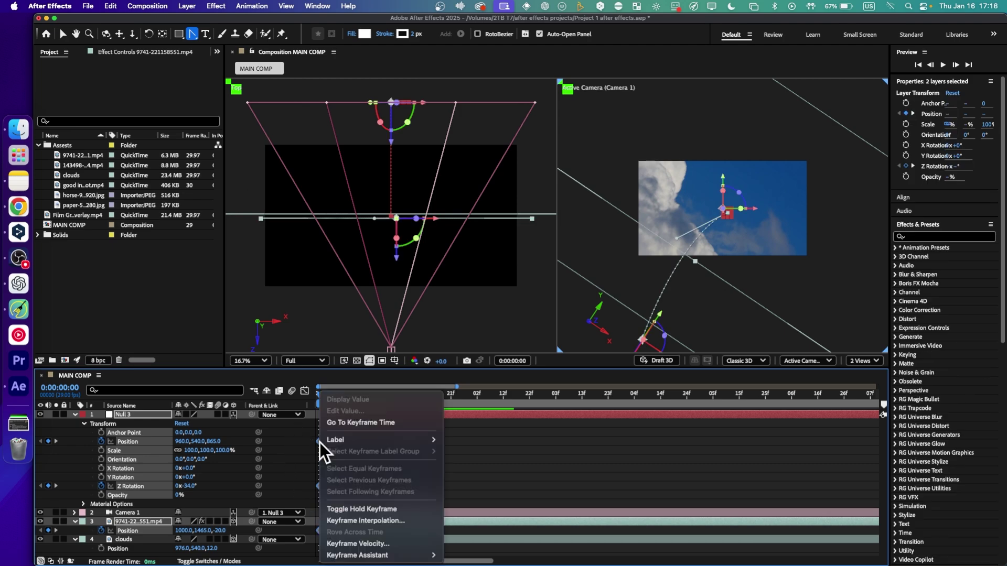
{"action": "mouse_move", "coordinate": [386, 551]}
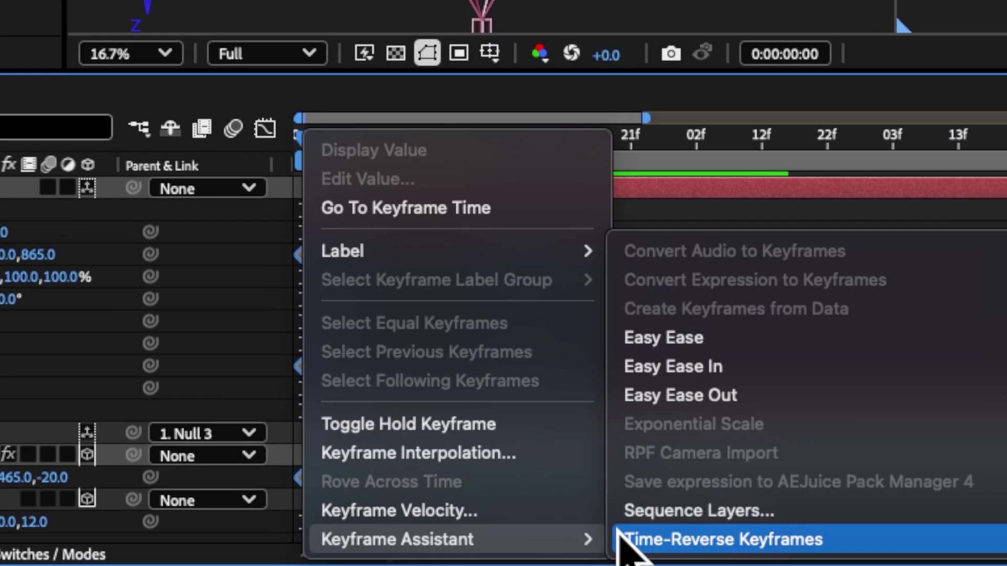
{"action": "left_click", "coordinate": [664, 339]}
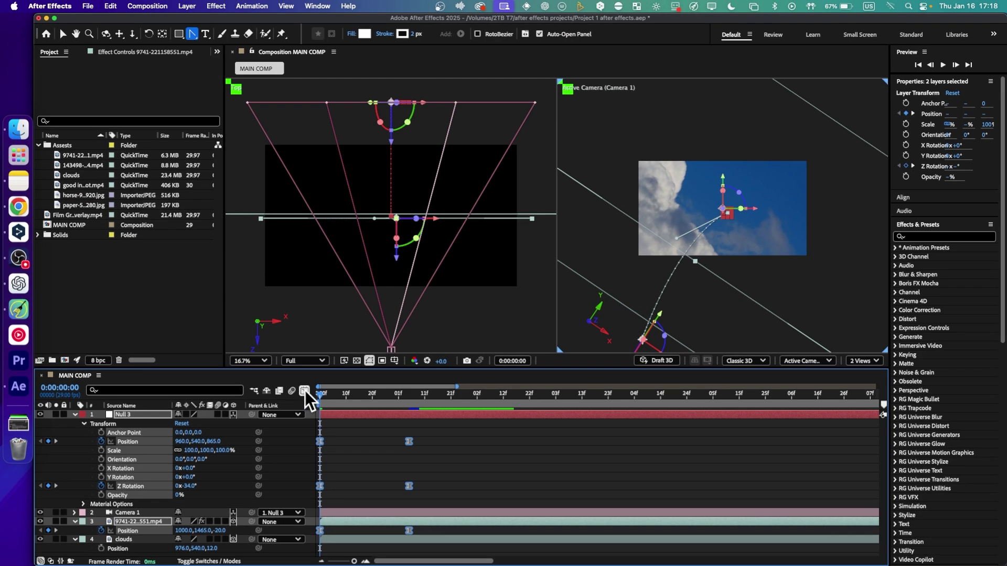
Steepen both Position keyframes' speed curve in the Graph Editor and reveal only animated properties
{"action": "left_click", "coordinate": [203, 127]}
{"action": "left_click_drag", "start_coordinate": [455, 473], "coordinate": [270, 542]}
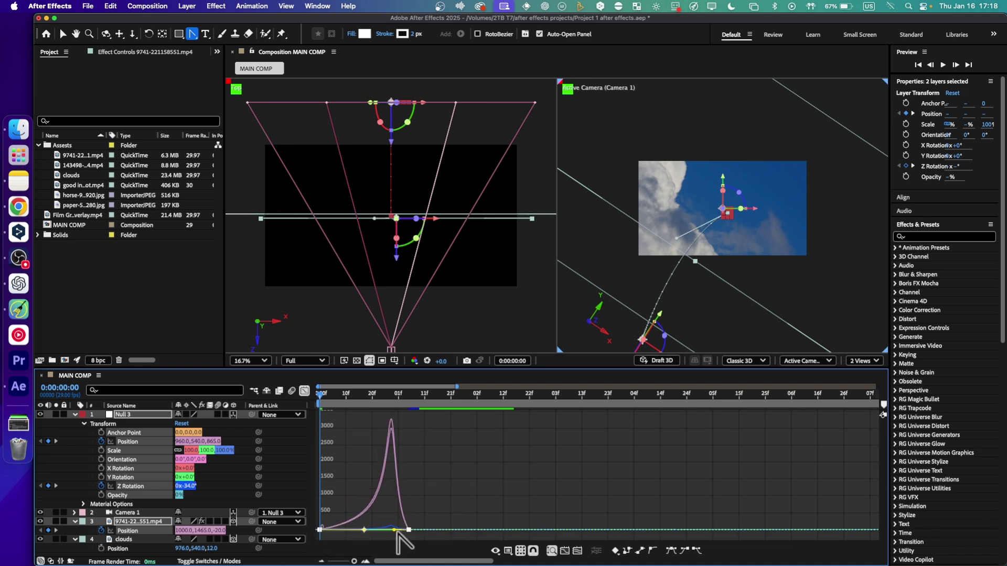
{"action": "left_click_drag", "start_coordinate": [395, 530], "coordinate": [400, 527]}
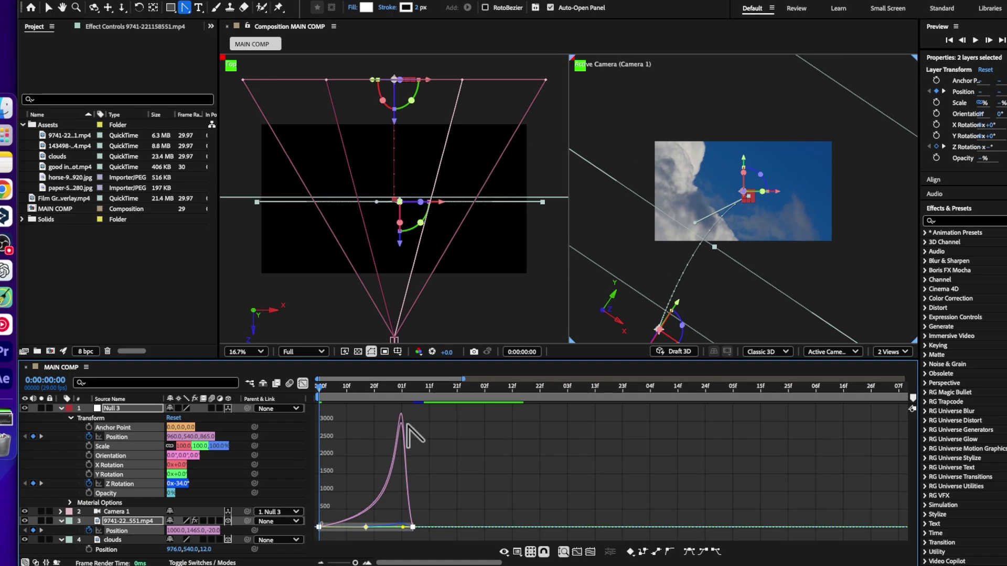
{"action": "left_click", "coordinate": [306, 391]}
{"action": "mouse_move", "coordinate": [347, 395]}
{"action": "left_mouse_down"}
{"action": "mouse_move", "coordinate": [339, 392]}
{"action": "mouse_move", "coordinate": [391, 392]}
{"action": "mouse_move", "coordinate": [332, 395]}
{"action": "left_mouse_up"}
{"action": "key", "text": "F2"}
{"action": "key", "text": "u"}
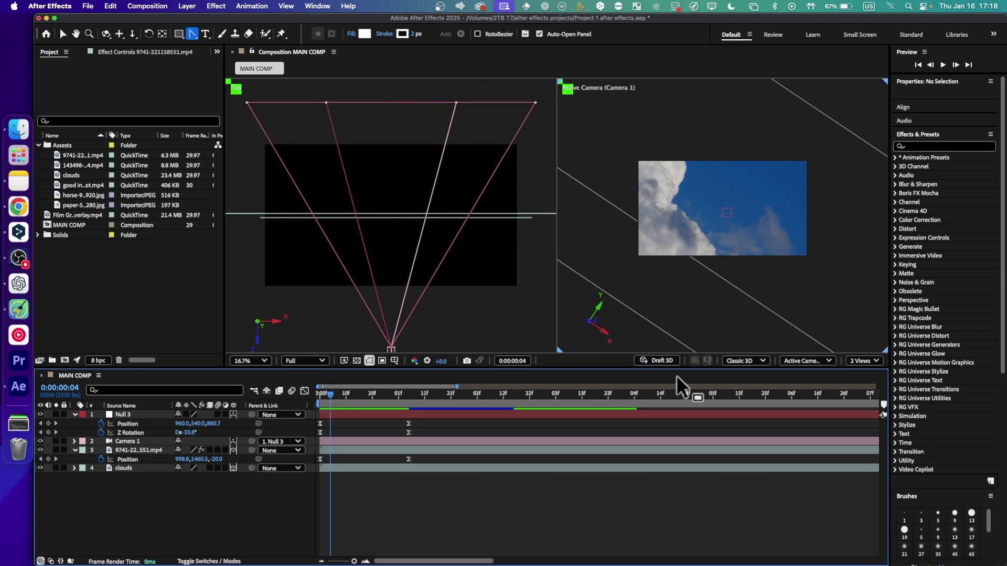
Set the left viewer to Custom View 1 and scrub through the house clip's slide-in
{"action": "left_click", "coordinate": [792, 364]}
{"action": "left_click", "coordinate": [813, 280]}
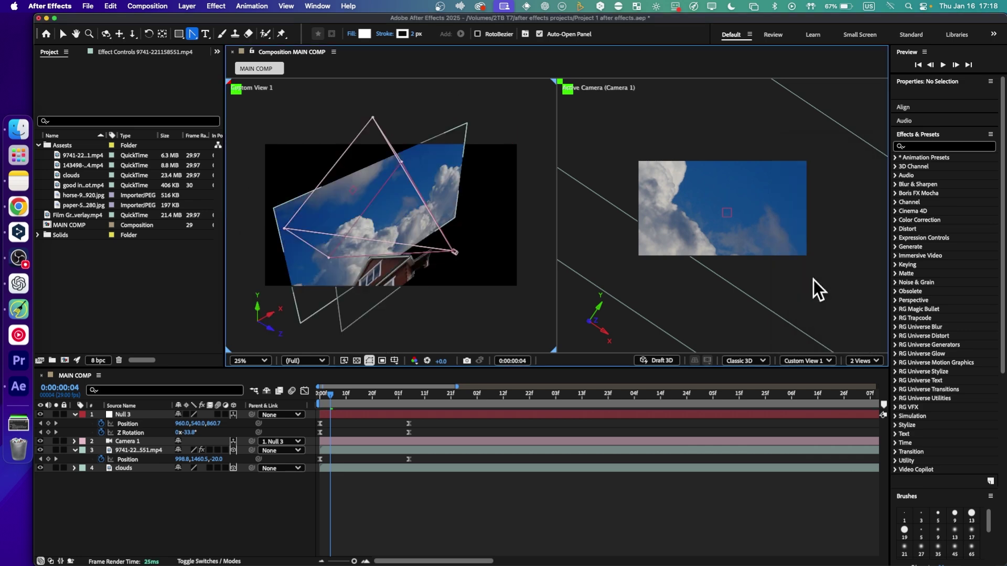
{"action": "left_click_drag", "start_coordinate": [326, 394], "coordinate": [344, 395]}
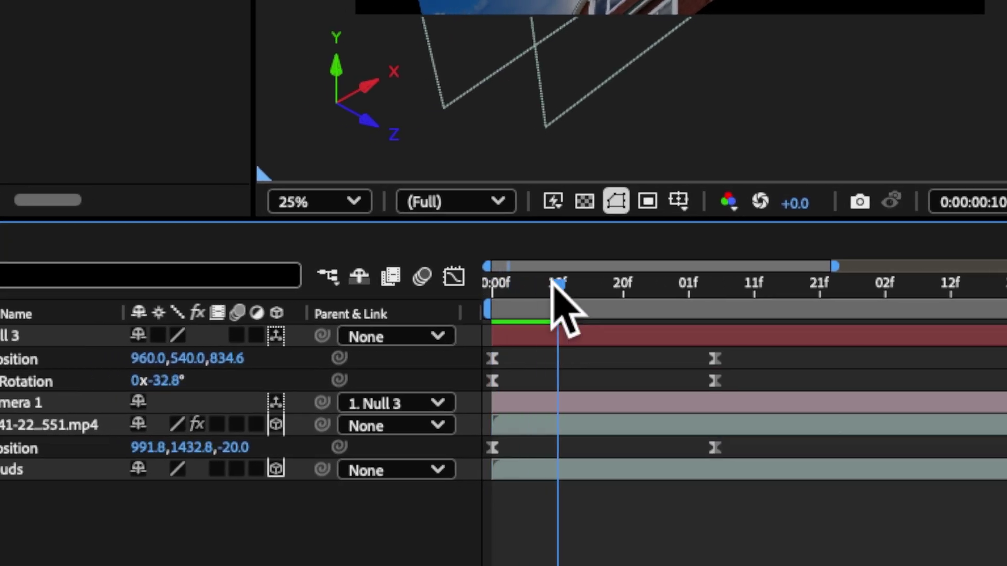
{"action": "left_click_drag", "start_coordinate": [551, 283], "coordinate": [517, 288]}
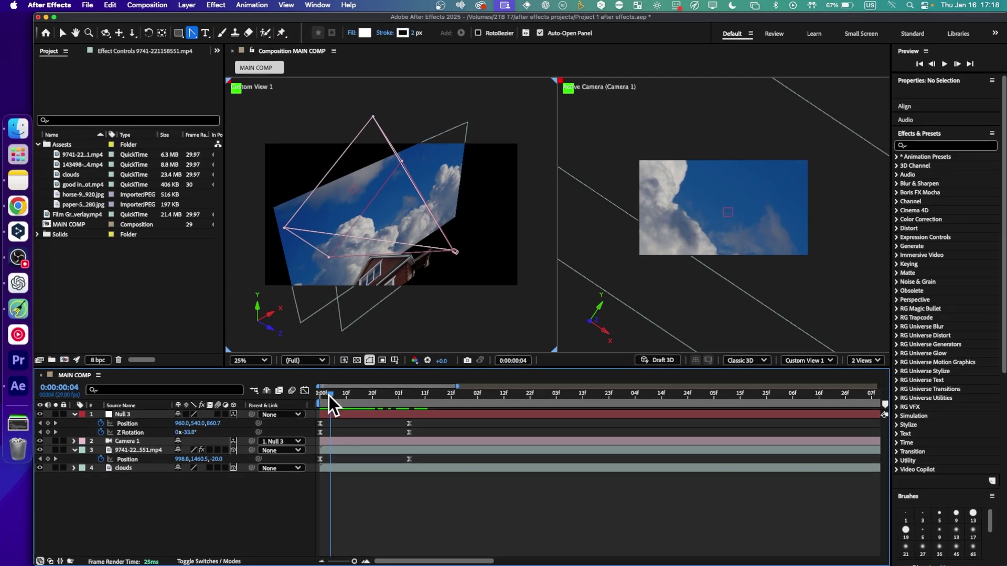
{"action": "left_click_drag", "start_coordinate": [329, 395], "coordinate": [405, 404]}
{"action": "left_click_drag", "start_coordinate": [369, 405], "coordinate": [398, 405]}
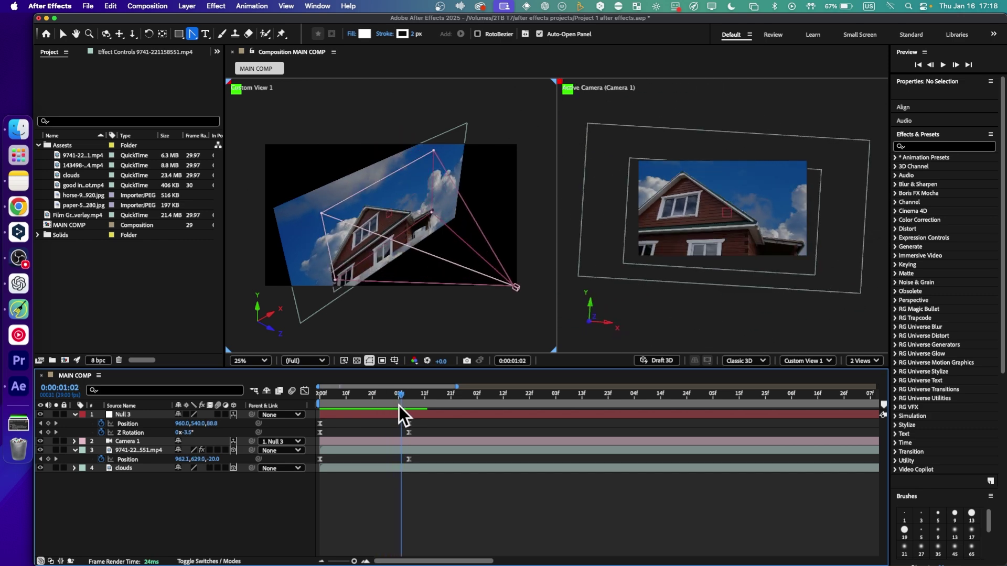
{"action": "key", "text": "Home"}
{"action": "key", "text": "F10"}
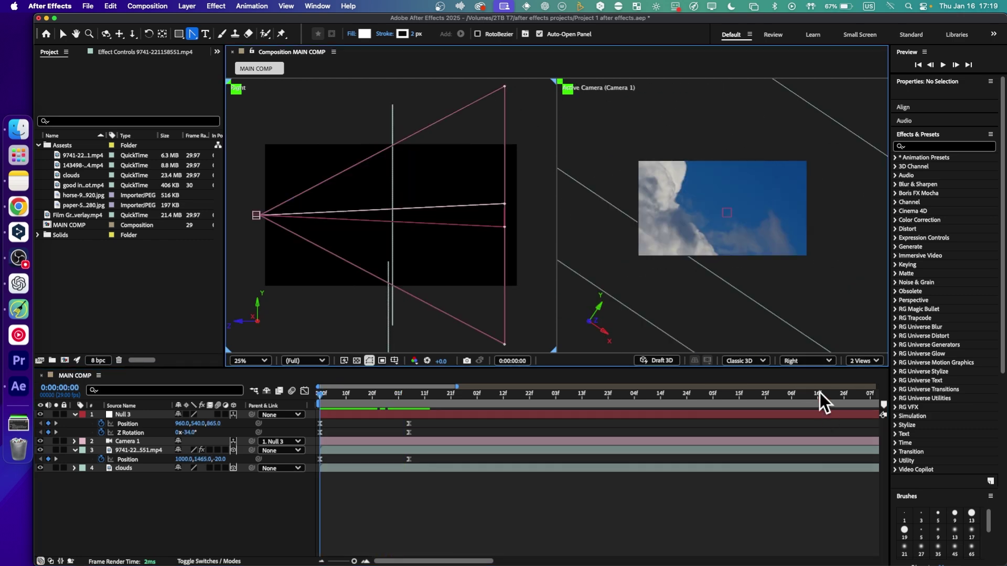
{"action": "left_click", "coordinate": [812, 360]}
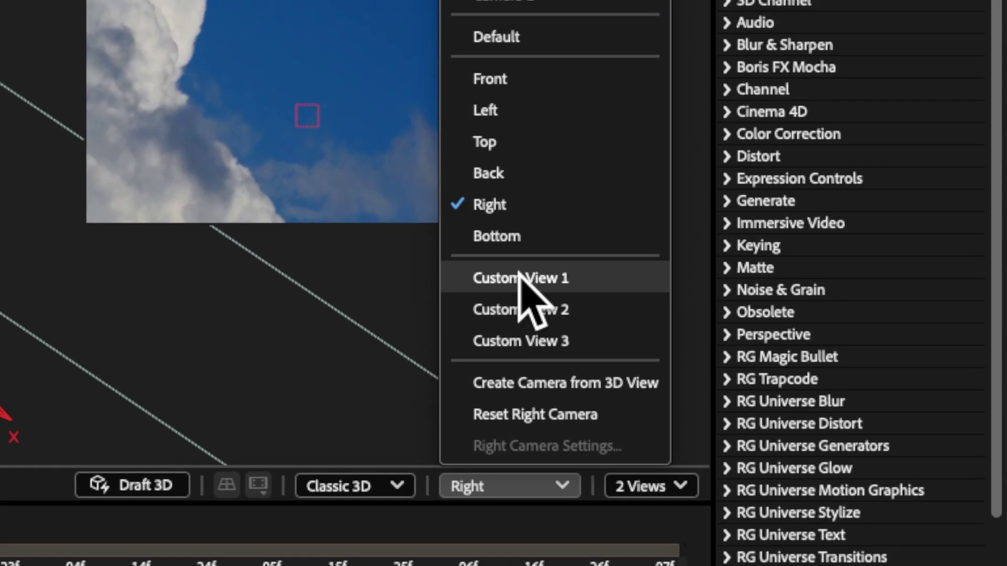
{"action": "left_click", "coordinate": [520, 277]}
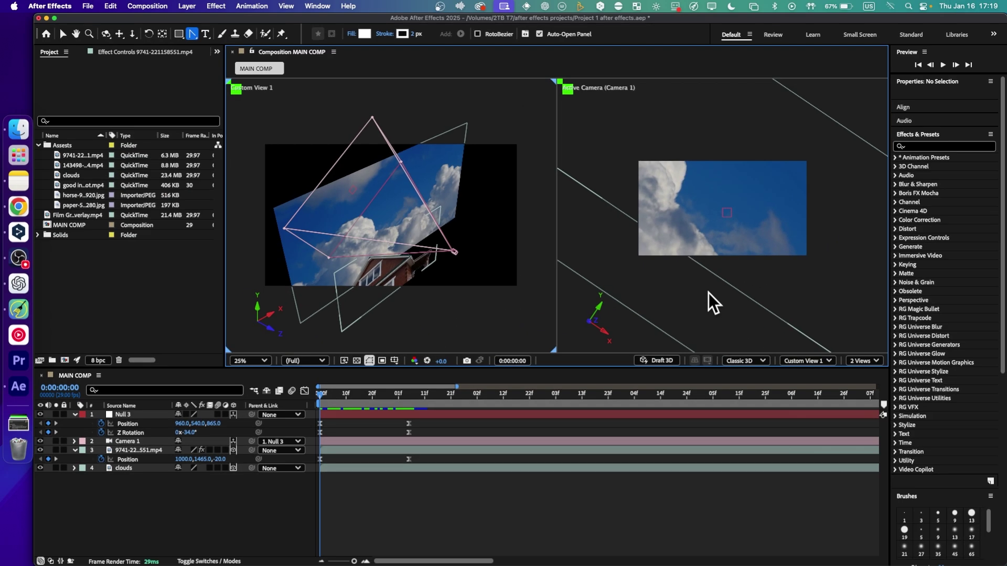
Add Adjustment Layer 2 on top and apply a 100% Tint effect to it
{"action": "right_click", "coordinate": [160, 422]}
{"action": "mouse_move", "coordinate": [188, 428]}
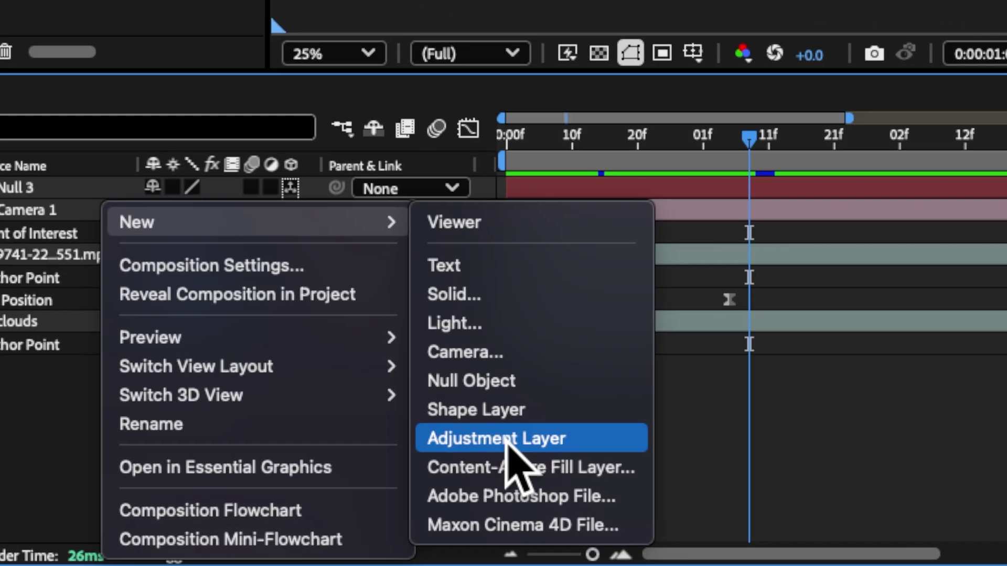
{"action": "left_click", "coordinate": [506, 441]}
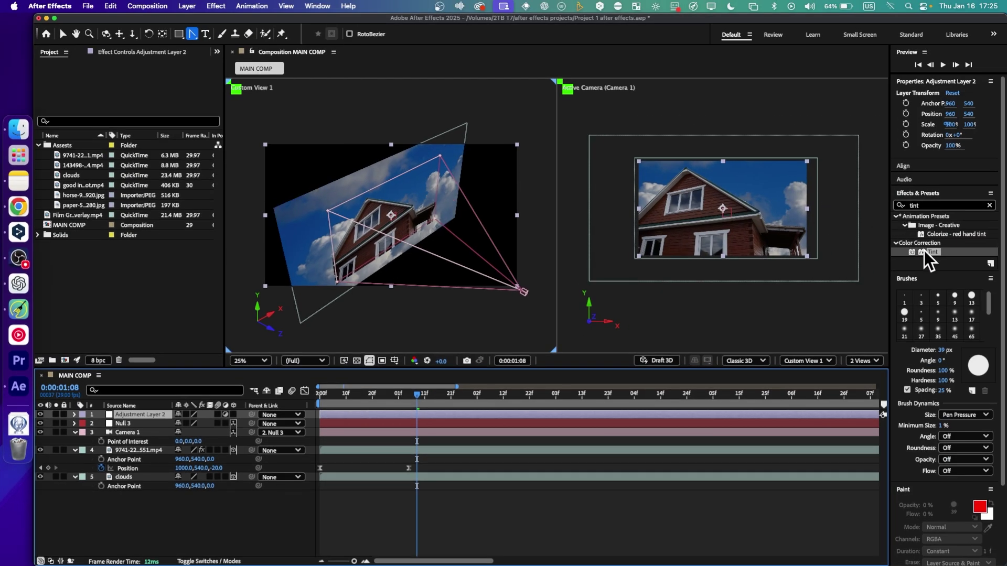
{"action": "left_click_drag", "start_coordinate": [929, 249], "coordinate": [133, 415]}
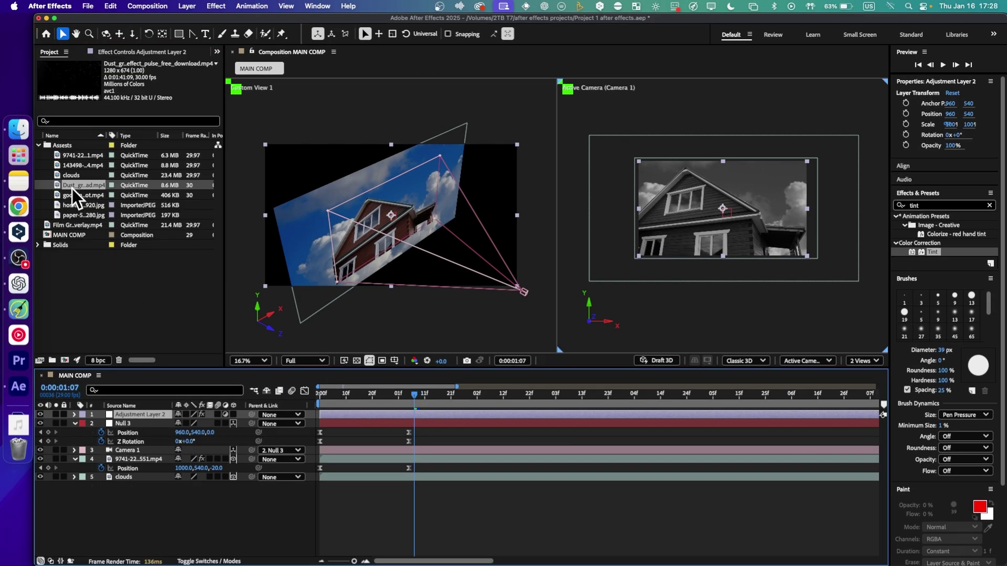
Add the dust grunge overlay above all layers and scale it to cover the frame
{"action": "left_click_drag", "start_coordinate": [73, 186], "coordinate": [155, 328]}
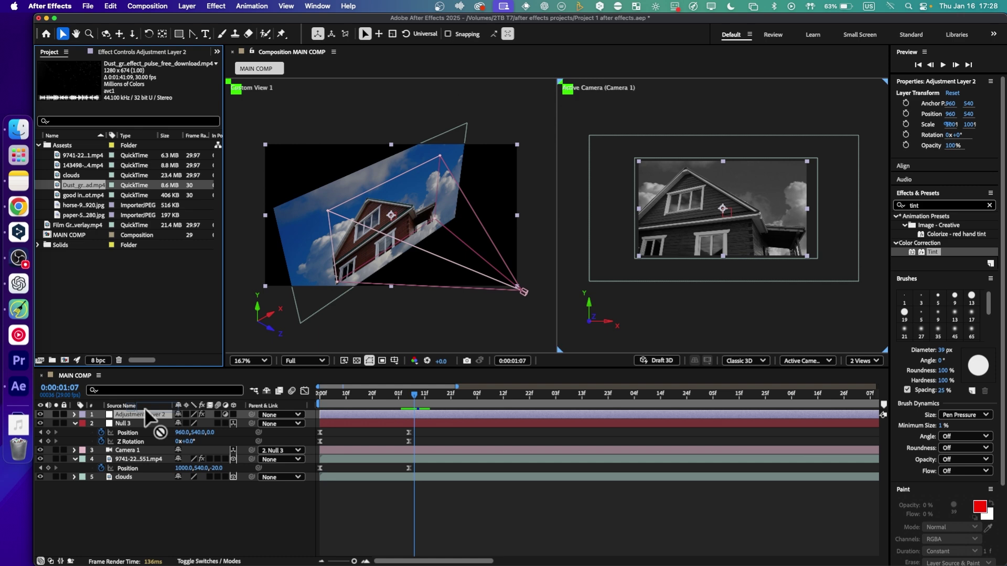
{"action": "left_click_drag", "start_coordinate": [146, 411], "coordinate": [146, 411]}
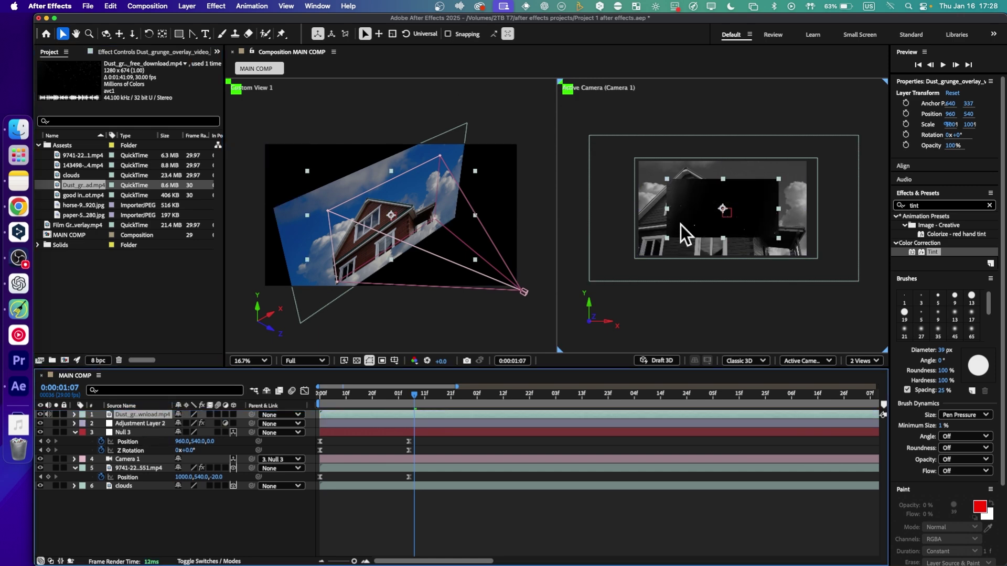
{"action": "left_click_drag", "start_coordinate": [669, 238], "coordinate": [630, 261]}
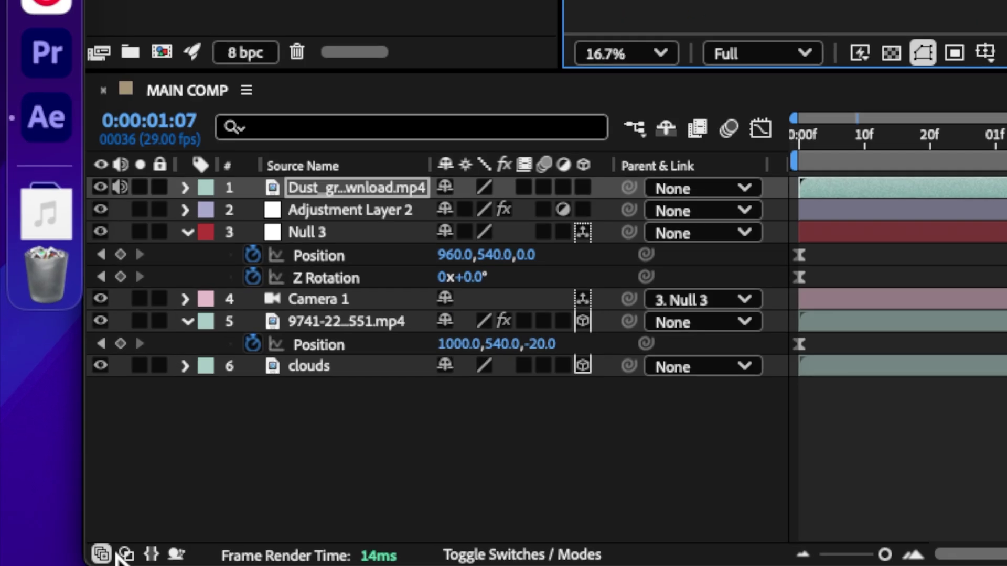
{"action": "left_click", "coordinate": [50, 561]}
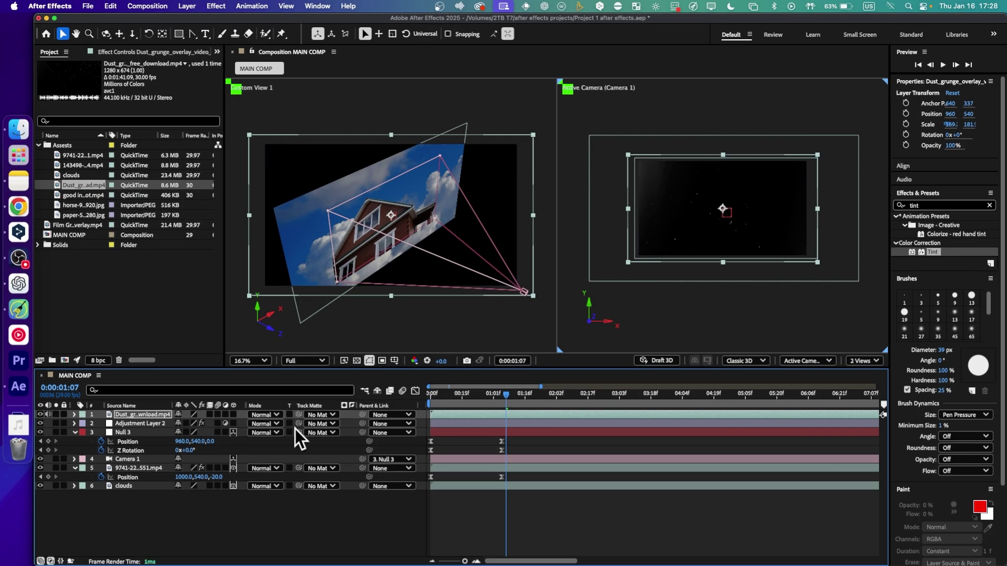
Set the dust layer's blend mode to Exclusion and preview frame 0:00:01:05
{"action": "left_click", "coordinate": [278, 415]}
{"action": "left_click", "coordinate": [242, 414]}
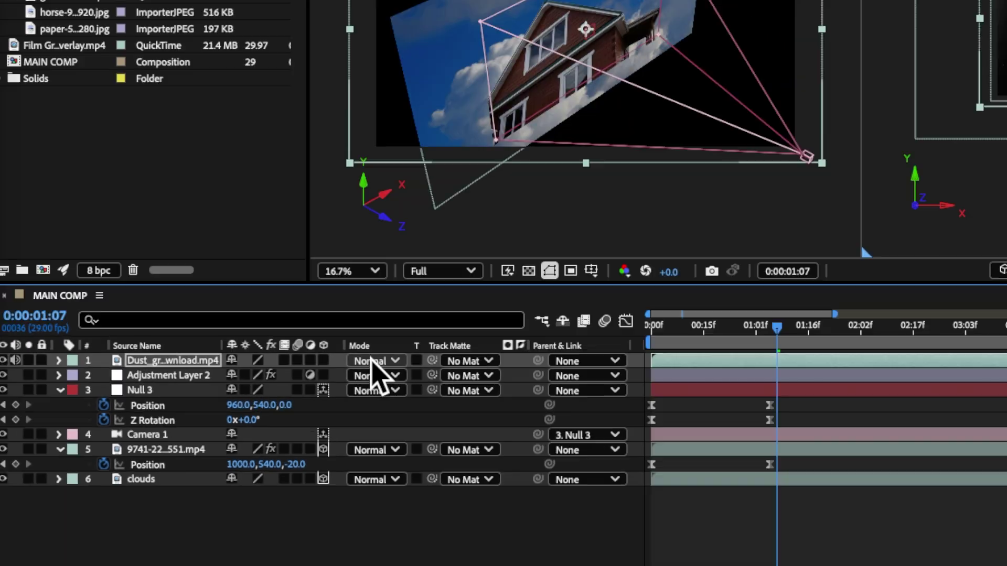
{"action": "left_click", "coordinate": [372, 361]}
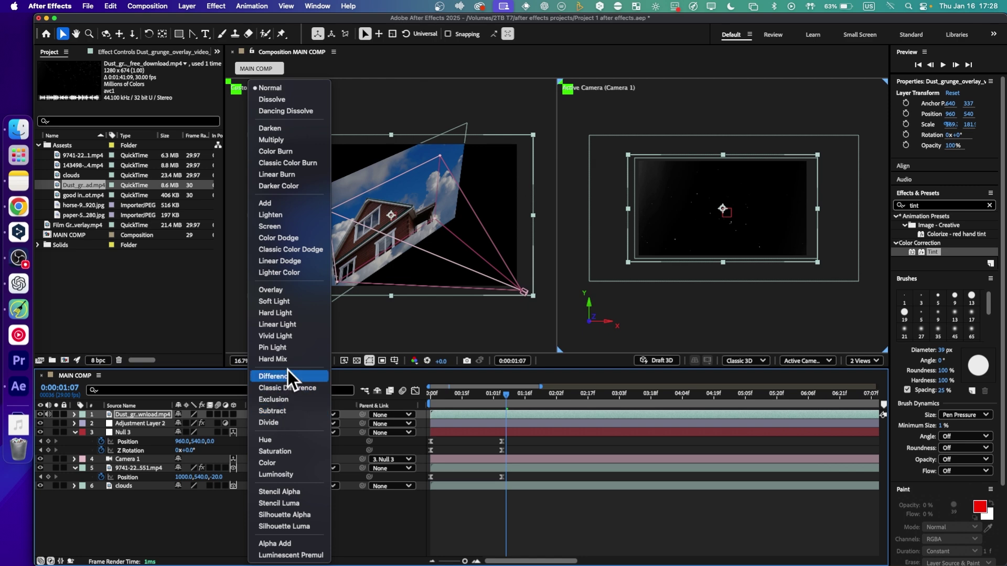
{"action": "left_click", "coordinate": [414, 334]}
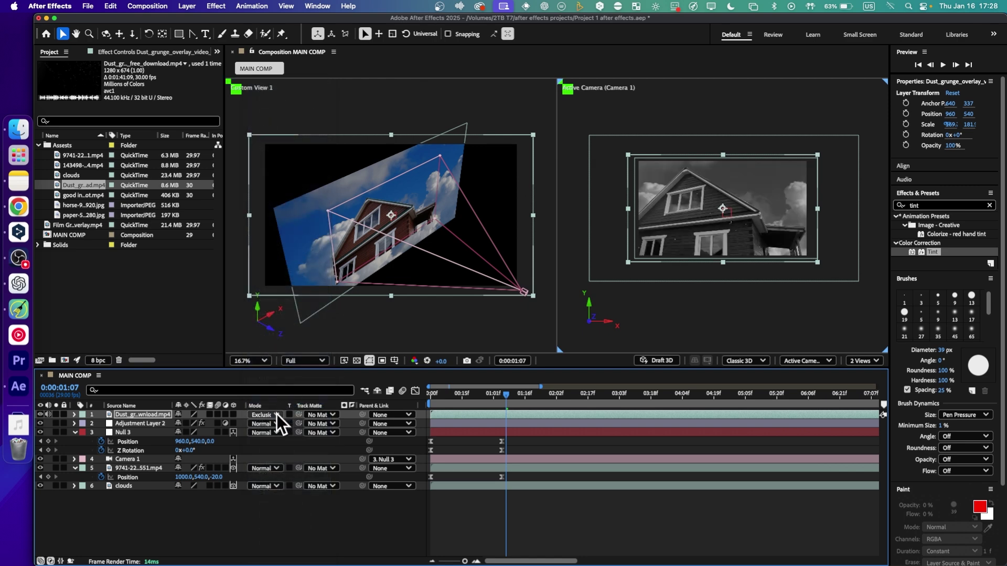
{"action": "left_click", "coordinate": [271, 415]}
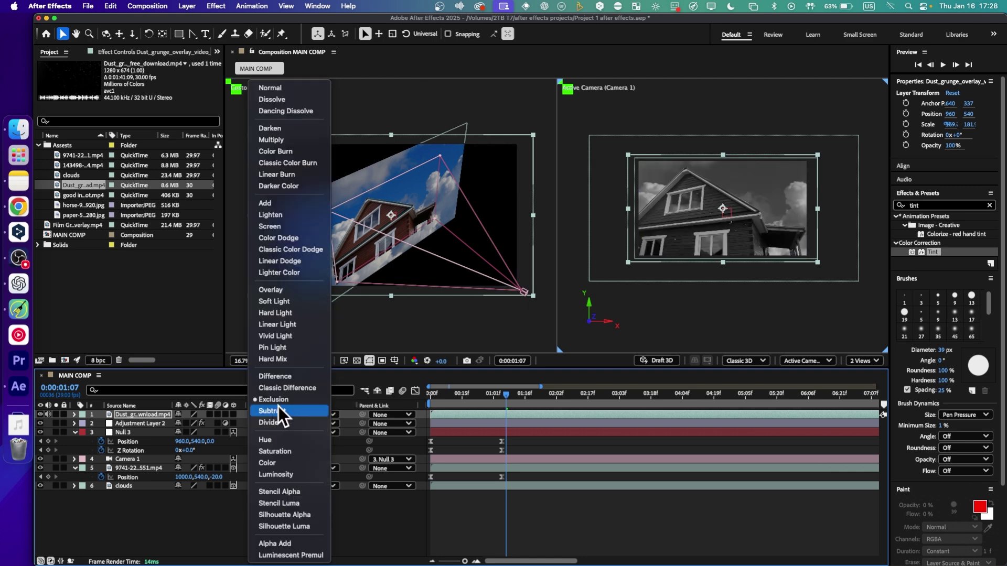
{"action": "left_click", "coordinate": [273, 399]}
{"action": "left_click_drag", "start_coordinate": [473, 395], "coordinate": [493, 396]}
{"action": "right_click", "coordinate": [163, 509]}
{"action": "mouse_move", "coordinate": [196, 429]}
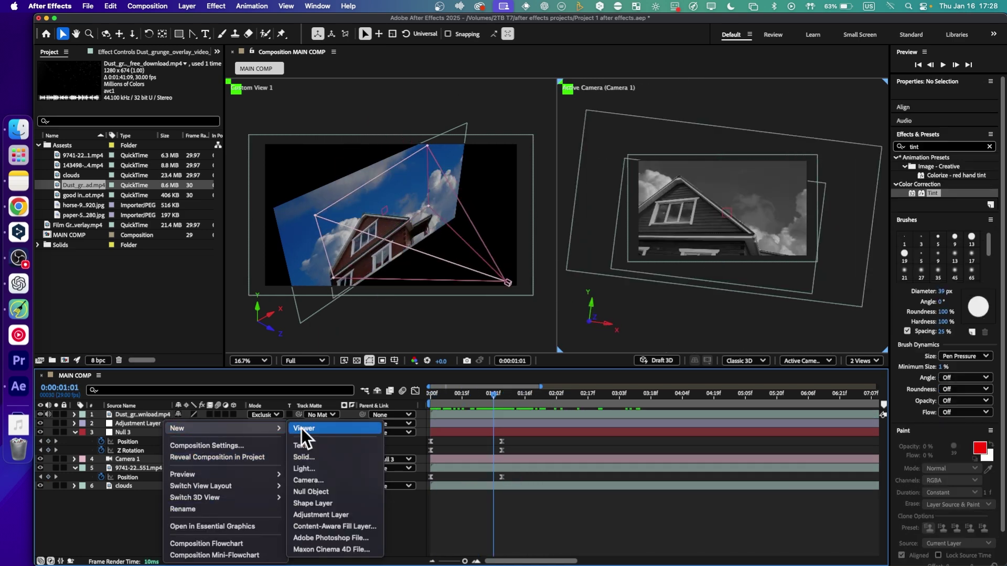
Add a null object and place the fireplace clip 143498 in the composition
{"action": "left_click", "coordinate": [315, 491]}
{"action": "left_click", "coordinate": [69, 175]}
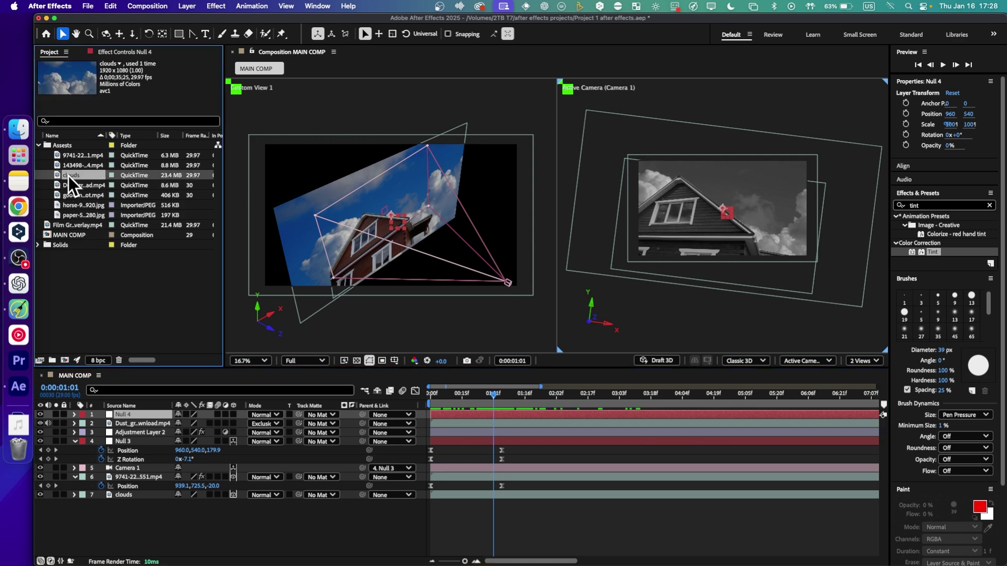
{"action": "left_click", "coordinate": [73, 168]}
{"action": "left_click_drag", "start_coordinate": [75, 168], "coordinate": [146, 462]}
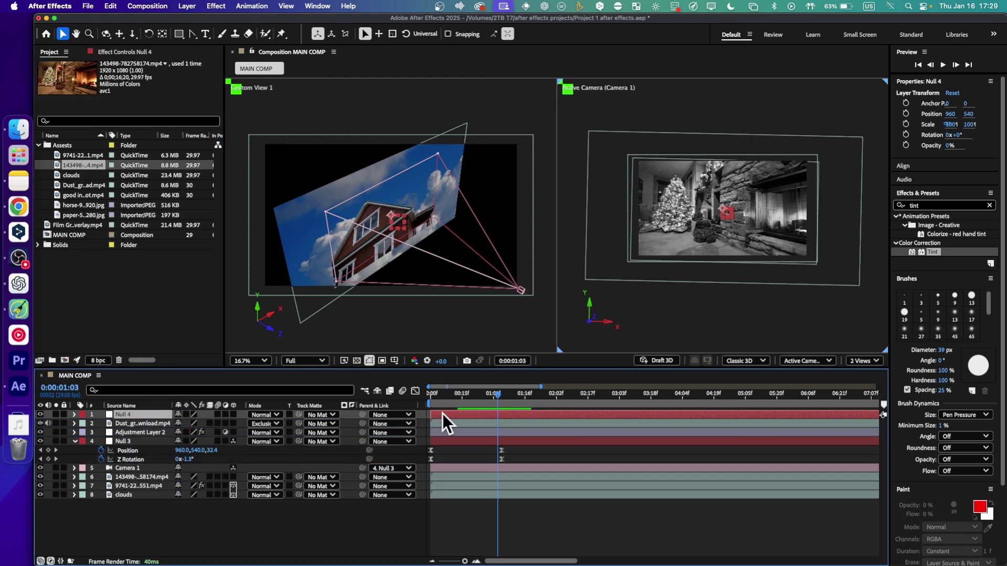
Keyframe Null 4's Position at 0:00:01:00 and parent Null 3 to Null 4
{"action": "left_click", "coordinate": [492, 397]}
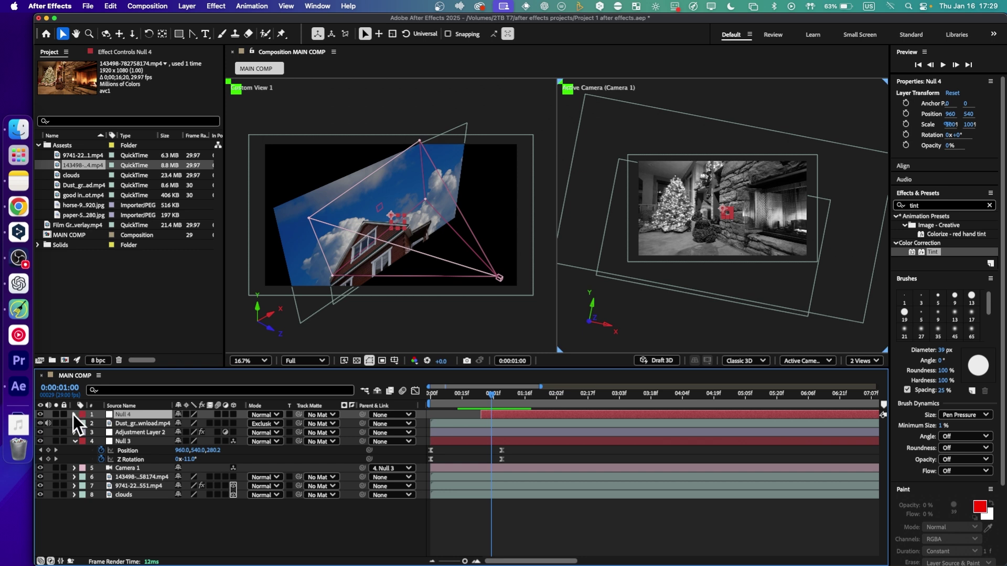
{"action": "key", "text": "p"}
{"action": "left_click", "coordinate": [102, 423]}
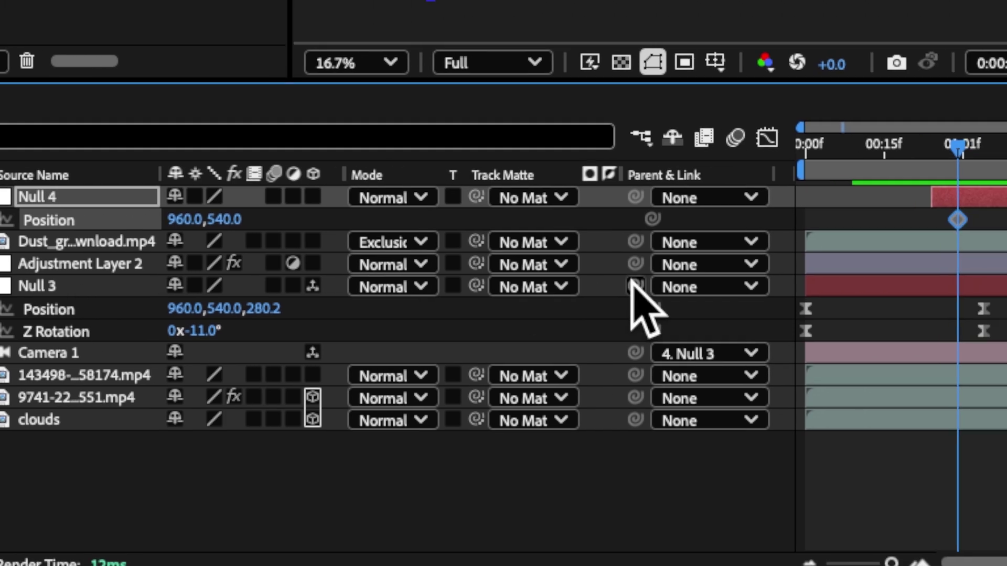
{"action": "left_click_drag", "start_coordinate": [505, 340], "coordinate": [427, 326]}
{"action": "left_click_drag", "start_coordinate": [477, 276], "coordinate": [58, 201]}
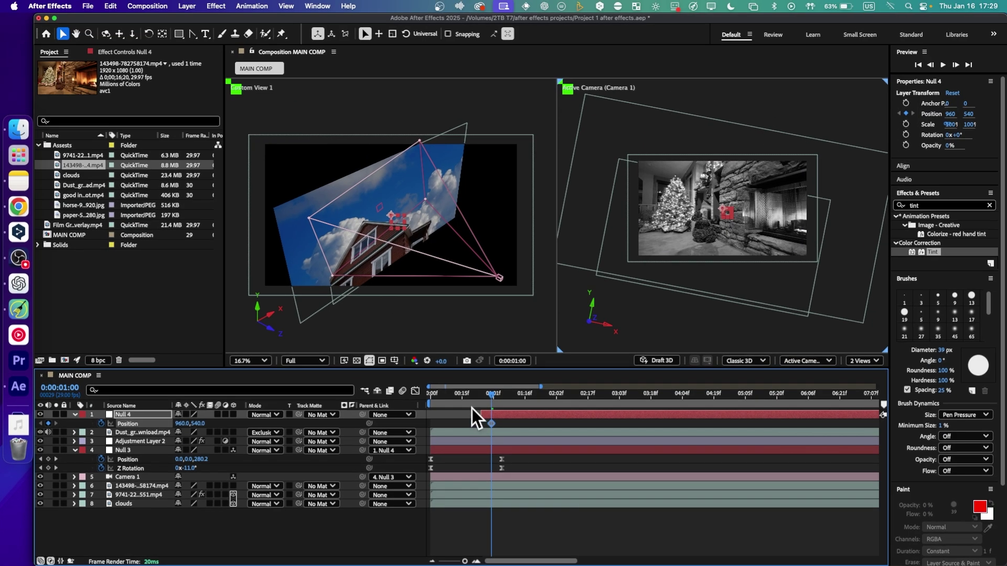
At 0:00:01:24, make Null 4 3D and keyframe its Position at 960, 540, 19
{"action": "left_click_drag", "start_coordinate": [513, 401], "coordinate": [544, 398]}
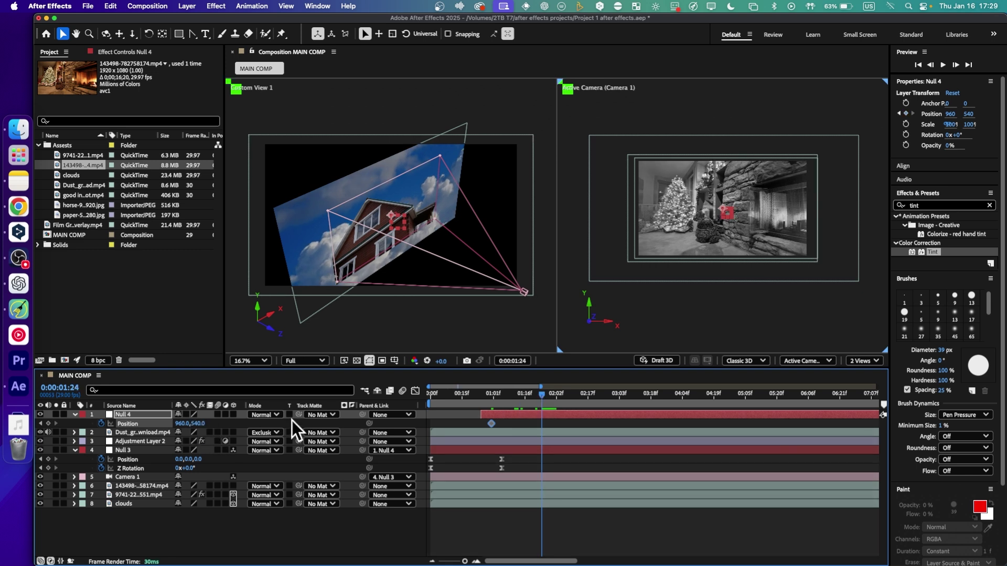
{"action": "left_click", "coordinate": [232, 415]}
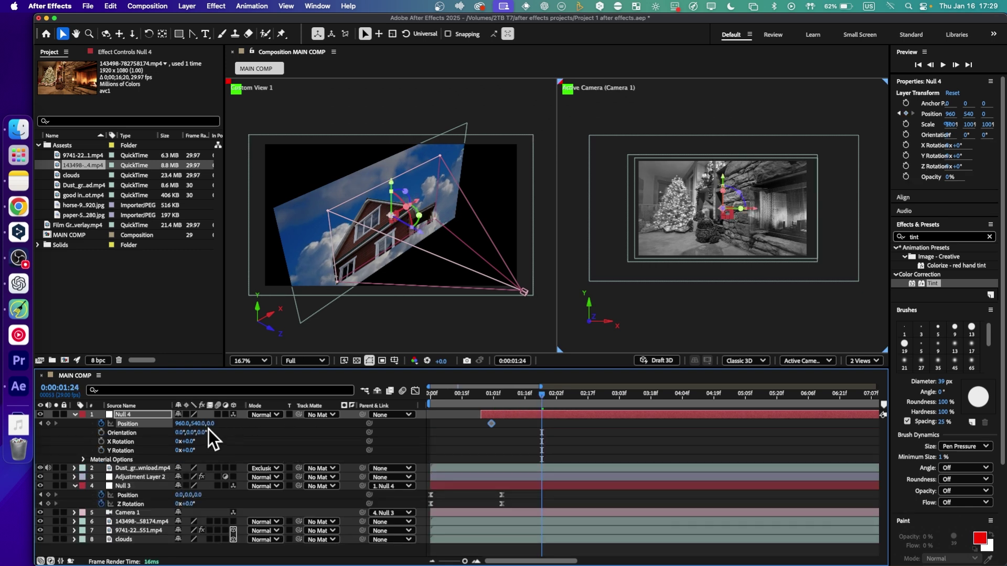
{"action": "left_click_drag", "start_coordinate": [210, 424], "coordinate": [222, 427]}
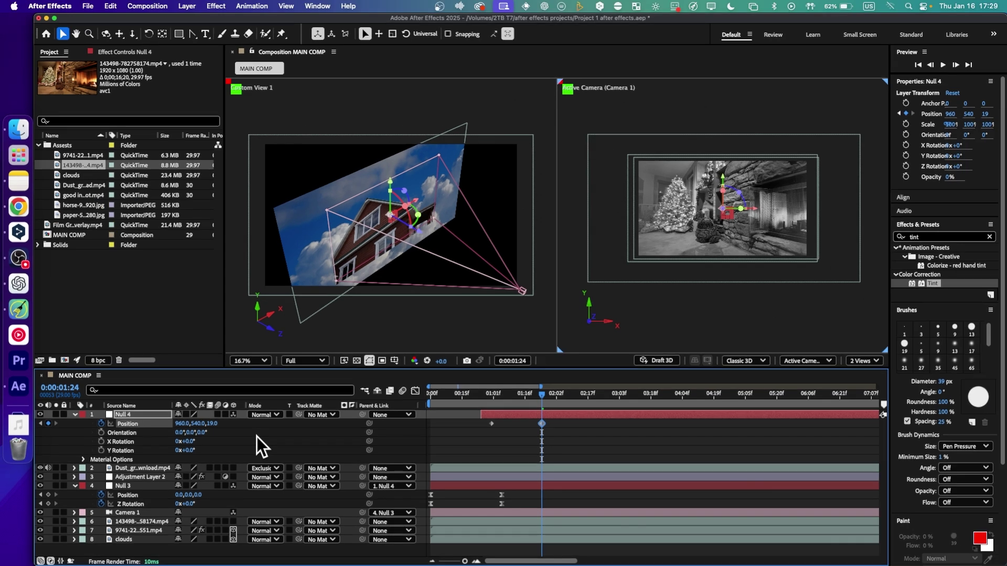
{"action": "left_click", "coordinate": [154, 522]}
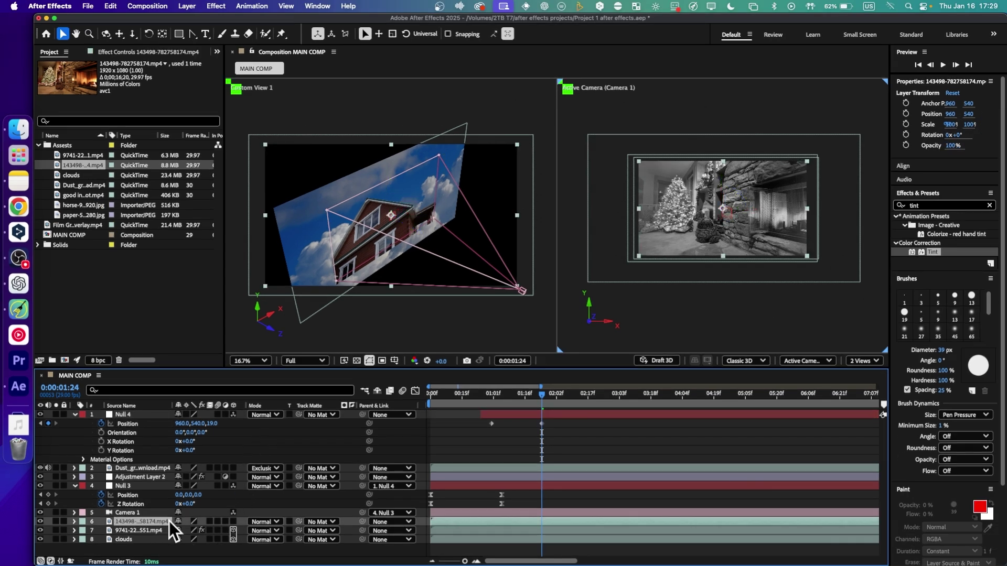
Make the 143498 fireplace clip 3D and slide Null 4's Position X right to about 3405
{"action": "left_click", "coordinate": [232, 522]}
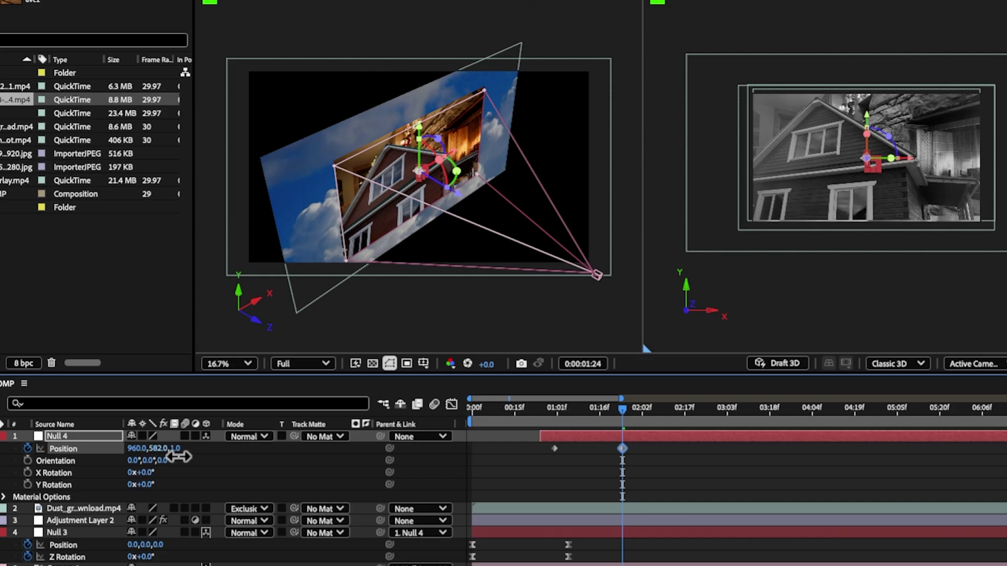
{"action": "left_click_drag", "start_coordinate": [188, 424], "coordinate": [191, 431]}
{"action": "left_click_drag", "start_coordinate": [135, 448], "coordinate": [911, 483]}
{"action": "left_click_drag", "start_coordinate": [137, 449], "coordinate": [983, 465]}
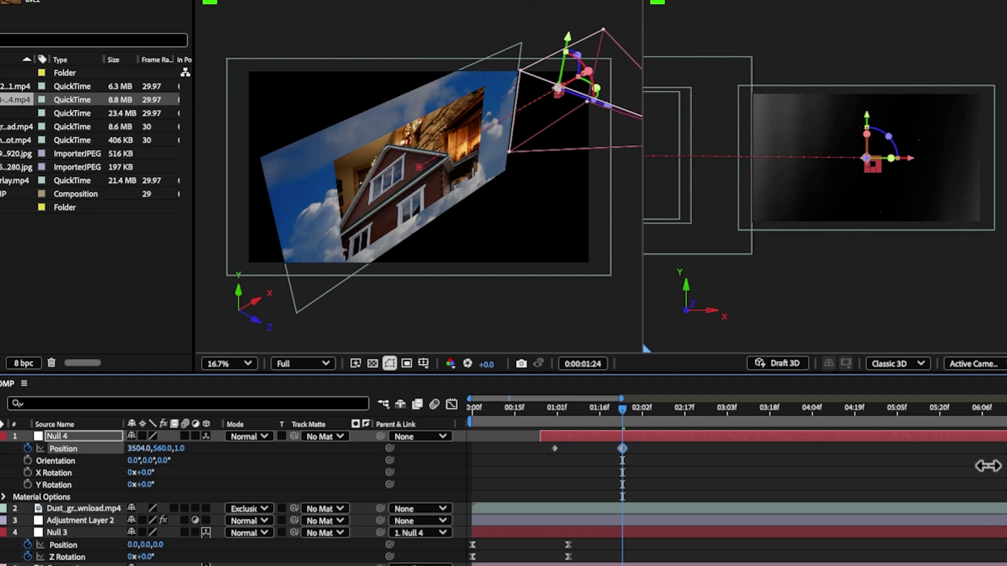
Nudge the dust grunge overlay slightly and preview the camera move
{"action": "left_click", "coordinate": [564, 510]}
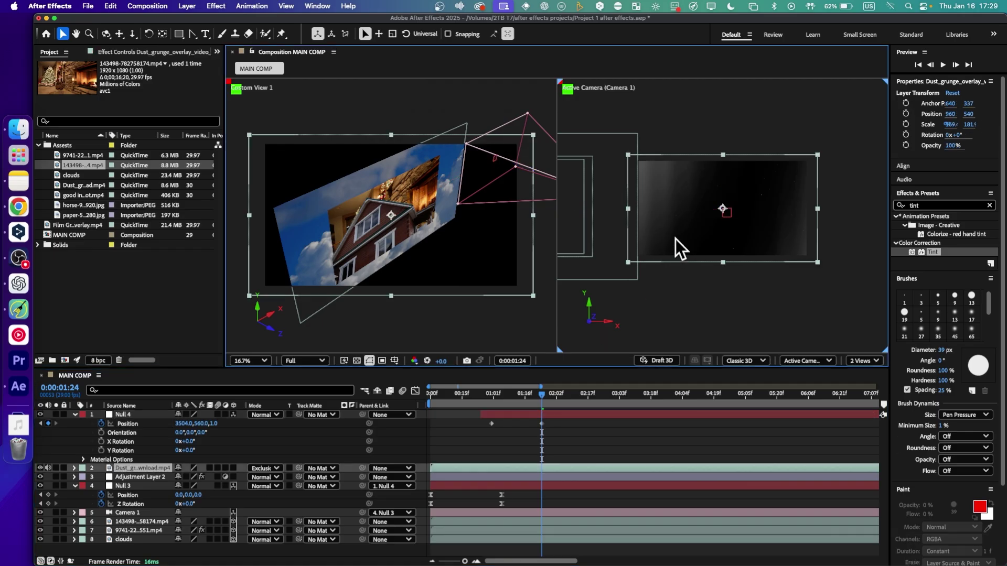
{"action": "left_click_drag", "start_coordinate": [676, 239], "coordinate": [676, 237]}
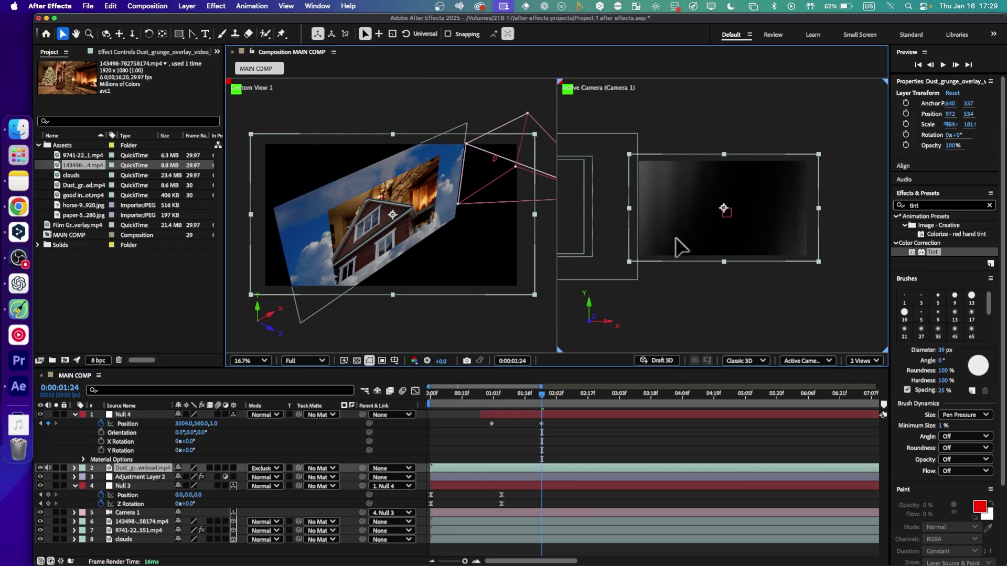
{"action": "left_click", "coordinate": [147, 468]}
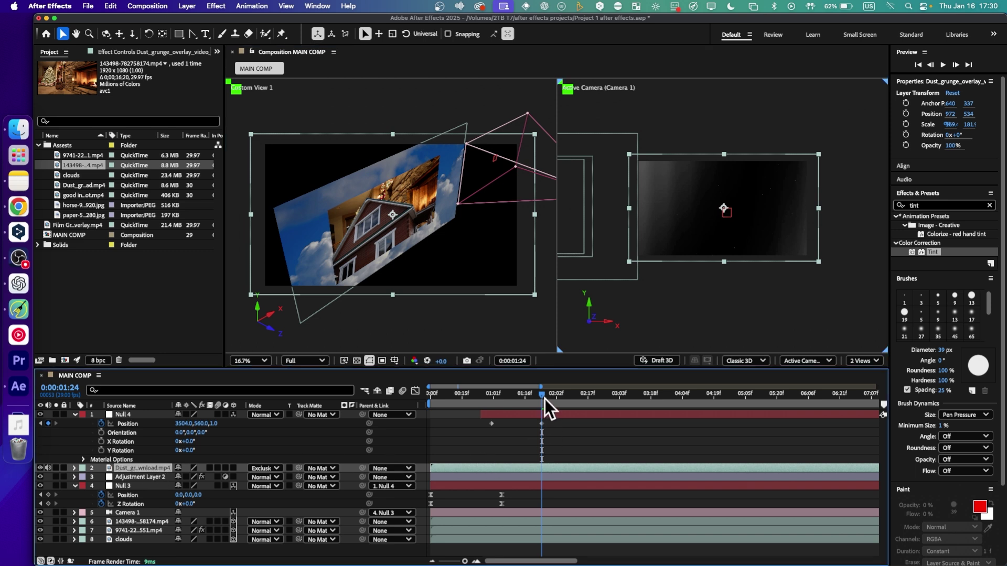
{"action": "mouse_move", "coordinate": [543, 393]}
{"action": "left_mouse_down"}
{"action": "mouse_move", "coordinate": [414, 399]}
{"action": "mouse_move", "coordinate": [529, 396]}
{"action": "left_mouse_up"}
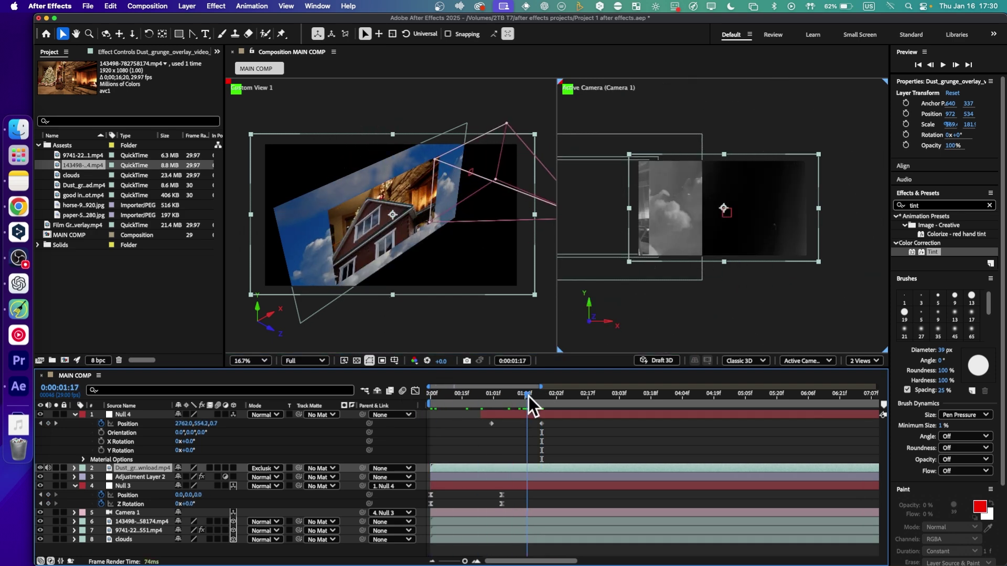
Move the fireplace clip beside the house and scale it up to about 105%
{"action": "left_click", "coordinate": [150, 521]}
{"action": "left_click_drag", "start_coordinate": [631, 238], "coordinate": [860, 231]}
{"action": "left_click_drag", "start_coordinate": [788, 256], "coordinate": [788, 258]}
{"action": "left_click_drag", "start_coordinate": [869, 209], "coordinate": [874, 210]}
{"action": "left_click_drag", "start_coordinate": [726, 223], "coordinate": [730, 225]}
Pull Null 4's second Position keyframe back to about 3293 and return to the composition start
{"action": "left_click", "coordinate": [542, 423]}
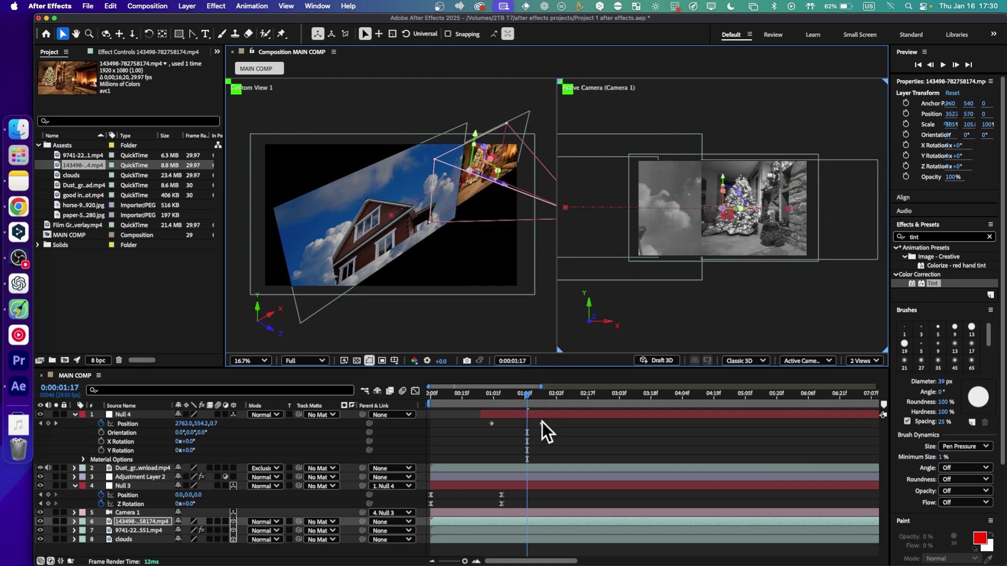
{"action": "scroll", "coordinate": [539, 389], "scroll_direction": "right", "scroll_amount": 1}
{"action": "left_click", "coordinate": [530, 394]}
{"action": "left_click", "coordinate": [530, 393]}
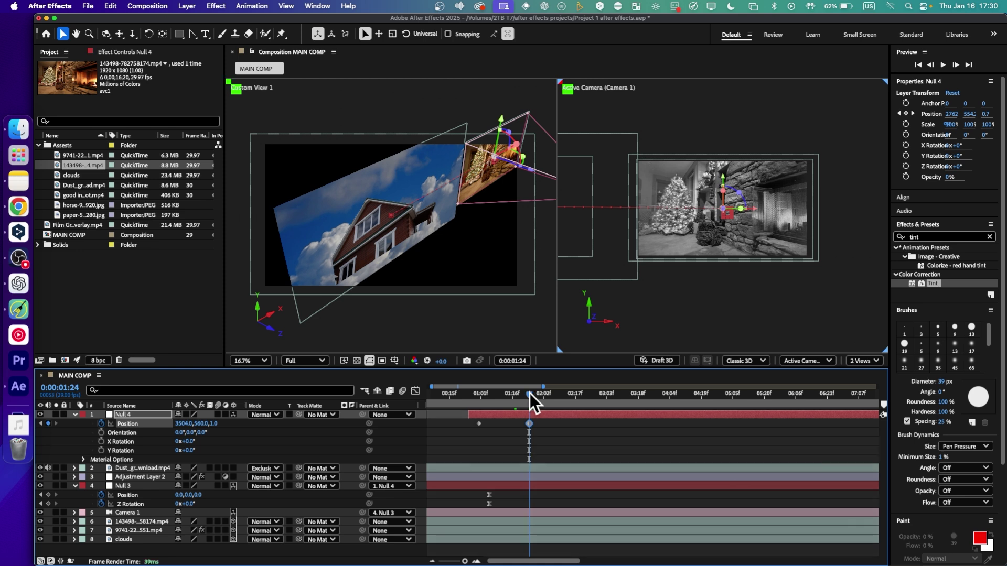
{"action": "mouse_move", "coordinate": [182, 424]}
{"action": "left_mouse_down"}
{"action": "mouse_move", "coordinate": [44, 421]}
{"action": "mouse_move", "coordinate": [185, 426]}
{"action": "left_mouse_up"}
{"action": "left_click_drag", "start_coordinate": [478, 393], "coordinate": [553, 394]}
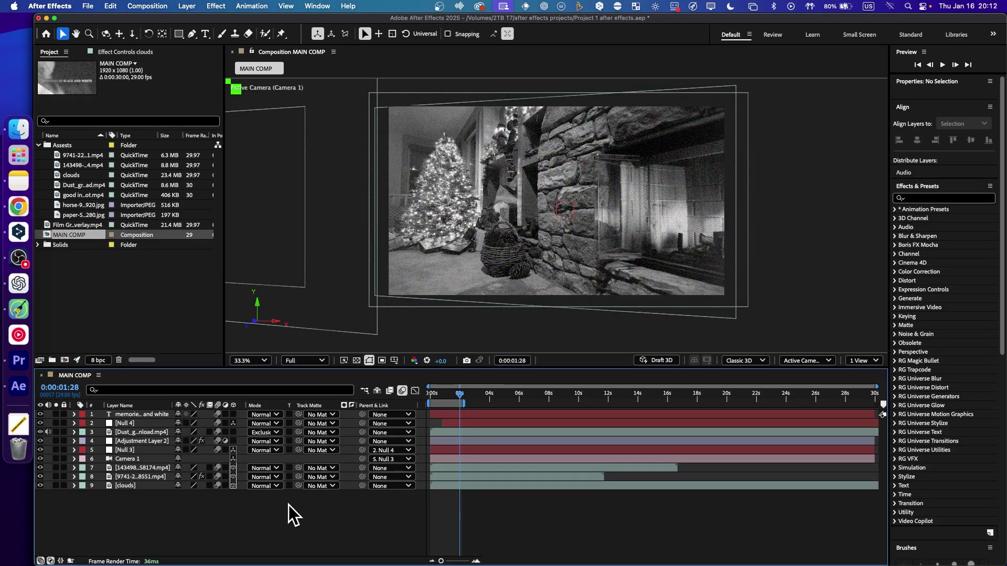
Select all nine MAIN COMP layers and pre-compose them with Cmd+Shift+C into Pre-comp 1
{"action": "left_click_drag", "start_coordinate": [195, 514], "coordinate": [141, 415]}
{"action": "right_click", "coordinate": [141, 415]}
{"action": "left_click", "coordinate": [110, 514]}
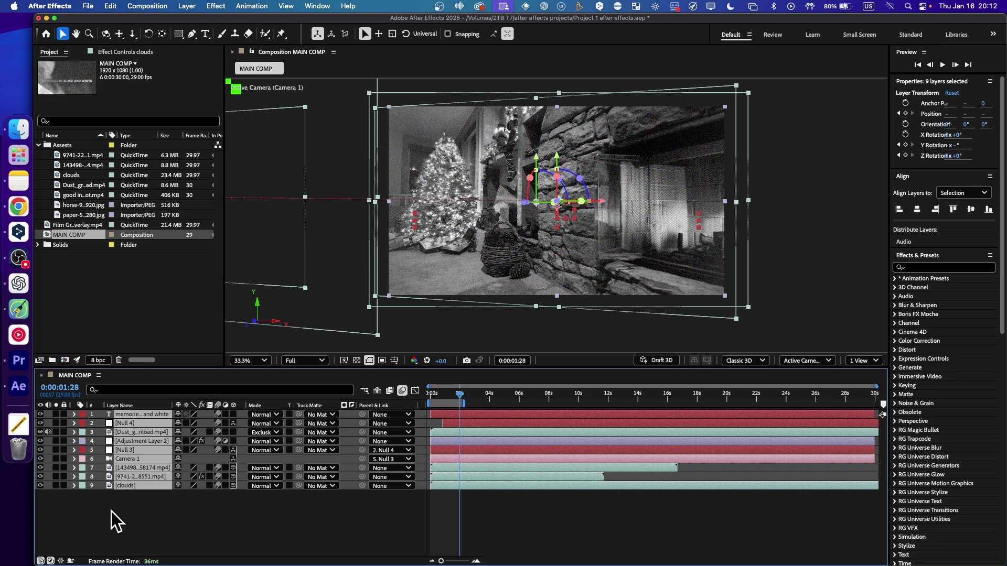
{"action": "key", "text": "super+shift+c"}
{"action": "key", "text": "Return"}
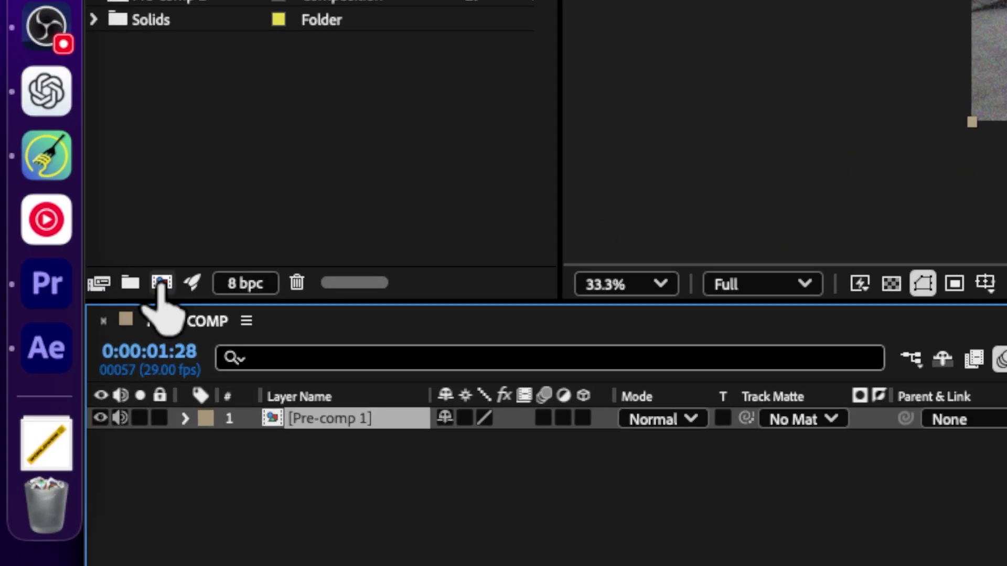
Create a new composition named 'scene 2'
{"action": "left_click", "coordinate": [95, 334]}
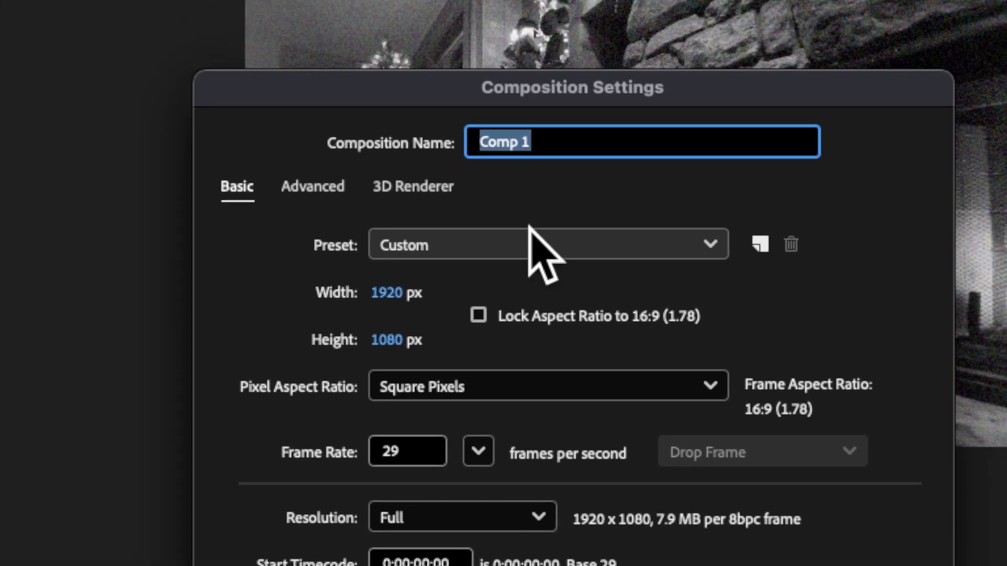
{"action": "key", "text": "BackSpace"}
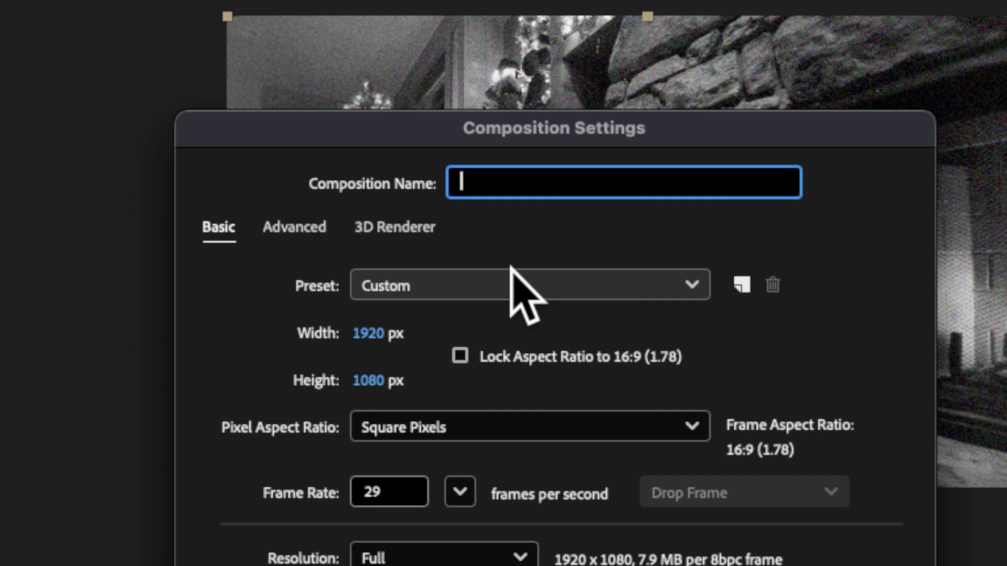
{"action": "type", "text": "comp 2"}
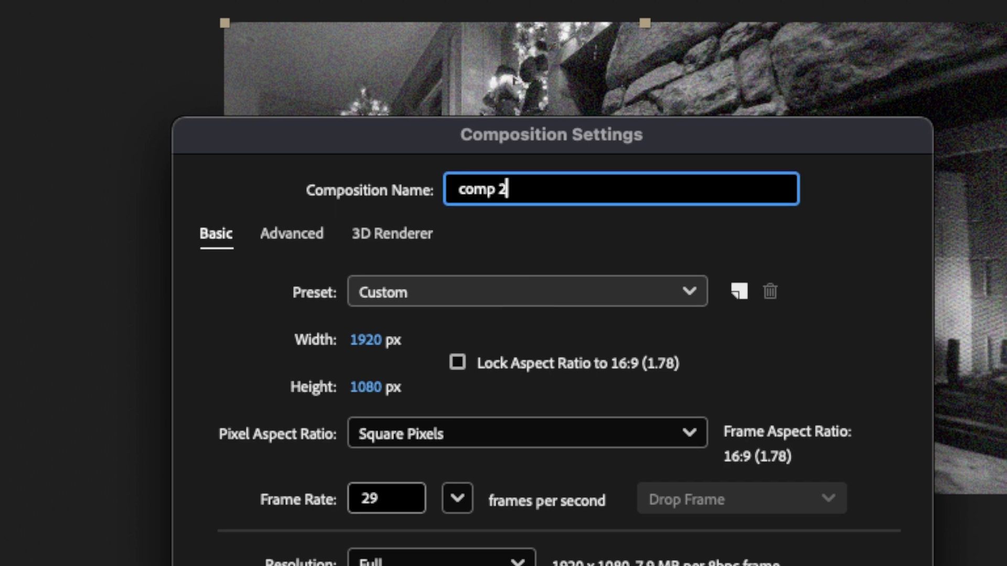
{"action": "key", "text": "BackSpace"}
{"action": "key", "text": "BackSpace"}
{"action": "key", "text": "BackSpace"}
{"action": "key", "text": "BackSpace"}
{"action": "type", "text": "scene 2"}
{"action": "key", "text": "Return"}
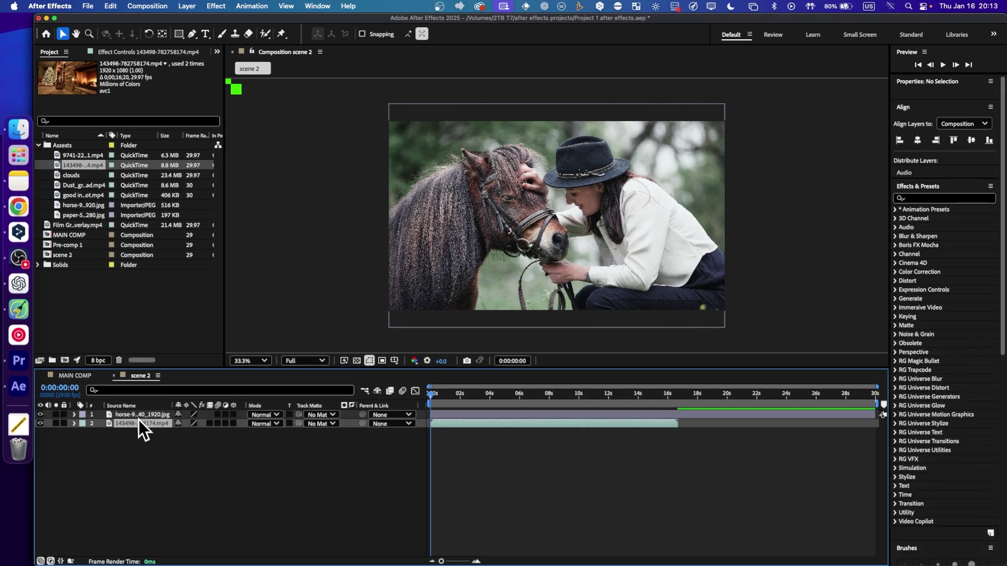
Pre-compose the fireplace clip with Move all attributes selected
{"action": "left_click", "coordinate": [139, 423]}
{"action": "key", "text": "super+shift+c"}
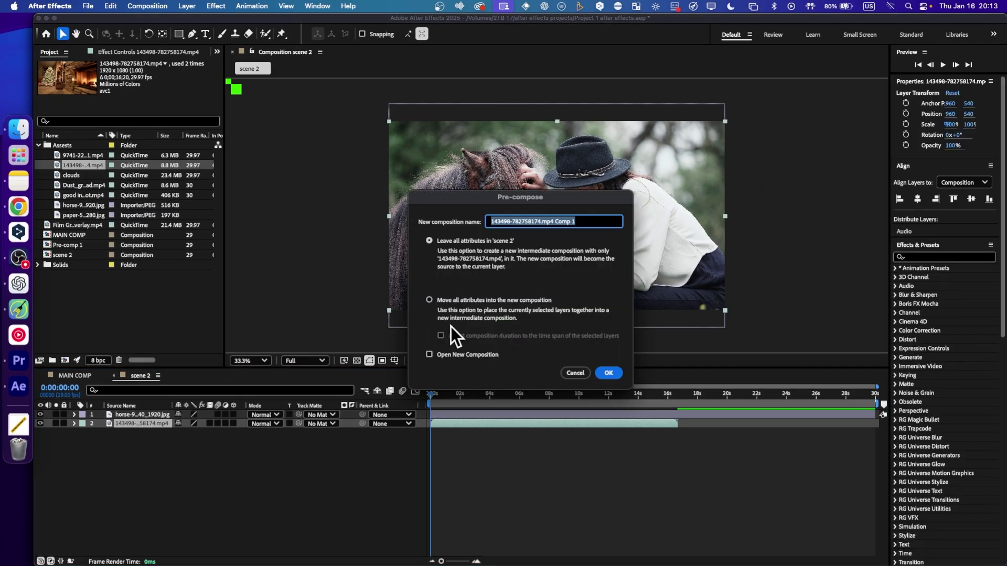
{"action": "left_click", "coordinate": [511, 300]}
Finish nesting the fireplace clip, pre-compose the horse photo, and open its precomp
{"action": "left_click", "coordinate": [603, 373]}
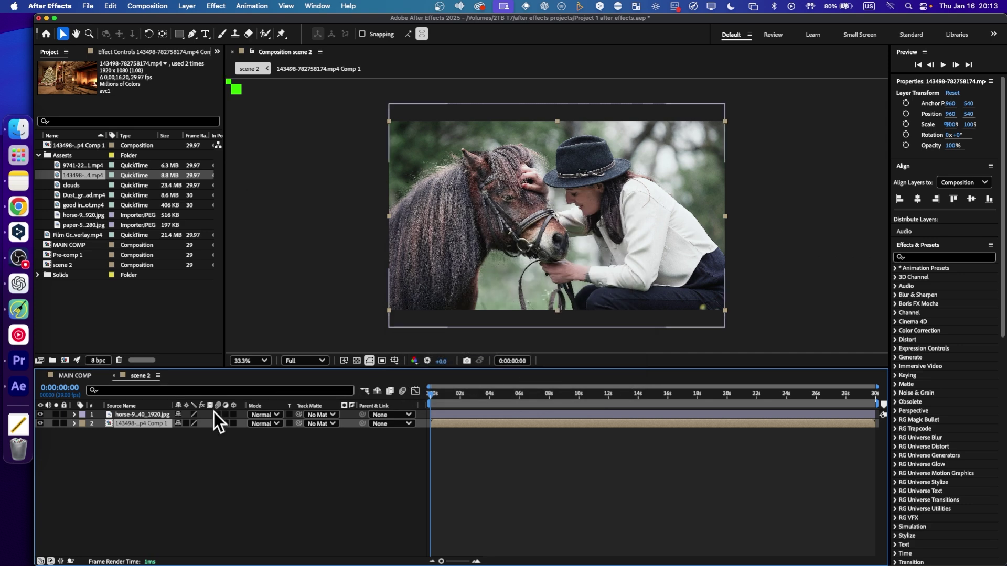
{"action": "left_click", "coordinate": [150, 415]}
{"action": "key", "text": "super+shift+c"}
{"action": "left_click", "coordinate": [608, 373]}
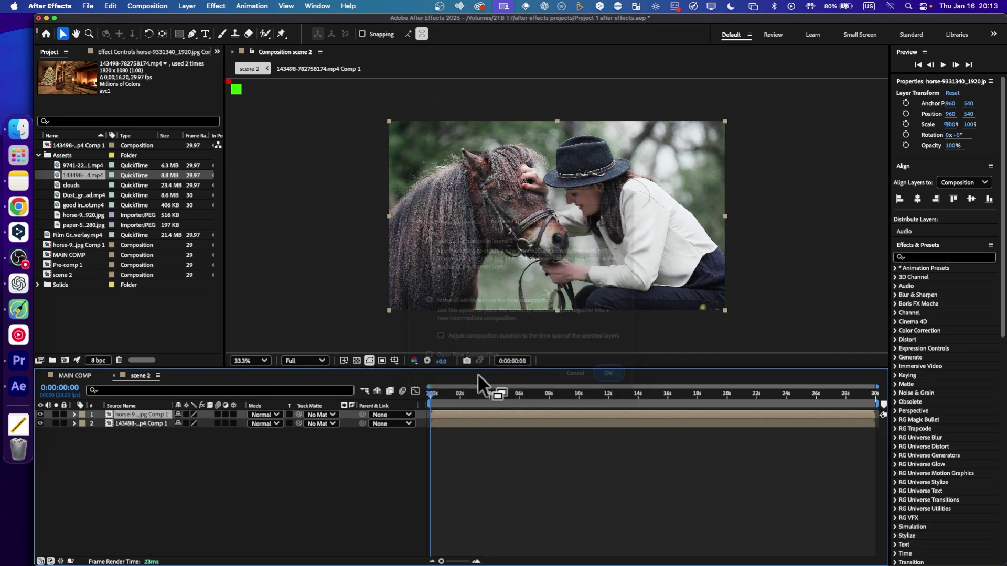
{"action": "double_click", "coordinate": [143, 416]}
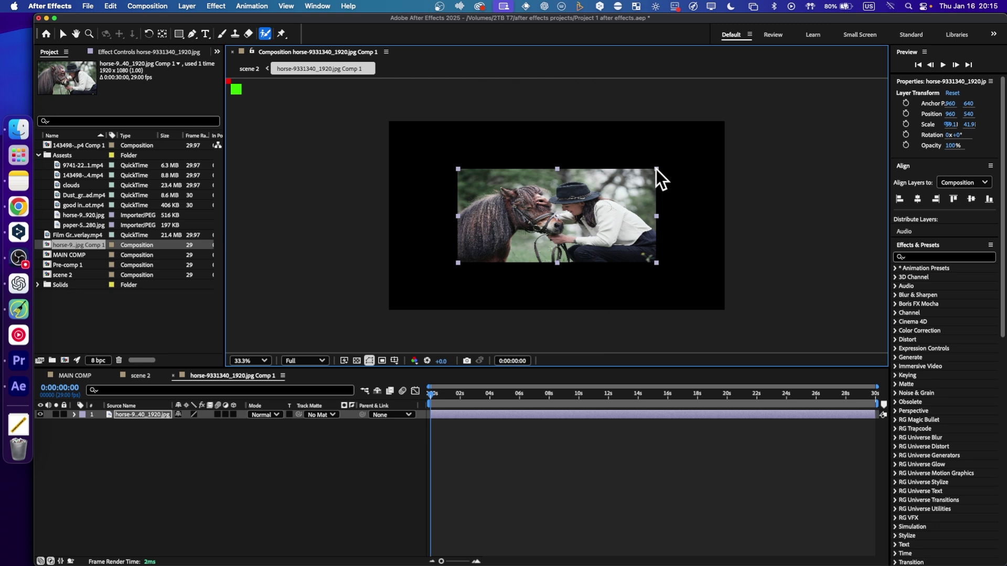
Shrink the horse photo inside its precomp
{"action": "left_click_drag", "start_coordinate": [656, 177], "coordinate": [602, 191]}
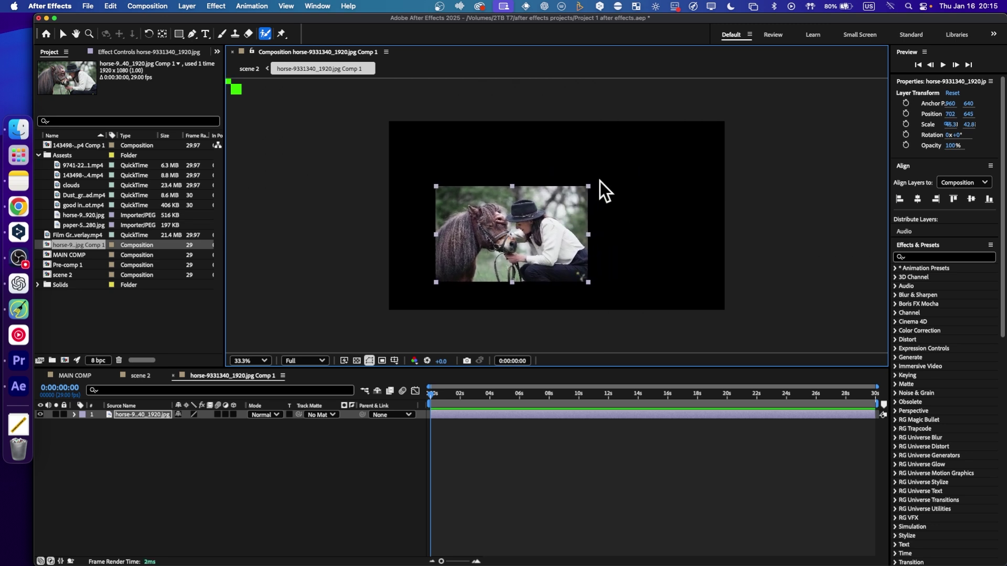
{"action": "left_click", "coordinate": [76, 225]}
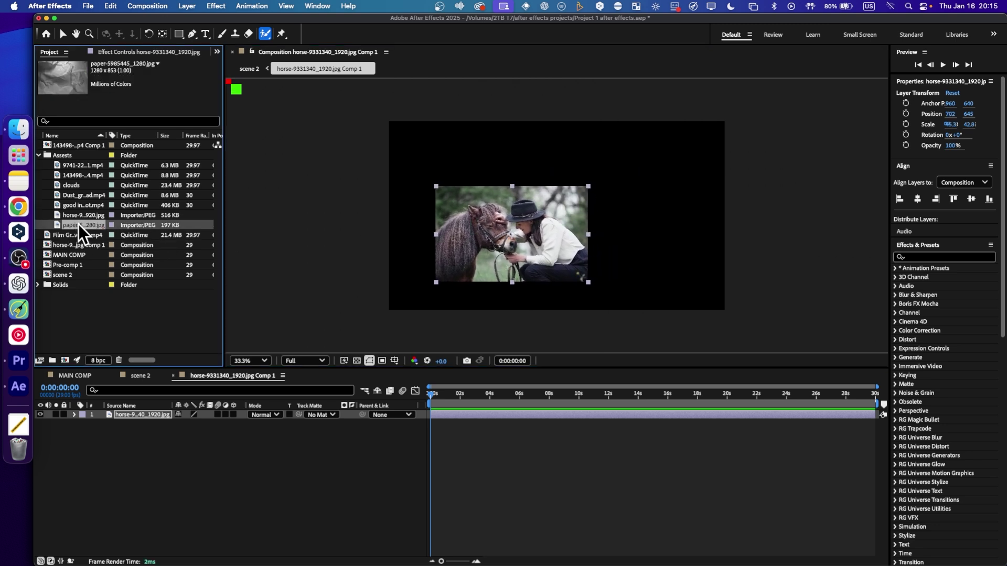
{"action": "mouse_move", "coordinate": [588, 187]}
{"action": "left_mouse_down"}
{"action": "mouse_move", "coordinate": [560, 213]}
{"action": "mouse_move", "coordinate": [577, 189]}
{"action": "left_mouse_up"}
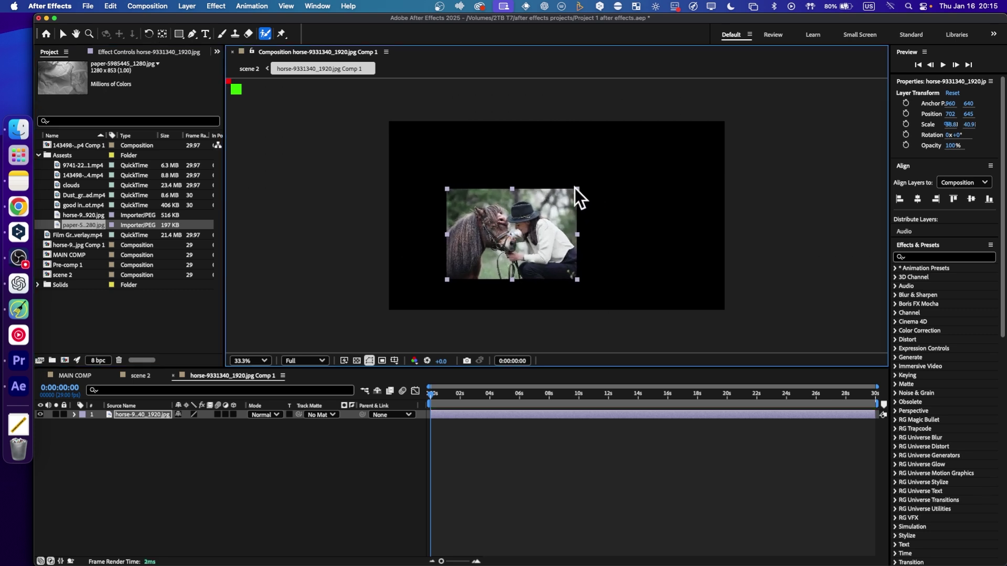
Draw a white rectangle behind the horse photo as a snug frame, then return to scene 2
{"action": "left_click", "coordinate": [179, 34]}
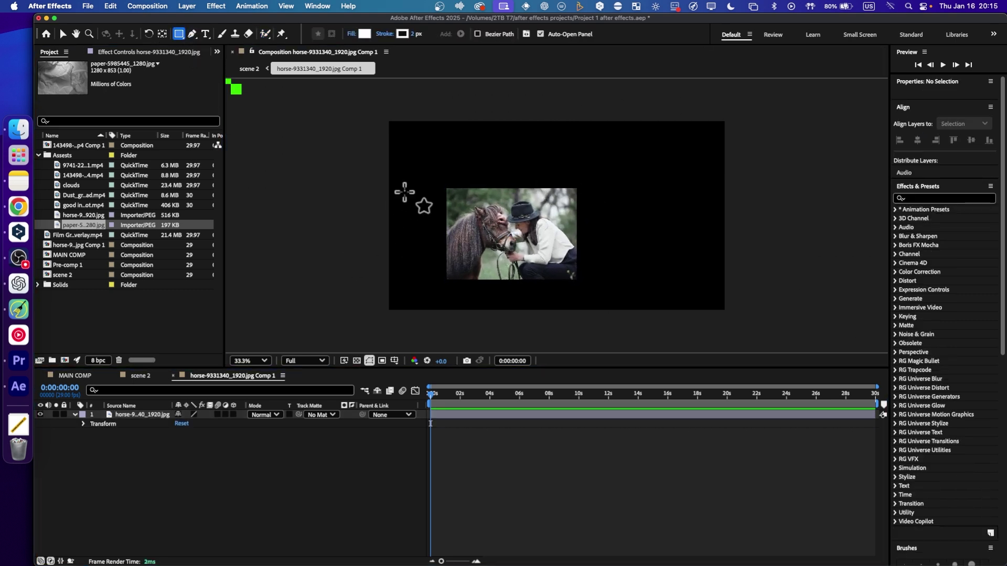
{"action": "left_click_drag", "start_coordinate": [436, 183], "coordinate": [591, 290]}
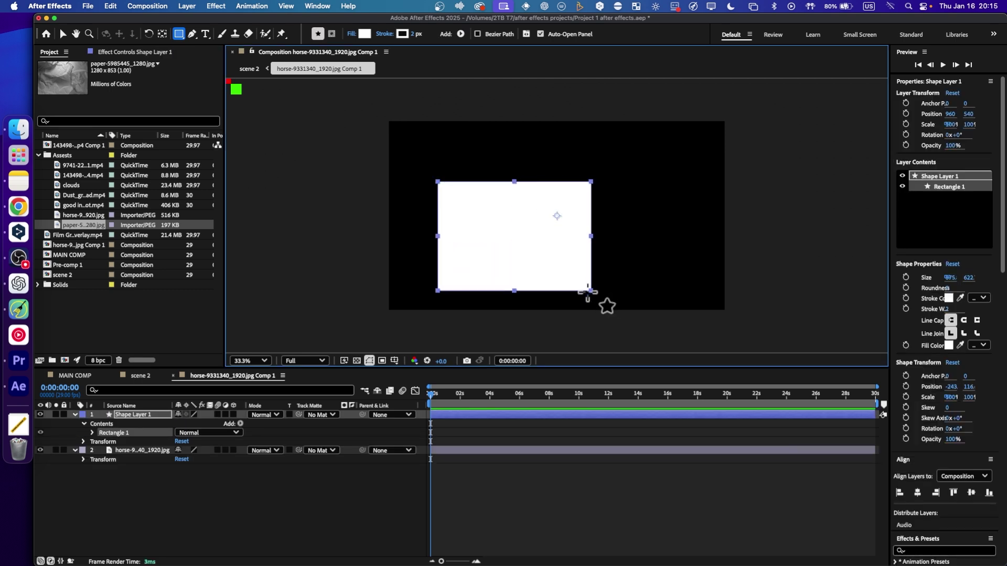
{"action": "key", "text": "super+bracketleft"}
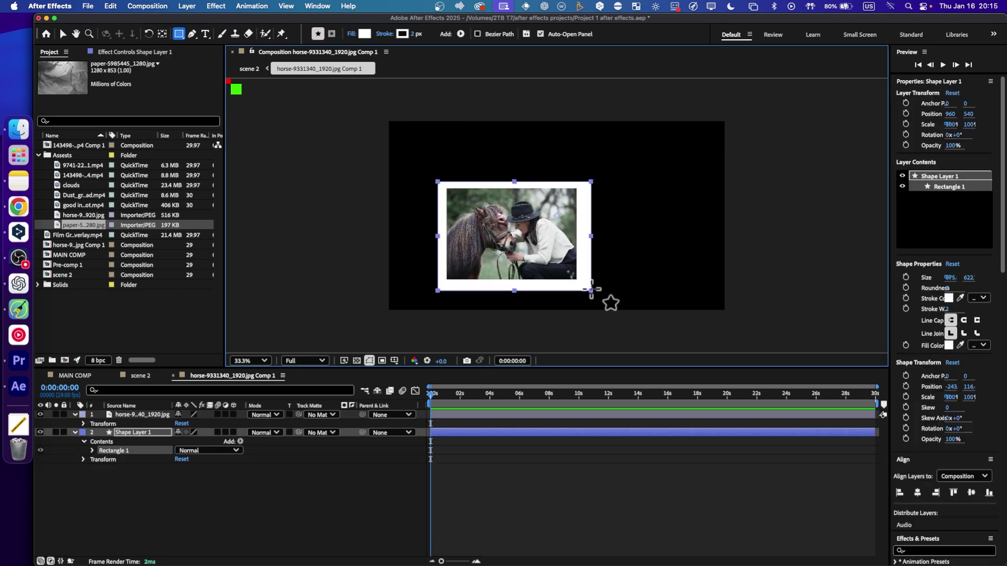
{"action": "left_click", "coordinate": [63, 33]}
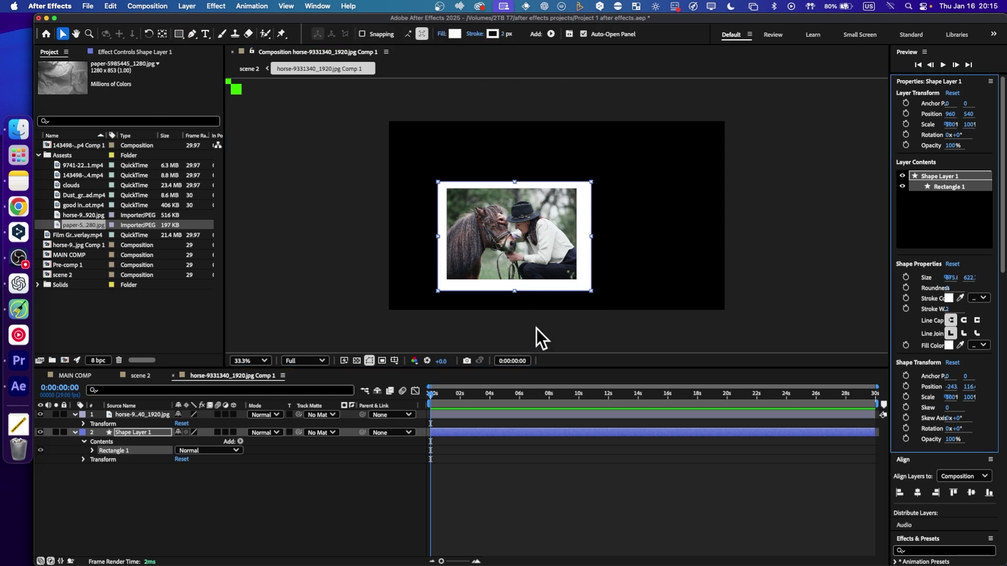
{"action": "left_click_drag", "start_coordinate": [592, 291], "coordinate": [585, 284]}
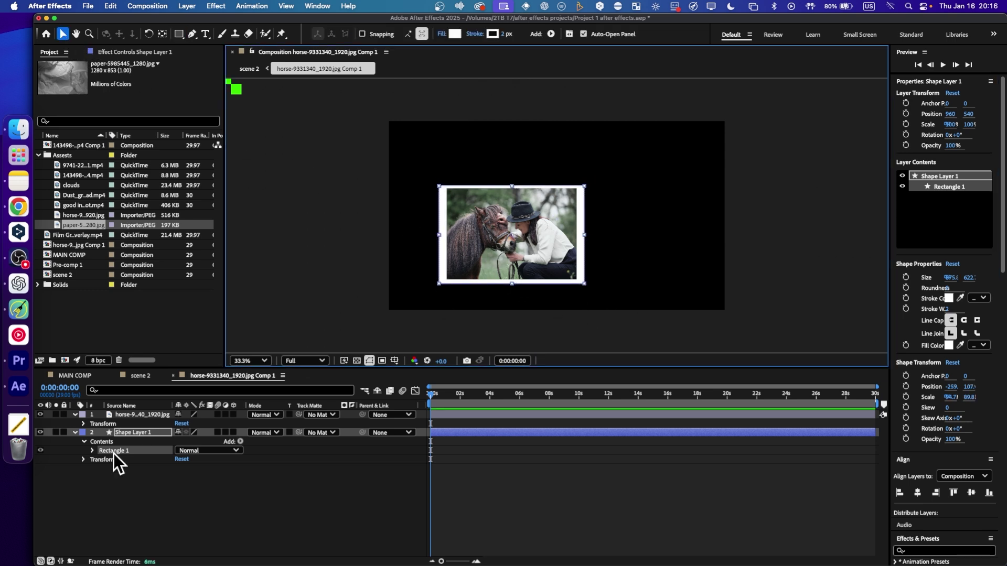
{"action": "left_click", "coordinate": [129, 425]}
{"action": "left_click", "coordinate": [142, 376]}
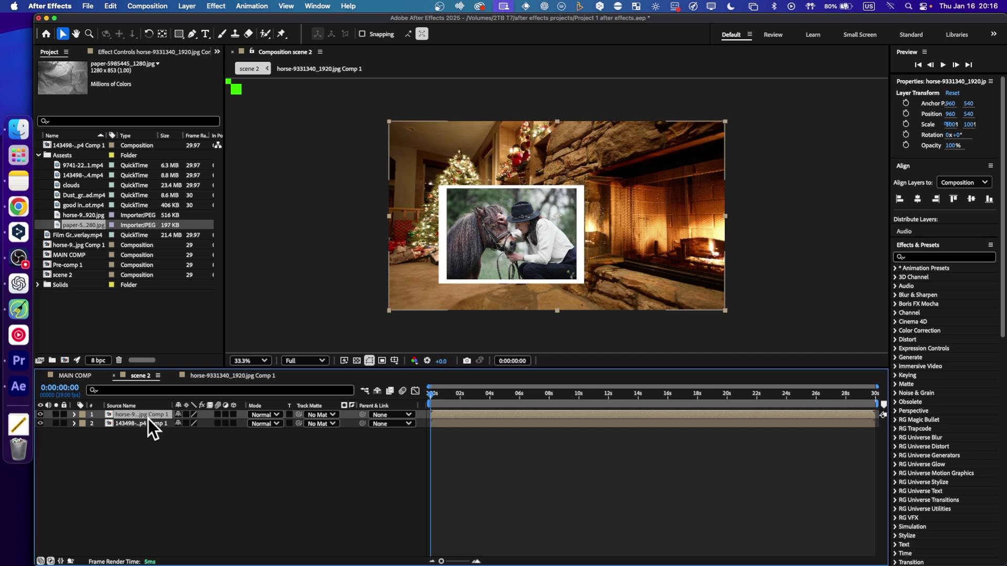
Move the framed photo up and right, trying an 11° tilt that is then undone
{"action": "left_click", "coordinate": [486, 248]}
{"action": "left_click_drag", "start_coordinate": [478, 192], "coordinate": [614, 180]}
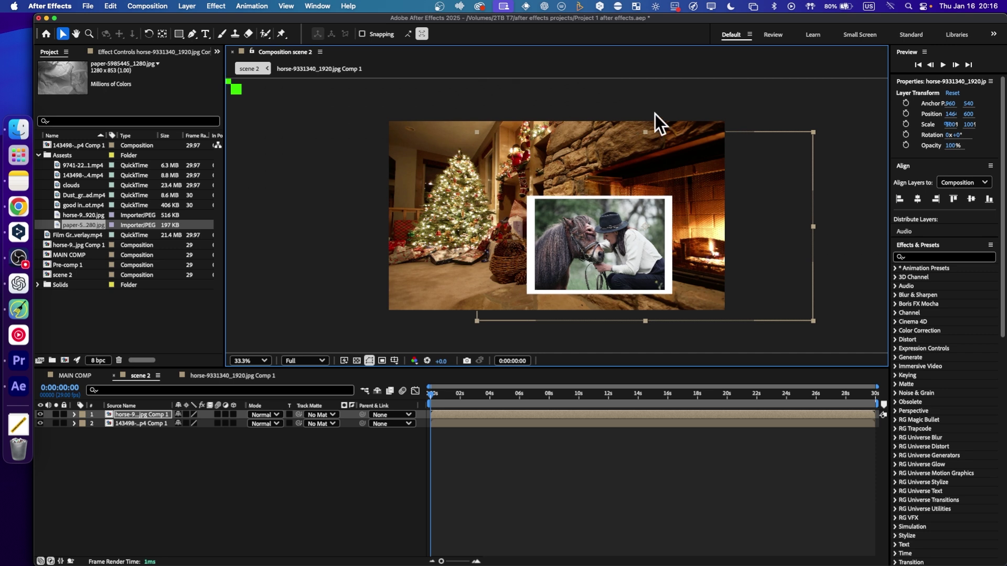
{"action": "left_click_drag", "start_coordinate": [616, 237], "coordinate": [662, 205]}
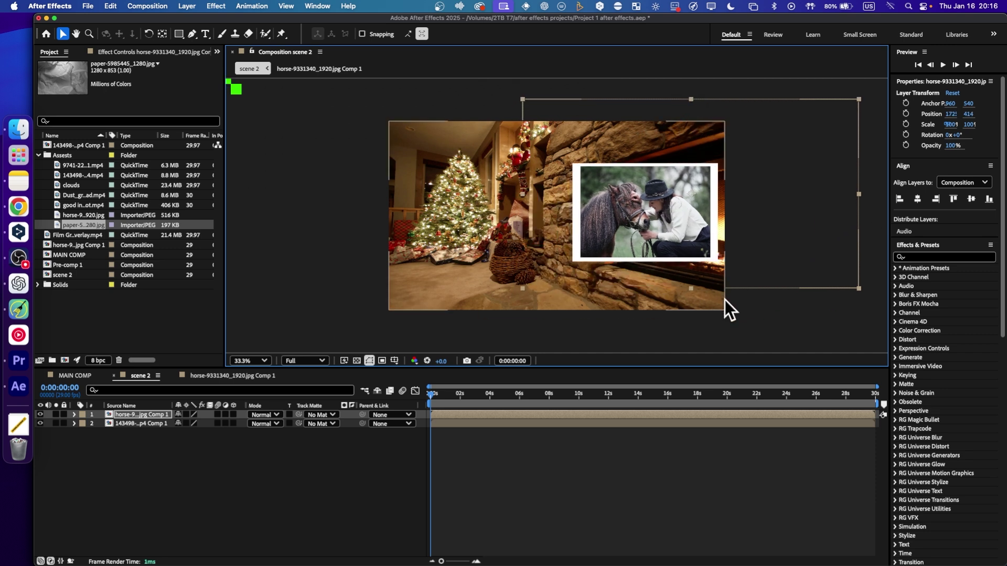
{"action": "key", "text": "r"}
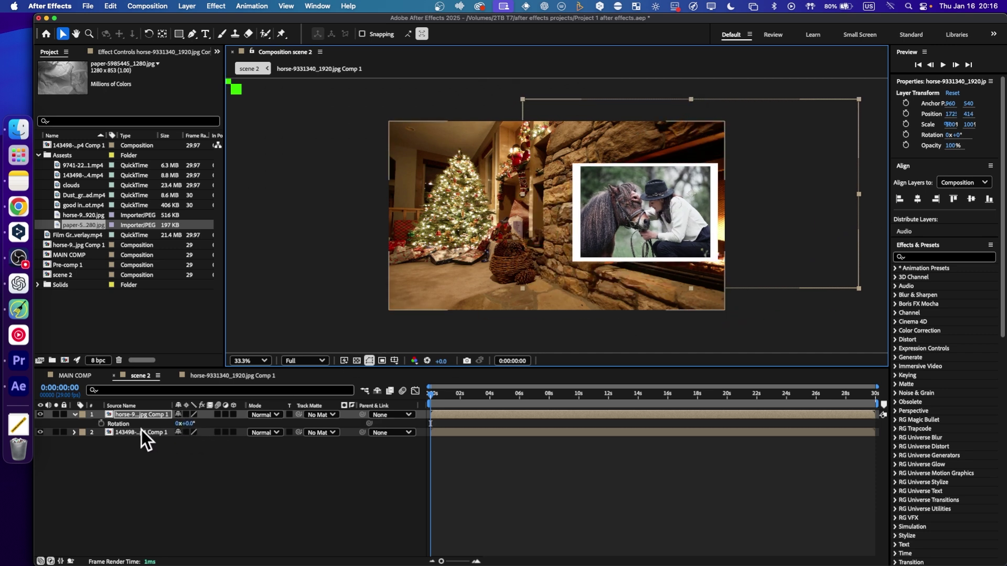
{"action": "left_click_drag", "start_coordinate": [184, 424], "coordinate": [213, 422]}
{"action": "left_click_drag", "start_coordinate": [679, 211], "coordinate": [672, 223]}
{"action": "key", "text": "super+z"}
{"action": "key", "text": "super+z"}
{"action": "key", "text": "super+z"}
{"action": "key", "text": "super+z"}
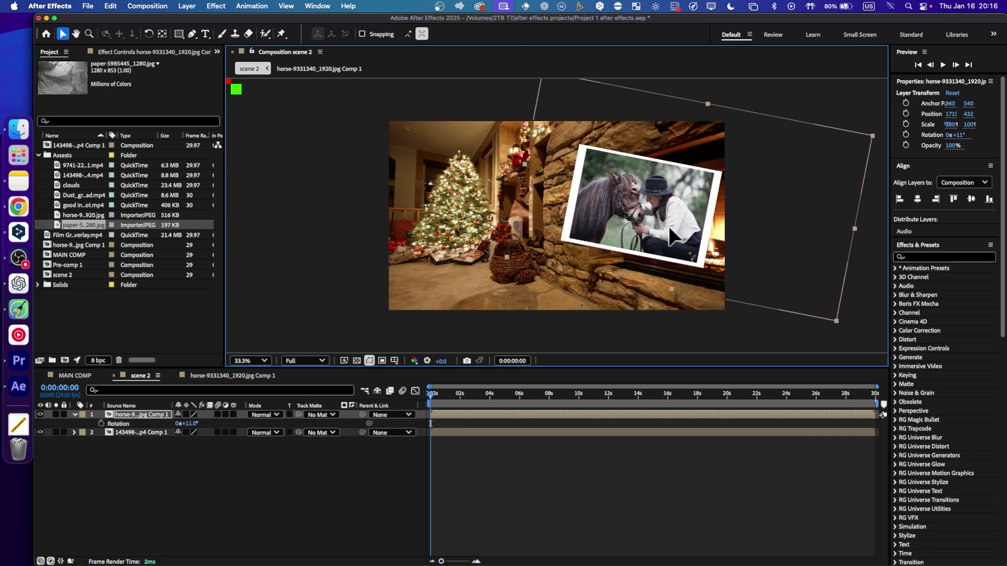
Scale the framed photo to 82% and nudge it left
{"action": "key", "text": "s"}
{"action": "mouse_move", "coordinate": [184, 424]}
{"action": "left_mouse_down"}
{"action": "mouse_move", "coordinate": [170, 426]}
{"action": "mouse_move", "coordinate": [181, 426]}
{"action": "left_mouse_up"}
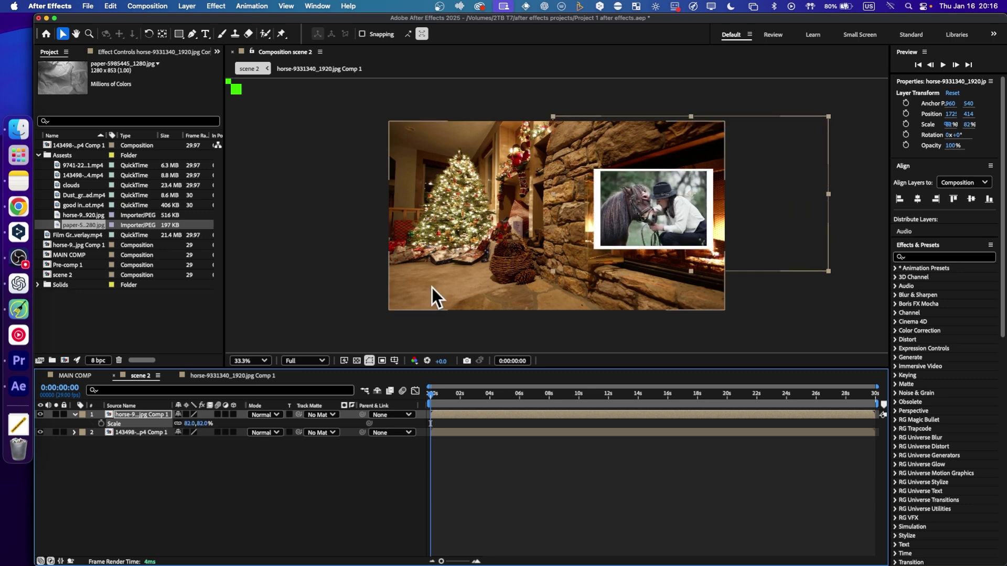
{"action": "left_click_drag", "start_coordinate": [637, 227], "coordinate": [619, 234]}
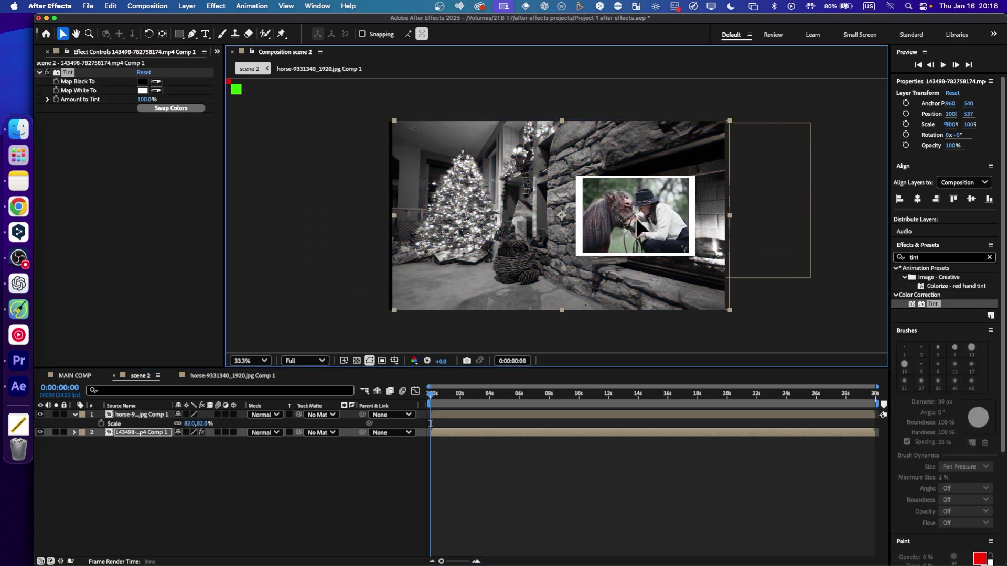
Add a new adjustment layer to scene 2, replacing a first attempt
{"action": "left_click", "coordinate": [191, 466]}
{"action": "right_click", "coordinate": [191, 467]}
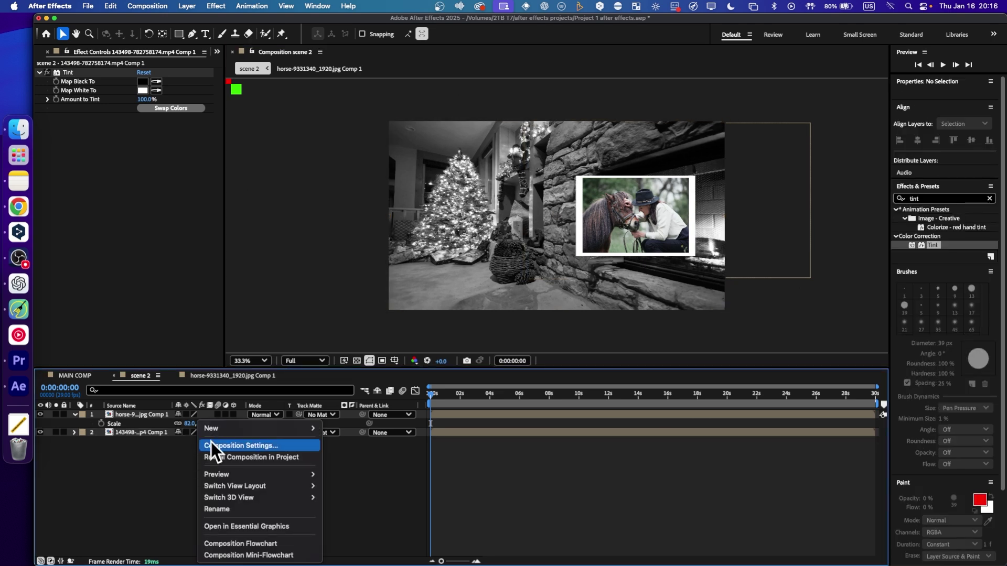
{"action": "mouse_move", "coordinate": [262, 429]}
{"action": "left_click", "coordinate": [380, 511]}
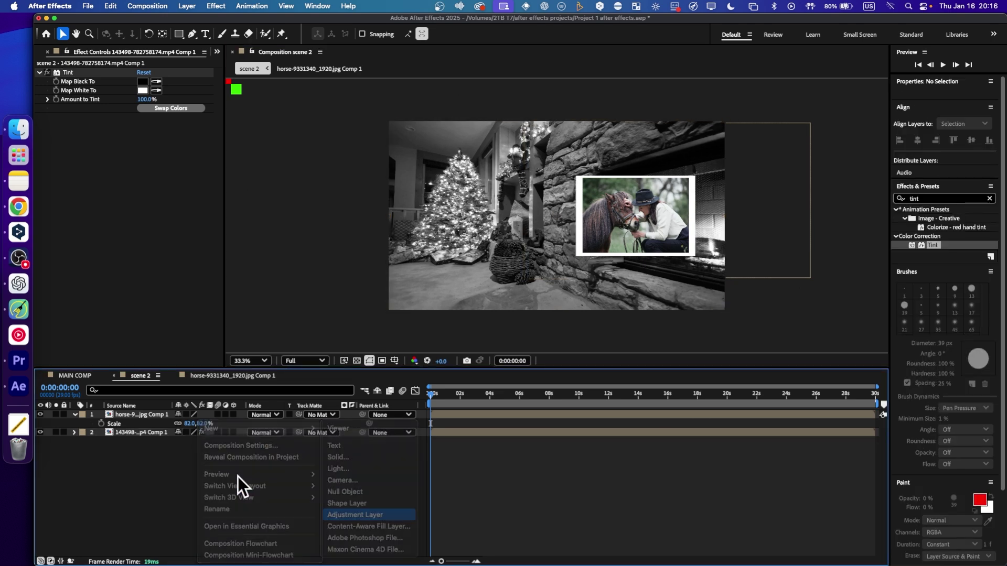
{"action": "key", "text": "Delete"}
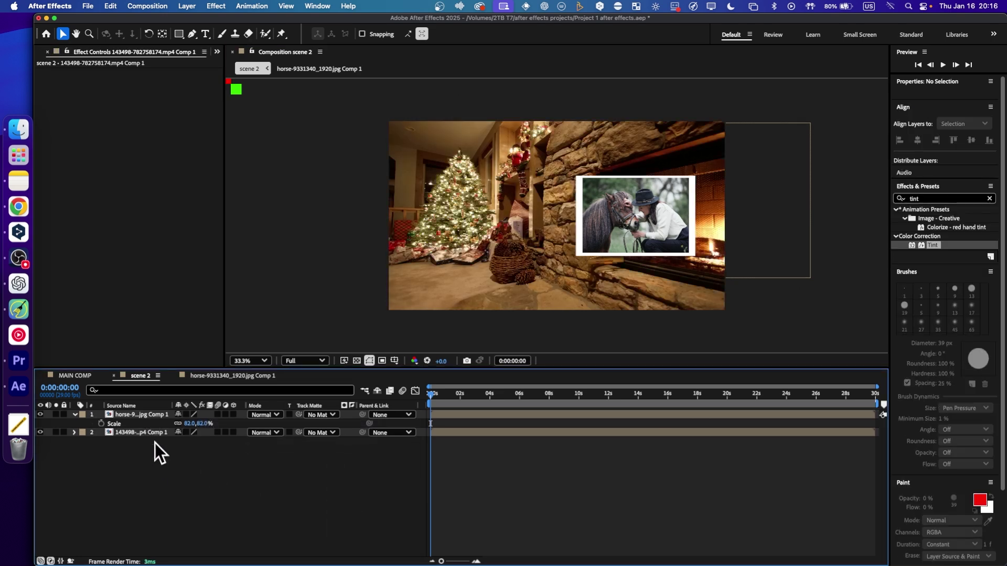
{"action": "right_click", "coordinate": [173, 448]}
{"action": "mouse_move", "coordinate": [200, 433]}
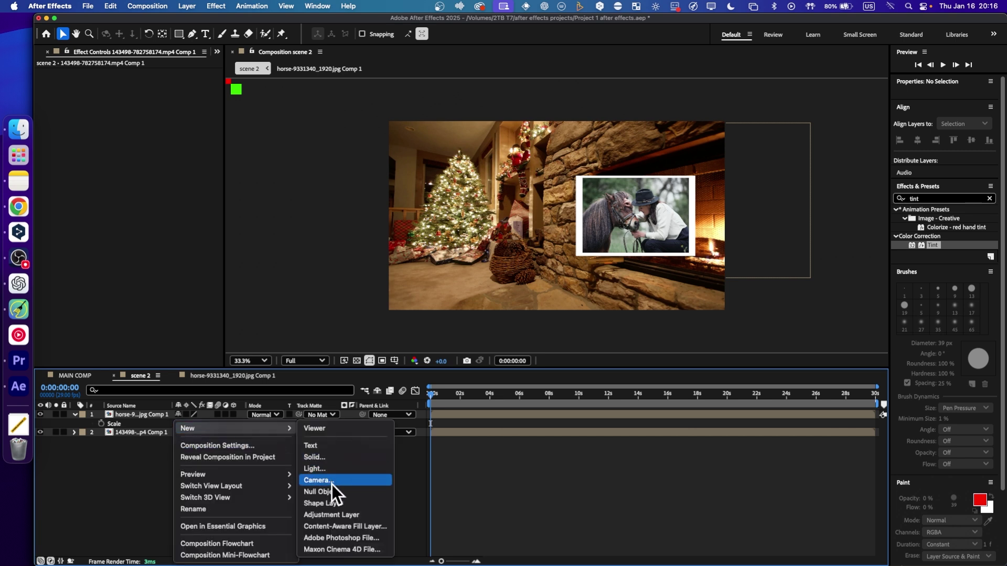
{"action": "left_click", "coordinate": [334, 512]}
Apply the Tint effect to the adjustment layer and preview the black-and-white scene
{"action": "left_click_drag", "start_coordinate": [931, 304], "coordinate": [149, 416]}
{"action": "left_click_drag", "start_coordinate": [932, 305], "coordinate": [137, 411]}
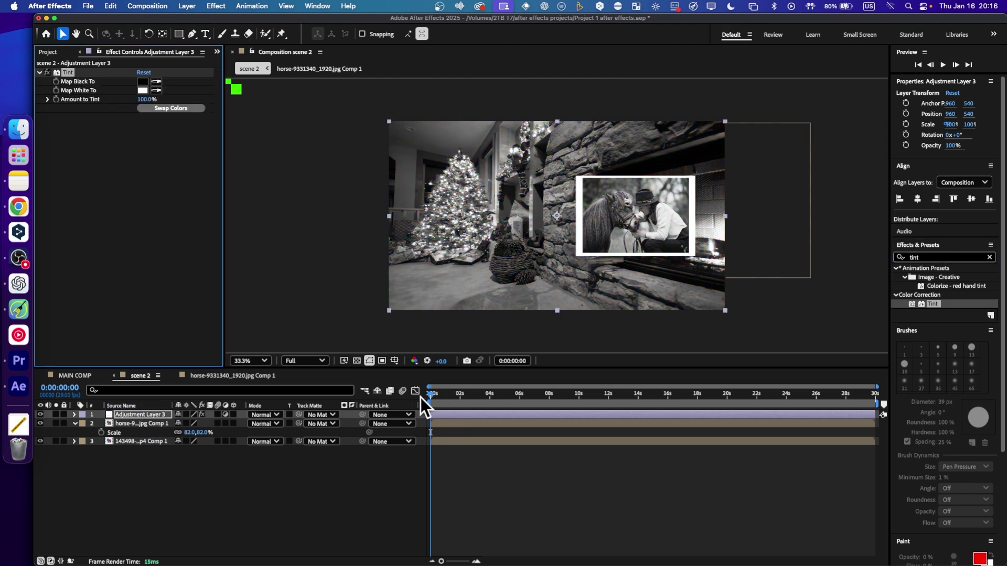
{"action": "left_click_drag", "start_coordinate": [503, 391], "coordinate": [386, 398]}
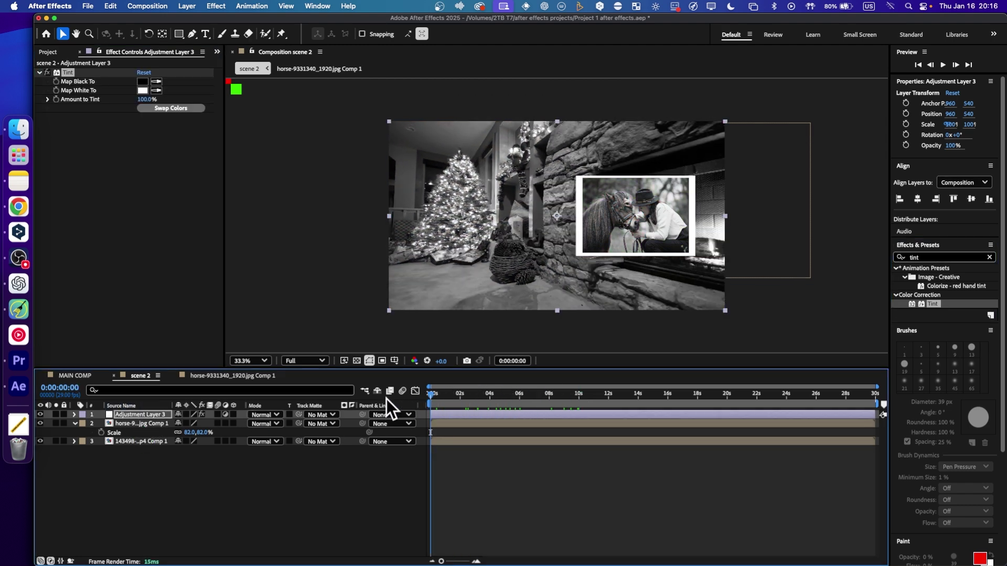
Add Camera 1 with default settings, dismissing the 2D layers warning
{"action": "right_click", "coordinate": [149, 463]}
{"action": "mouse_move", "coordinate": [179, 429]}
{"action": "left_click", "coordinate": [299, 483]}
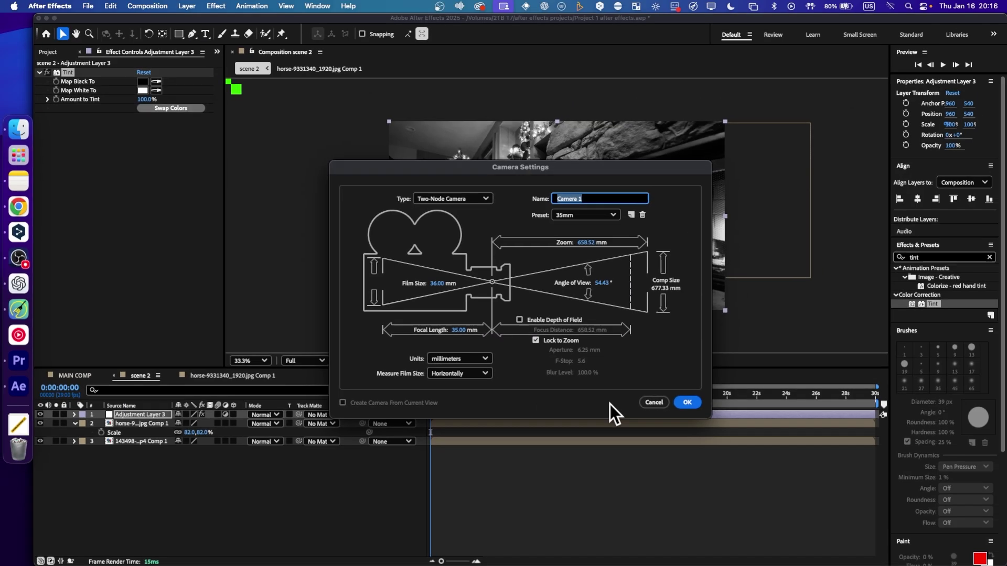
{"action": "left_click", "coordinate": [686, 402]}
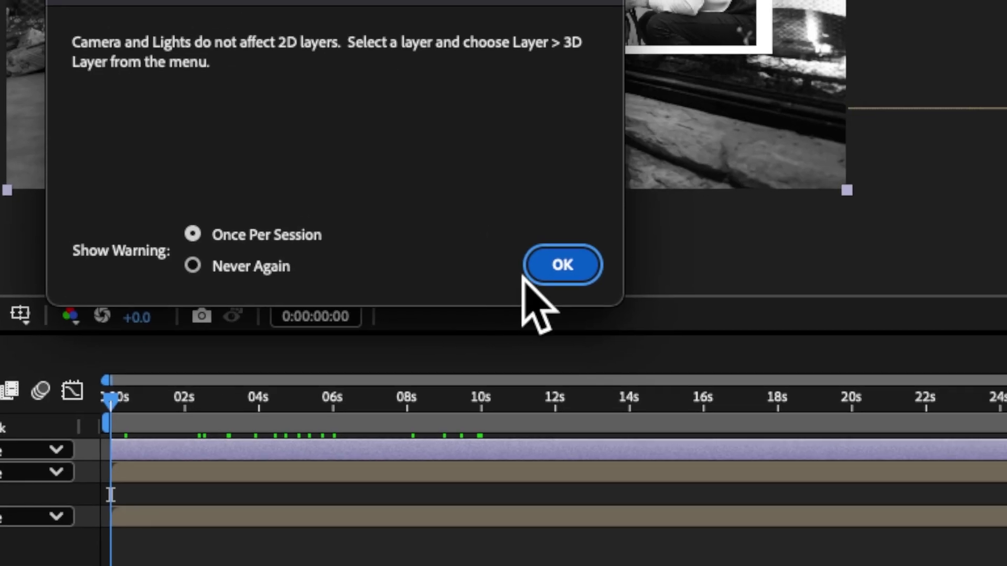
{"action": "left_click", "coordinate": [610, 341]}
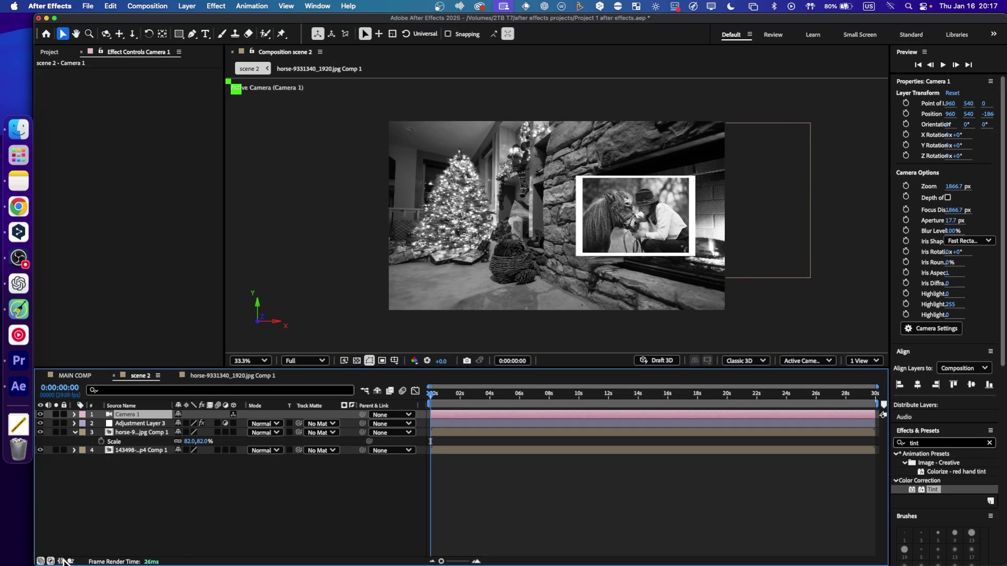
Hide the extra timeline columns and make the horse photo and fireplace video layers 3D
{"action": "left_click", "coordinate": [34, 565]}
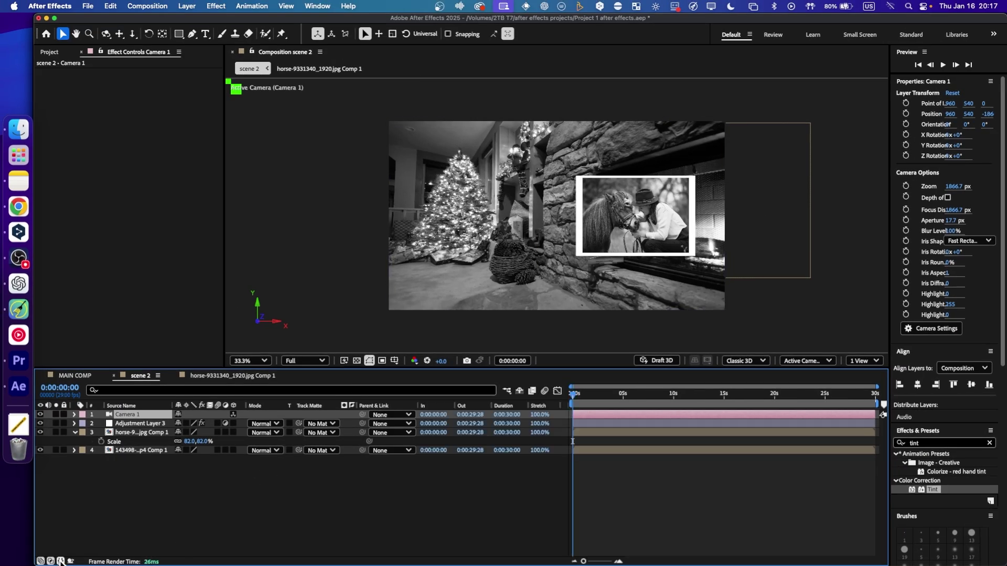
{"action": "left_click", "coordinate": [60, 561]}
{"action": "left_click", "coordinate": [51, 561]}
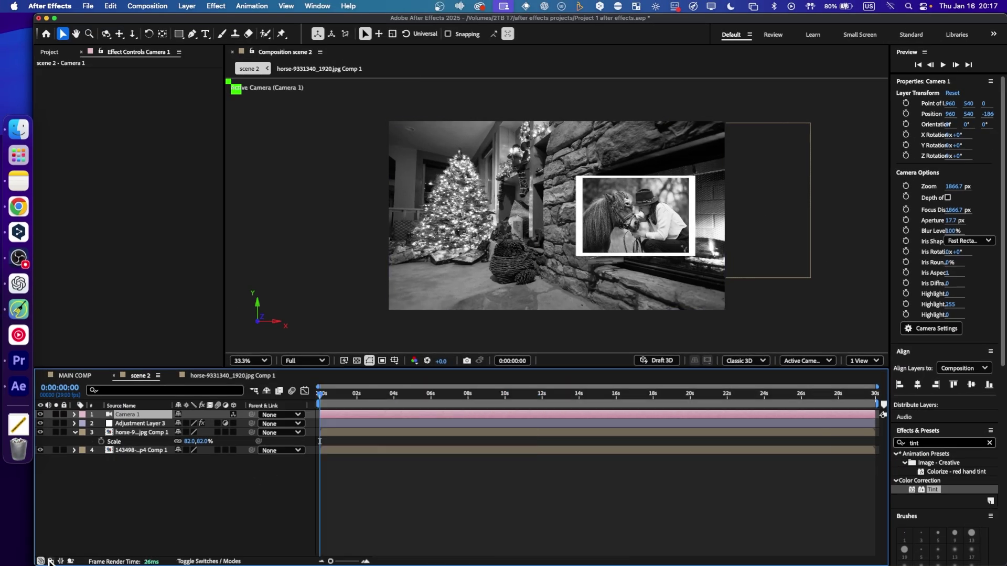
{"action": "left_click", "coordinate": [234, 432]}
{"action": "left_click", "coordinate": [235, 494]}
{"action": "left_click", "coordinate": [74, 432]}
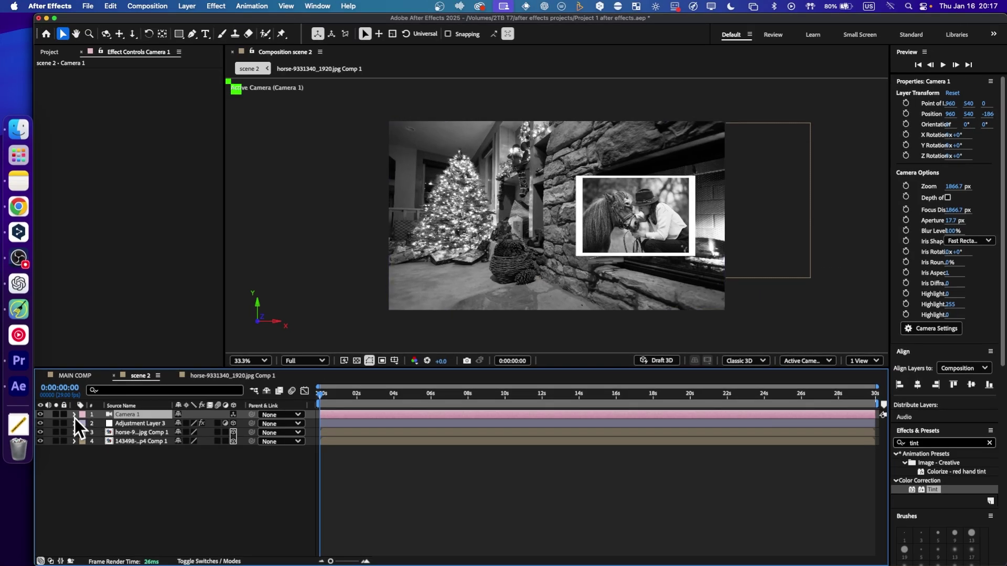
Expand Camera 1 to show its Transform properties
{"action": "left_click", "coordinate": [185, 235]}
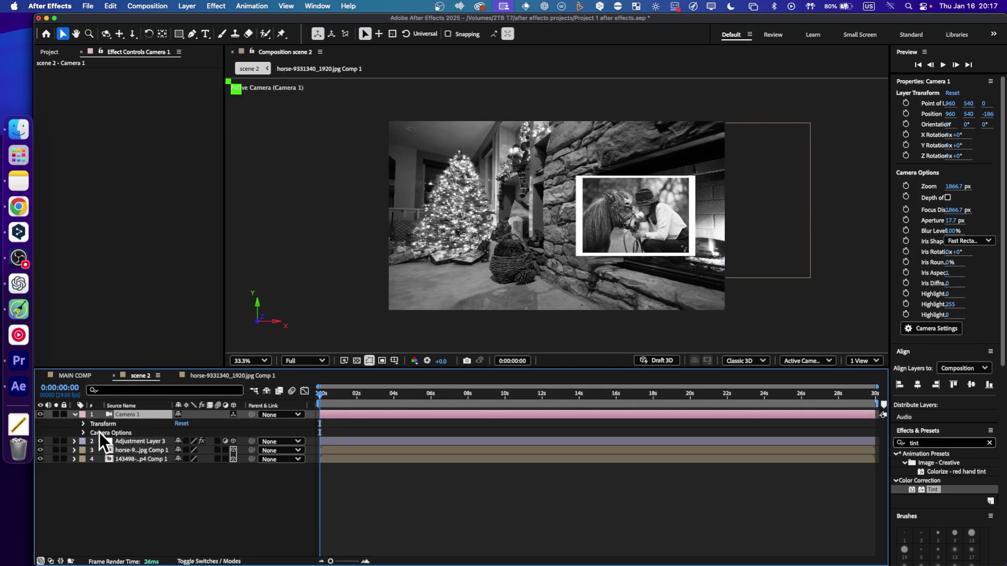
{"action": "left_click", "coordinate": [84, 424]}
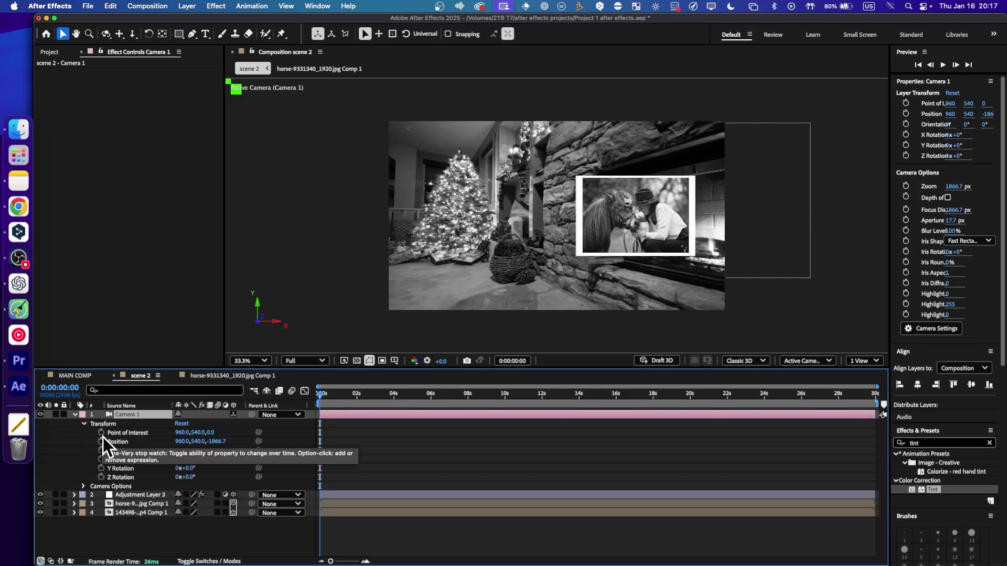
{"action": "left_click", "coordinate": [81, 414]}
{"action": "left_click", "coordinate": [243, 536]}
Add Null 5 as a 3D null object and parent Camera 1 to it
{"action": "right_click", "coordinate": [267, 493]}
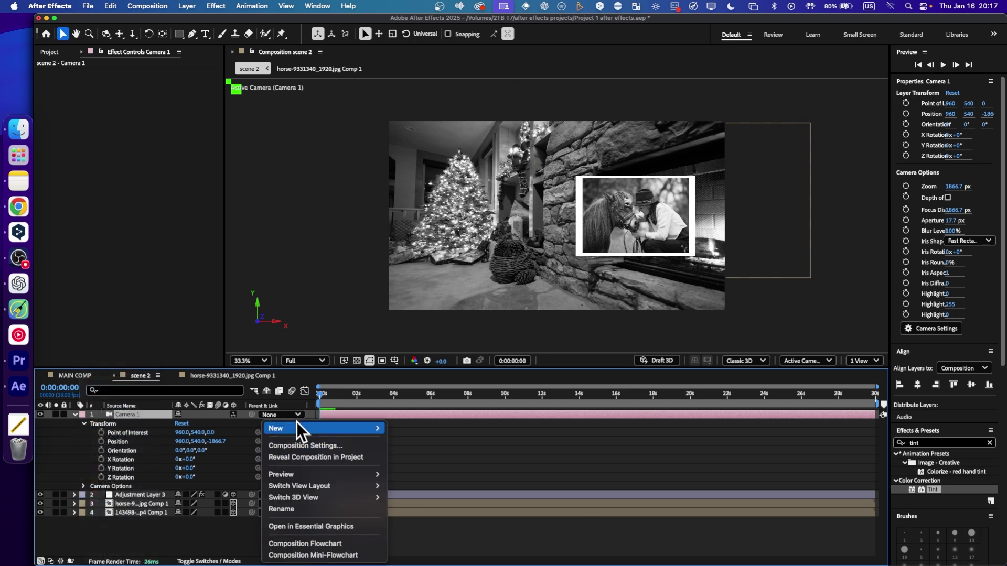
{"action": "mouse_move", "coordinate": [378, 423]}
{"action": "left_click", "coordinate": [414, 493]}
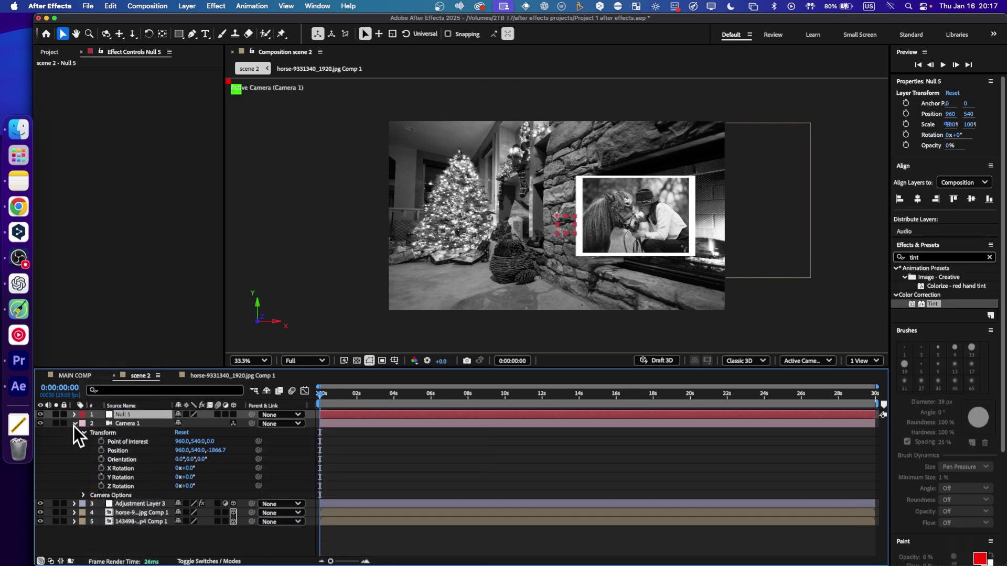
{"action": "left_click", "coordinate": [84, 432]}
{"action": "left_click", "coordinate": [234, 414]}
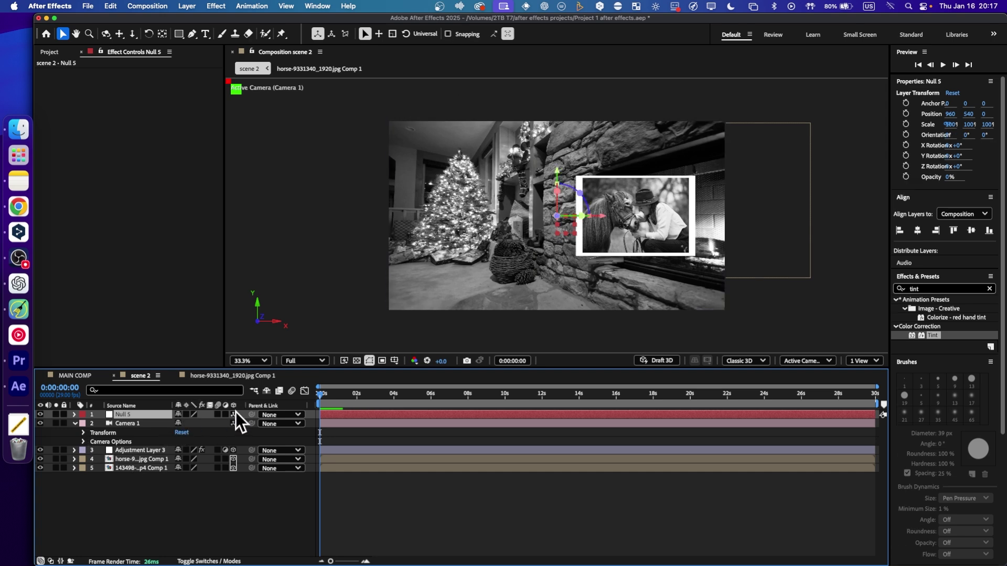
{"action": "left_click_drag", "start_coordinate": [252, 424], "coordinate": [151, 416]}
Shift the horse photo to about 1635, 471 and deselect all layers
{"action": "left_click", "coordinate": [155, 455]}
{"action": "mouse_move", "coordinate": [629, 281]}
{"action": "left_mouse_down"}
{"action": "mouse_move", "coordinate": [633, 294]}
{"action": "mouse_move", "coordinate": [632, 285]}
{"action": "left_mouse_up"}
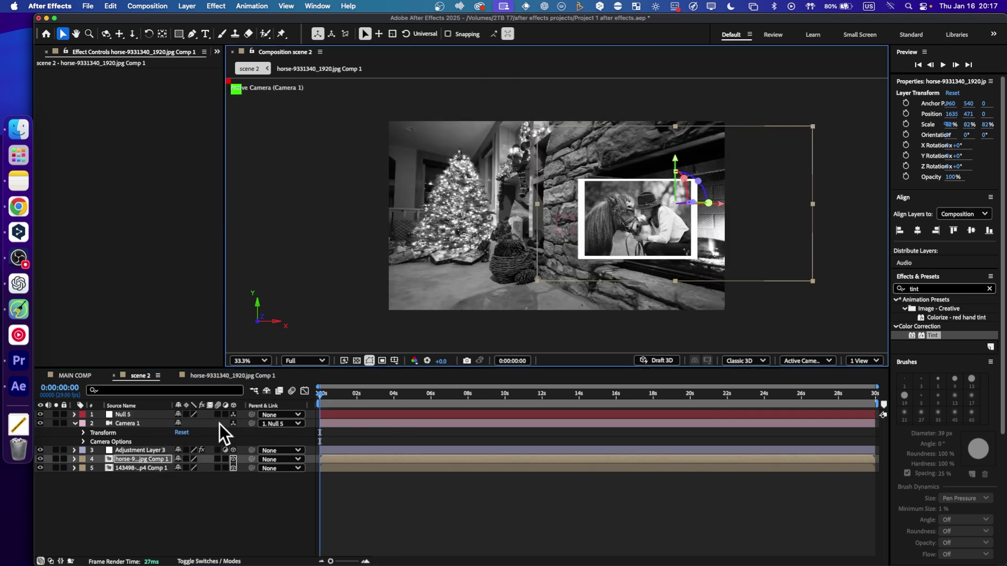
{"action": "key", "text": "super+shift+a"}
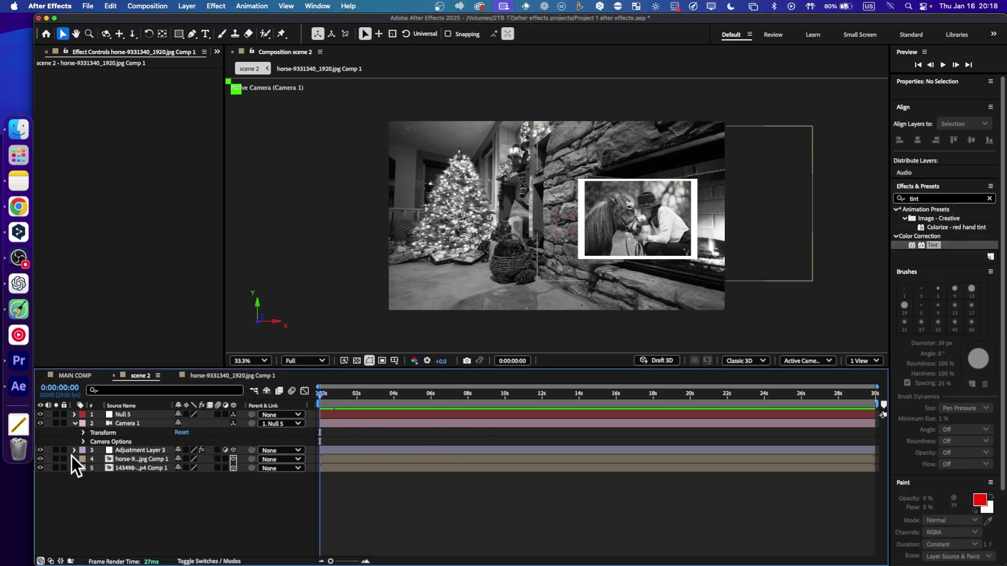
Show the horse photo's Position and test moving it out of and back into frame
{"action": "left_click", "coordinate": [74, 424]}
{"action": "left_click", "coordinate": [74, 442]}
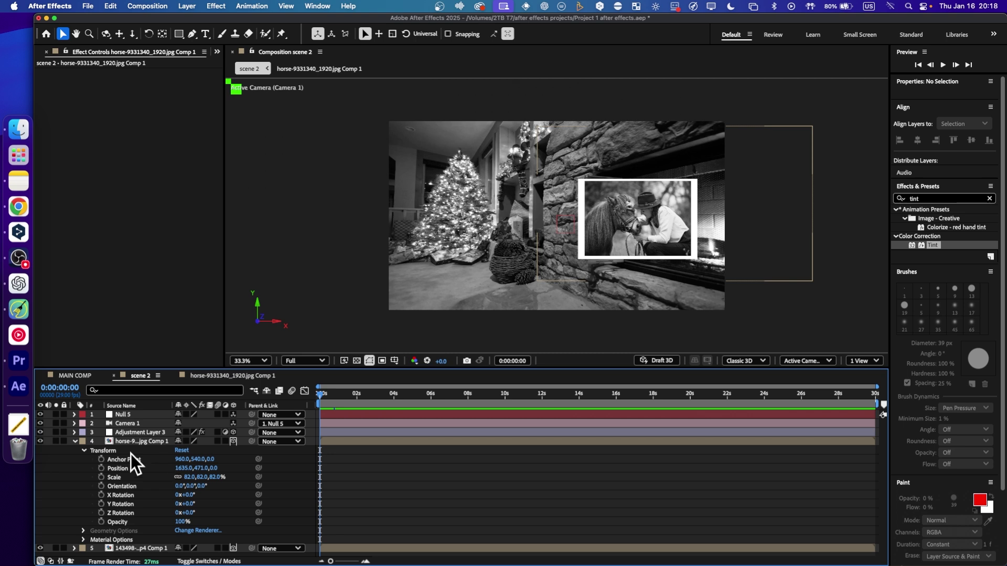
{"action": "left_click", "coordinate": [74, 442]}
{"action": "left_click", "coordinate": [125, 443]}
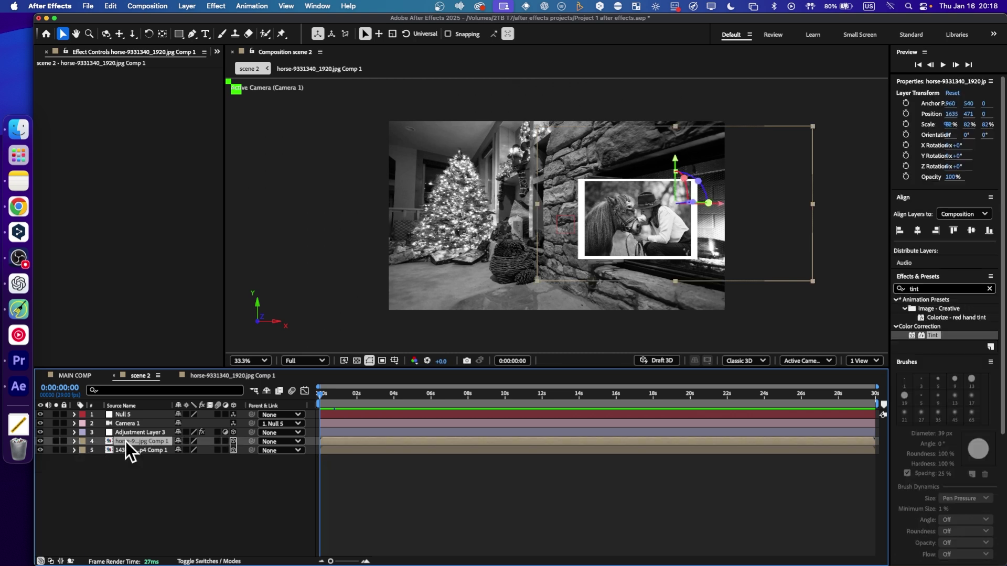
{"action": "key", "text": "p"}
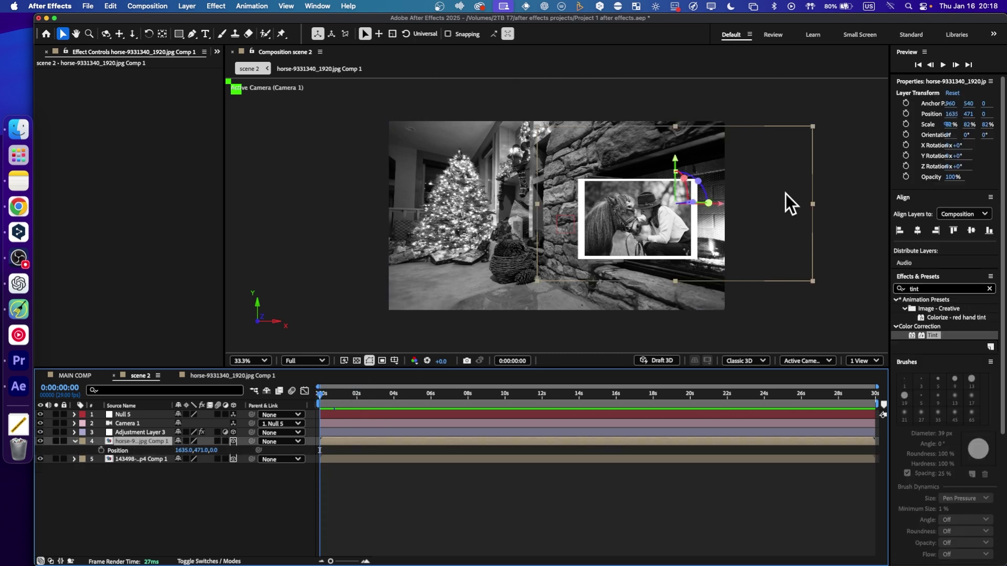
{"action": "left_click_drag", "start_coordinate": [627, 251], "coordinate": [798, 244]}
{"action": "left_click", "coordinate": [400, 394]}
{"action": "left_click_drag", "start_coordinate": [401, 394], "coordinate": [303, 398]}
{"action": "left_click_drag", "start_coordinate": [851, 217], "coordinate": [681, 219]}
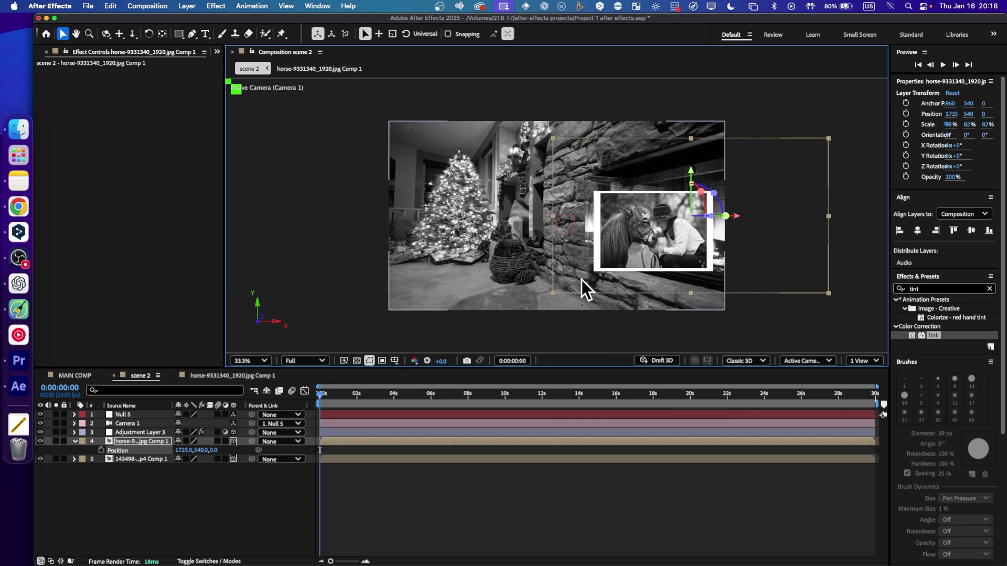
{"action": "left_click_drag", "start_coordinate": [581, 278], "coordinate": [583, 268]}
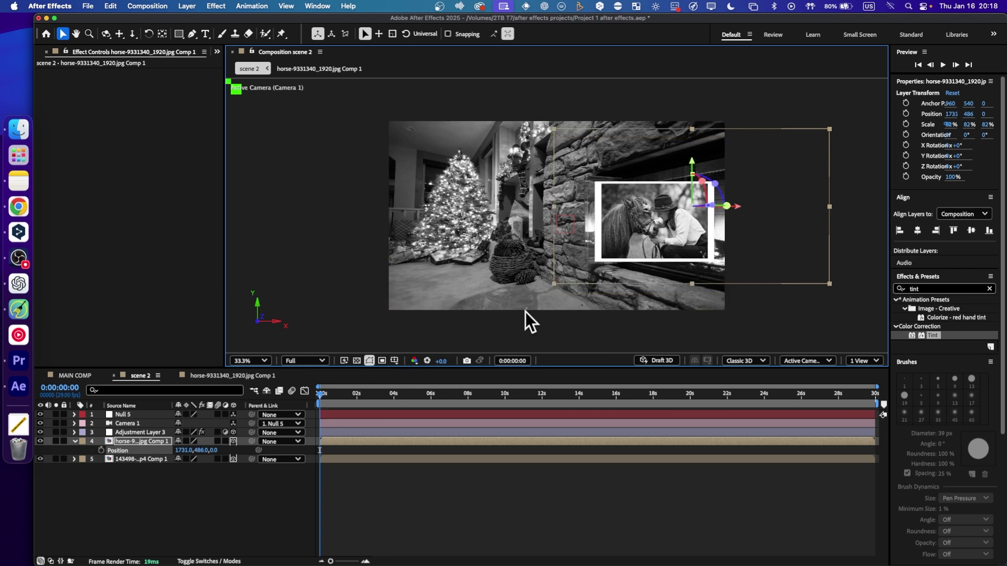
Move the anchor point onto the horse photo with Pan Behind and start Position keyframing
{"action": "left_click", "coordinate": [162, 34]}
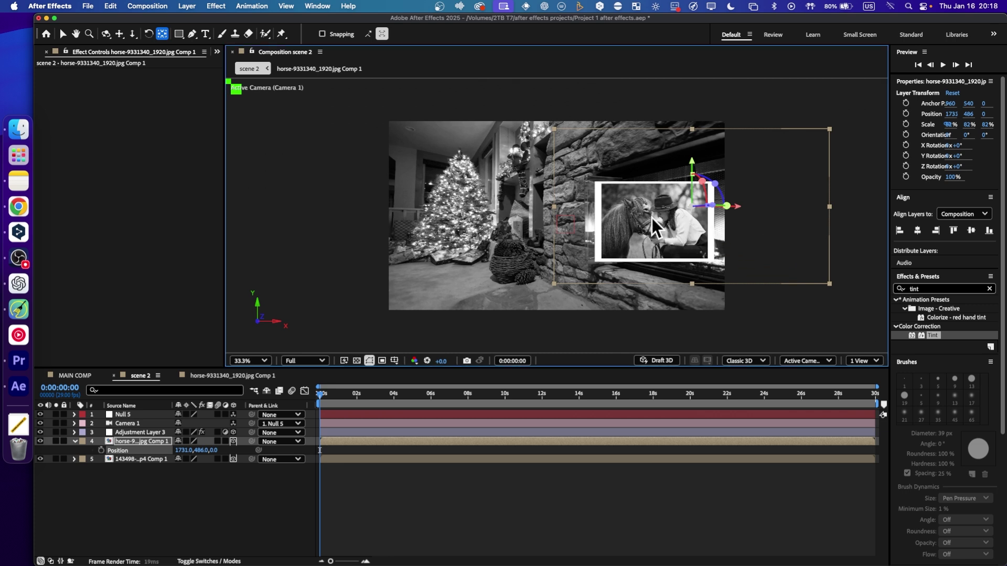
{"action": "left_click_drag", "start_coordinate": [573, 216], "coordinate": [637, 236]}
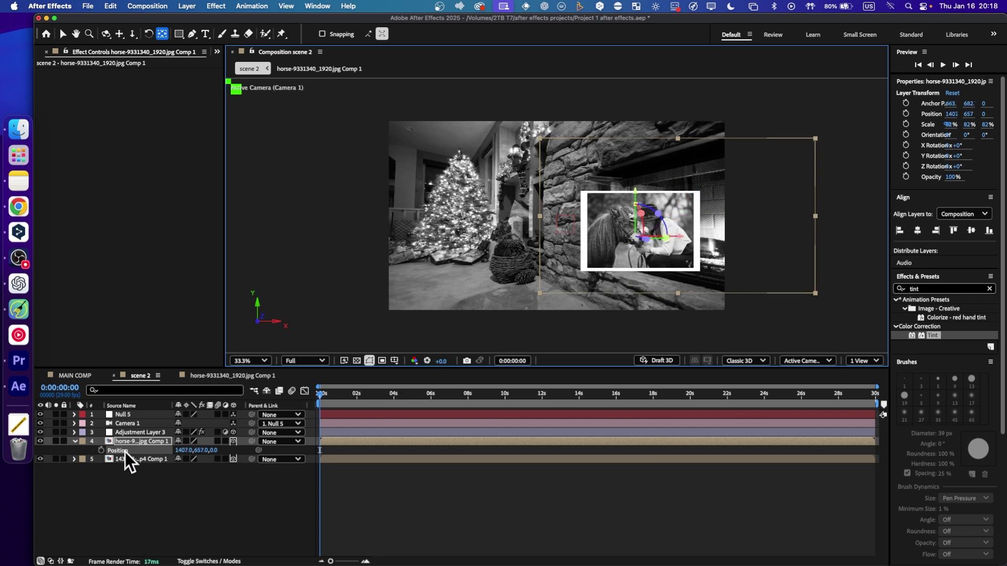
{"action": "left_click", "coordinate": [102, 451]}
{"action": "left_click_drag", "start_coordinate": [325, 396], "coordinate": [402, 396]}
{"action": "left_click_drag", "start_coordinate": [618, 260], "coordinate": [718, 244]}
{"action": "key", "text": "super+z"}
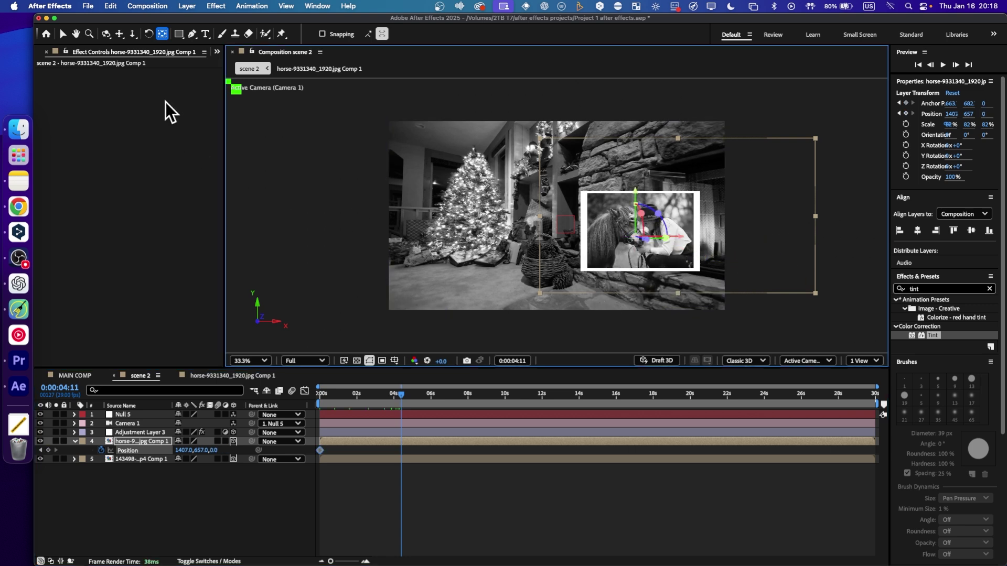
Set an off-screen-right Position keyframe, retime it so the photo slides in, and preview
{"action": "left_click", "coordinate": [63, 33]}
{"action": "left_click_drag", "start_coordinate": [746, 275], "coordinate": [882, 252]}
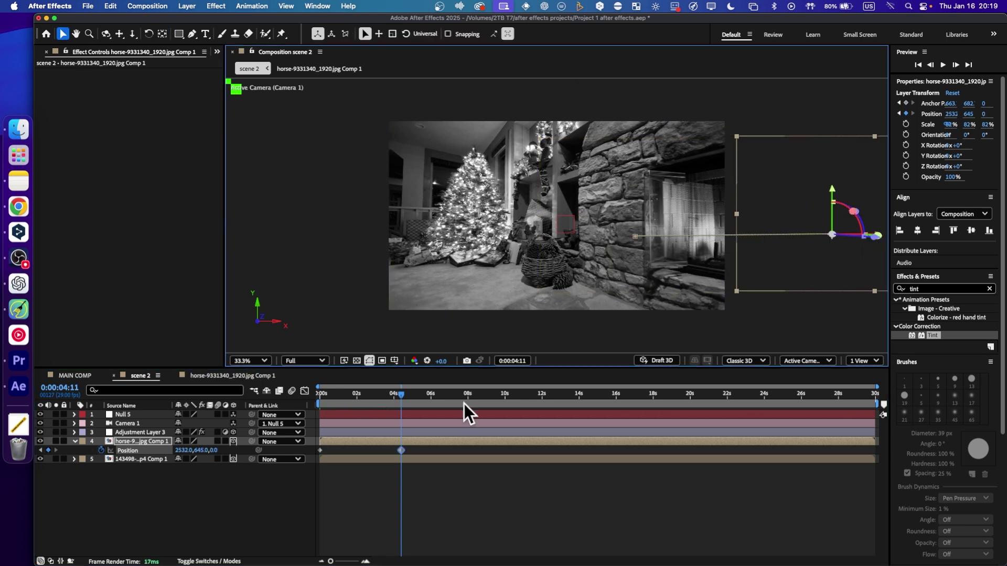
{"action": "left_click", "coordinate": [323, 452]}
{"action": "left_click_drag", "start_coordinate": [401, 450], "coordinate": [326, 452]}
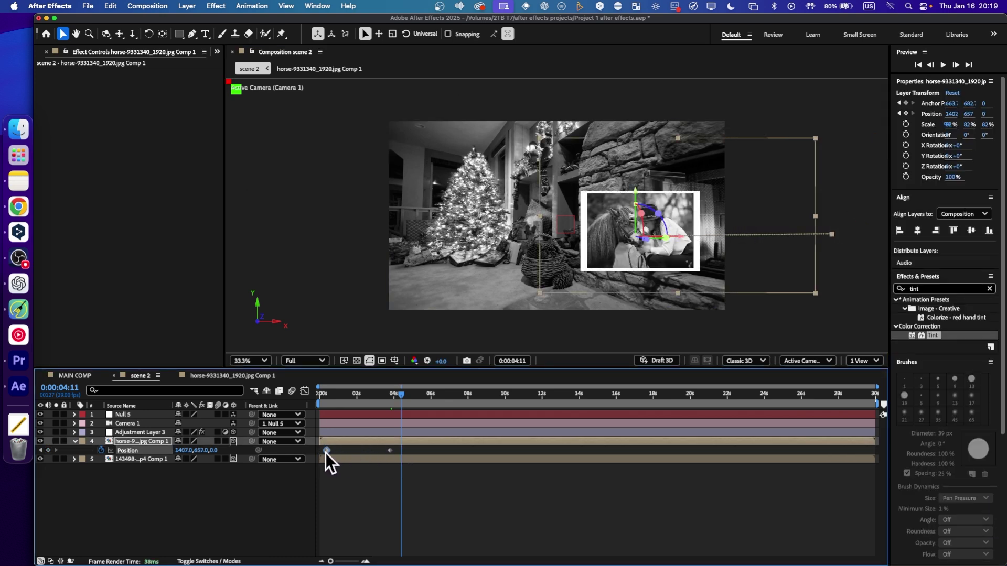
{"action": "left_click_drag", "start_coordinate": [366, 404], "coordinate": [329, 417]}
{"action": "left_click", "coordinate": [402, 452]}
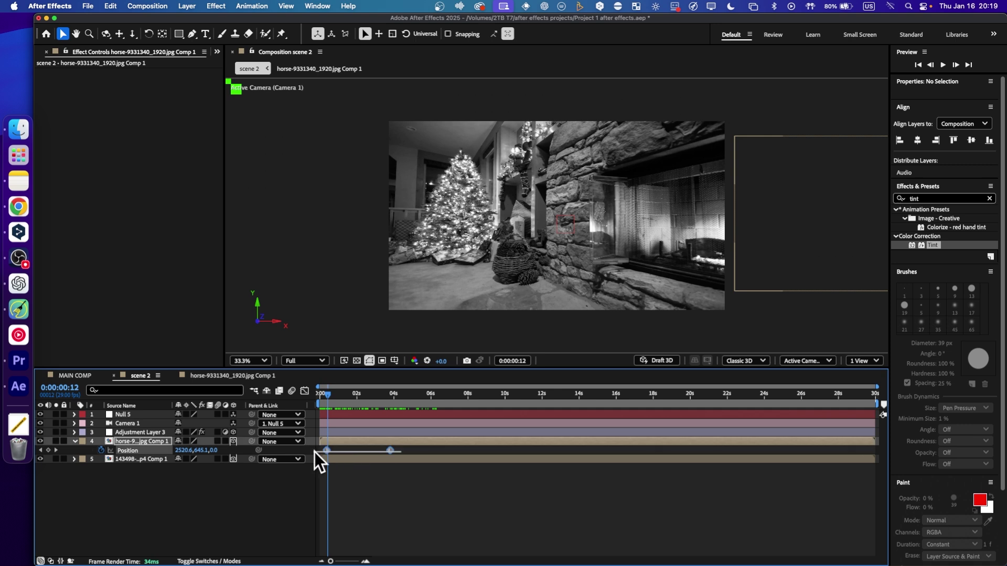
{"action": "left_click", "coordinate": [417, 440]}
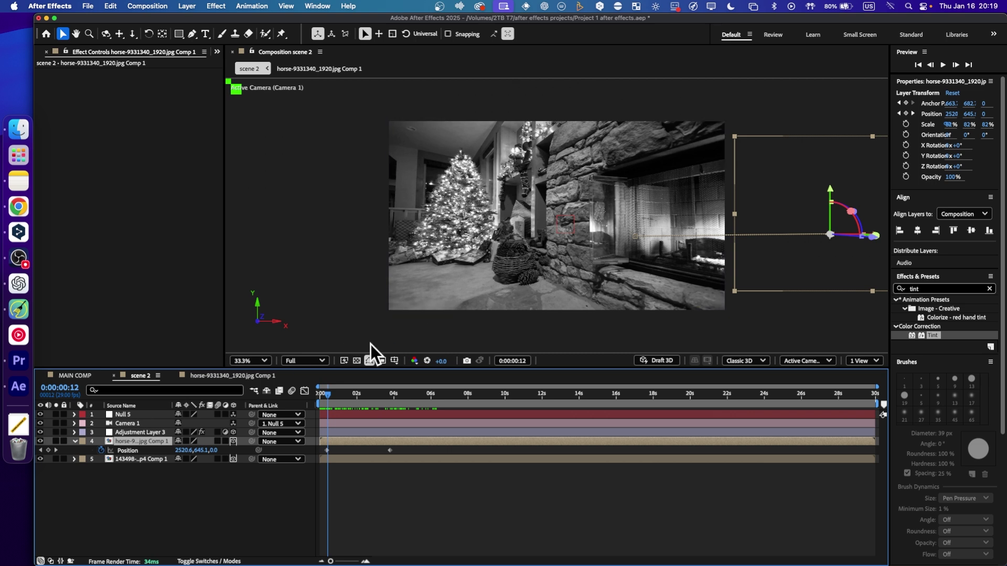
Shift Null 5's Position sideways to move the camera
{"action": "left_click", "coordinate": [160, 414]}
{"action": "key", "text": "p"}
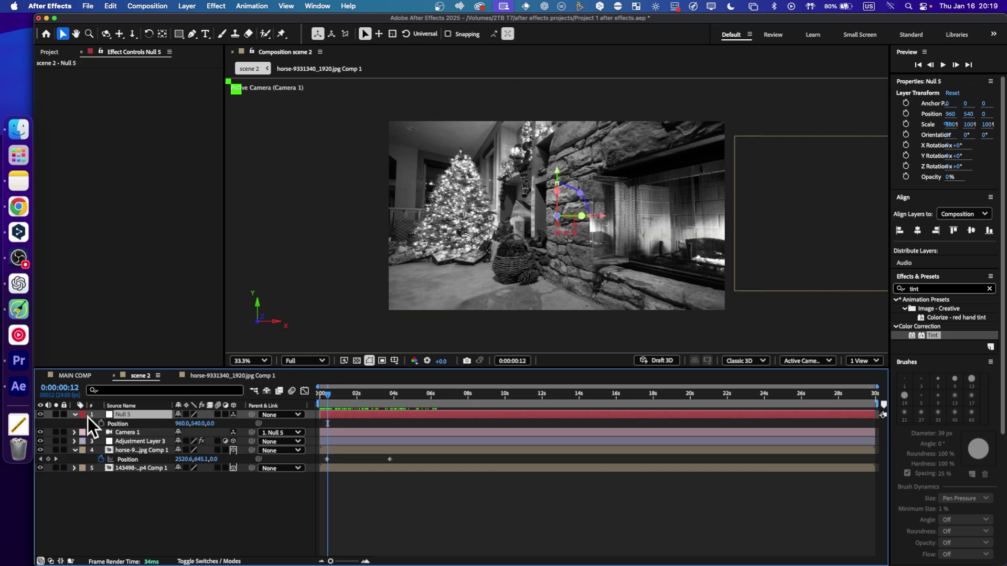
{"action": "left_click_drag", "start_coordinate": [183, 424], "coordinate": [332, 438]}
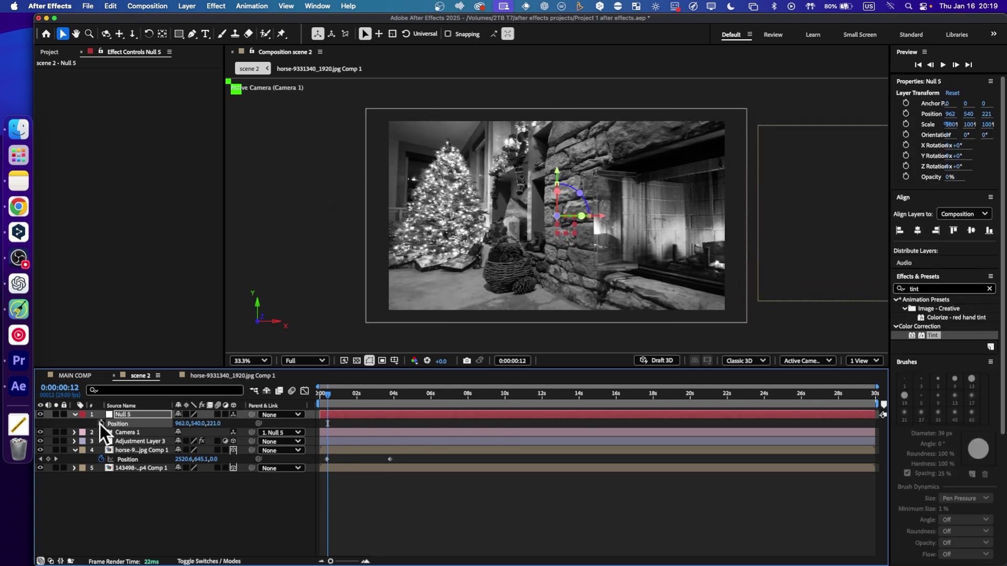
{"action": "key", "text": "super+z"}
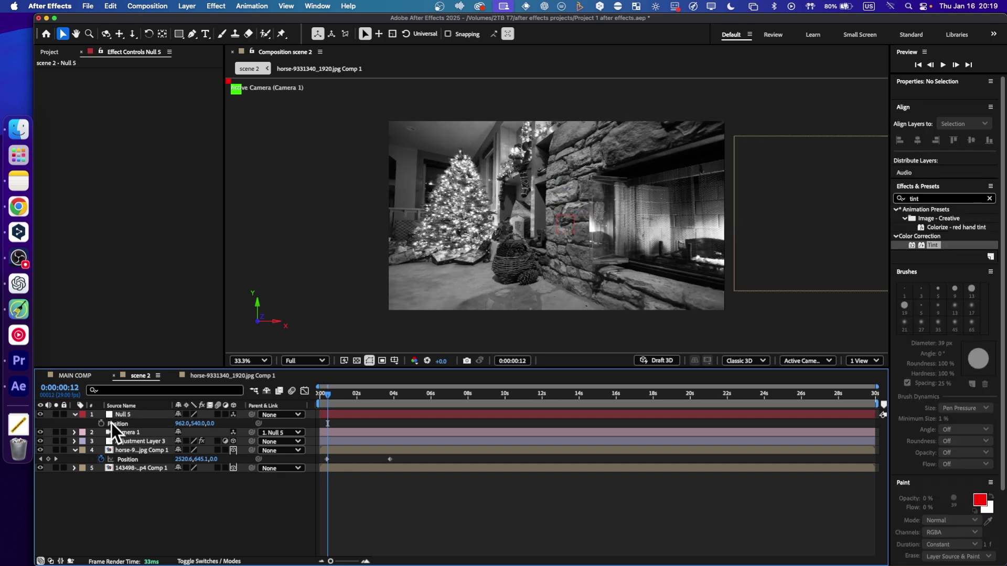
{"action": "key", "text": "super+shift+z"}
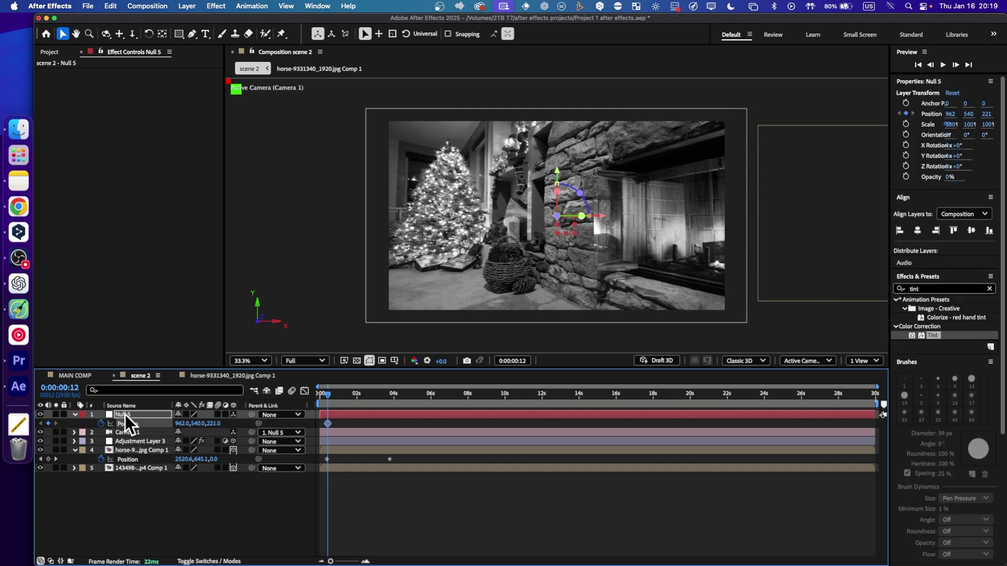
Keyframe Null 5's Z Rotation at 5° and push its Position depth to 247
{"action": "left_click", "coordinate": [75, 414]}
{"action": "left_click", "coordinate": [75, 414]}
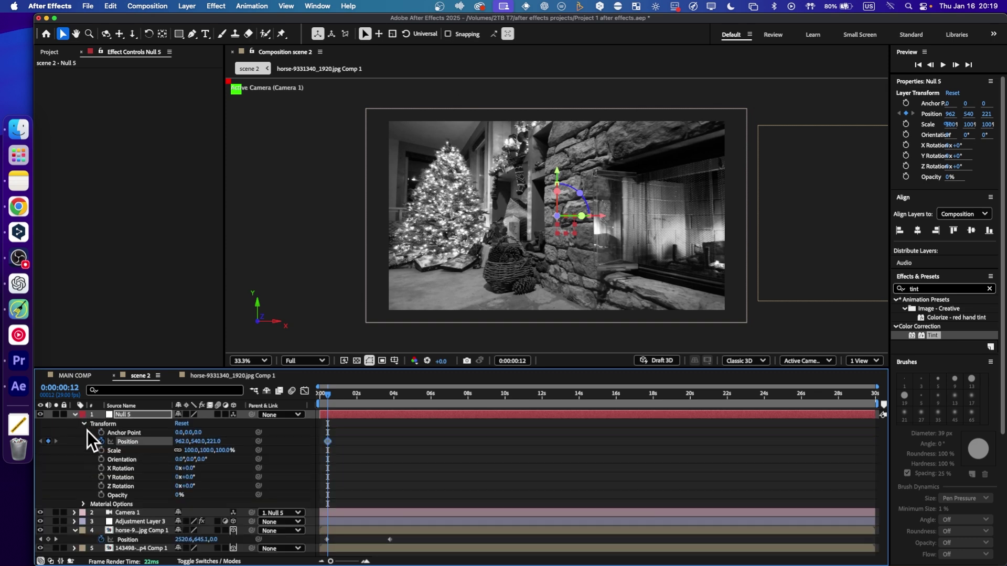
{"action": "left_click", "coordinate": [103, 484]}
{"action": "left_click_drag", "start_coordinate": [190, 487], "coordinate": [193, 485]}
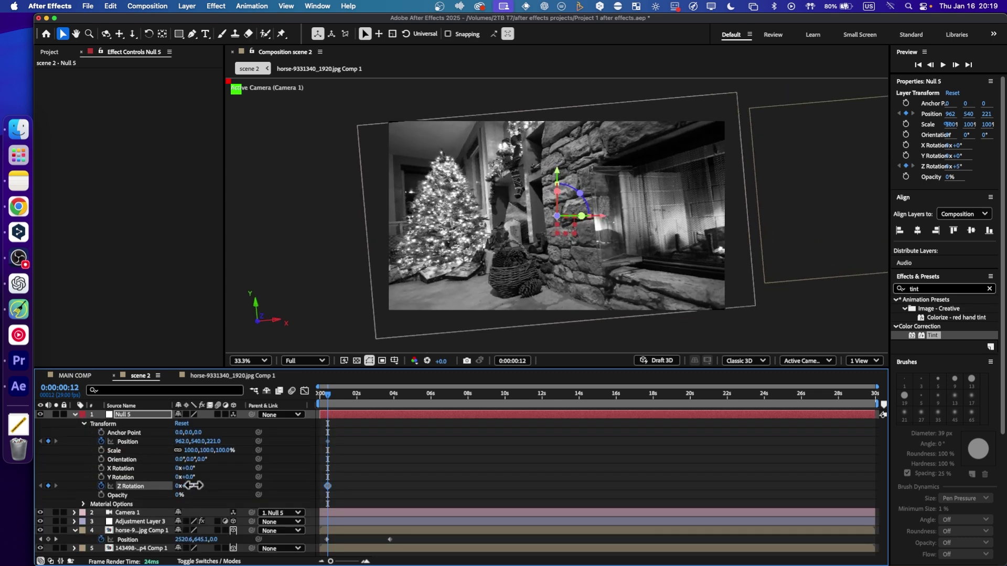
{"action": "left_click_drag", "start_coordinate": [213, 441], "coordinate": [260, 416]}
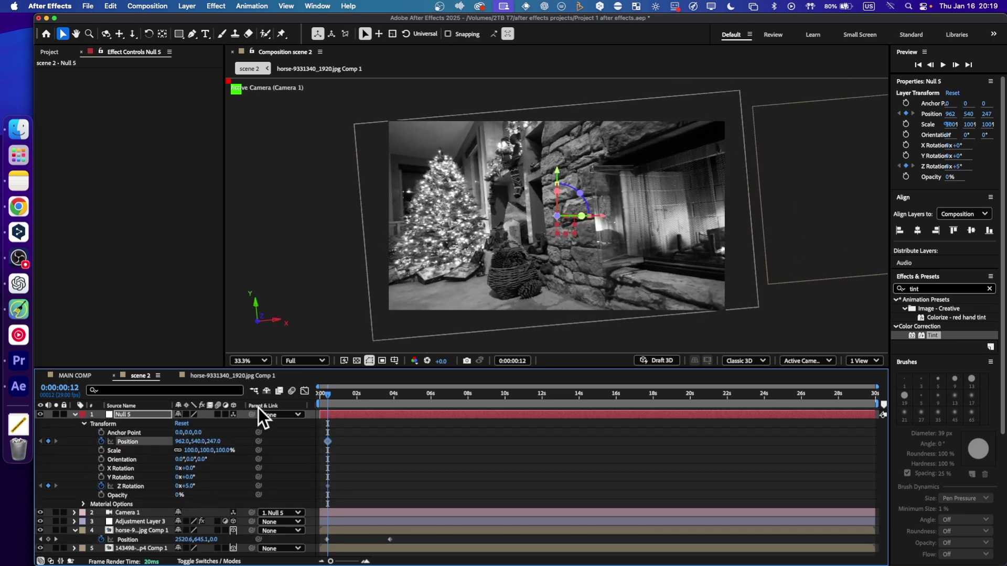
Stretch Adjustment Layer 3 taller to cover the tilt and check the photo at 3:23
{"action": "left_click", "coordinate": [378, 203]}
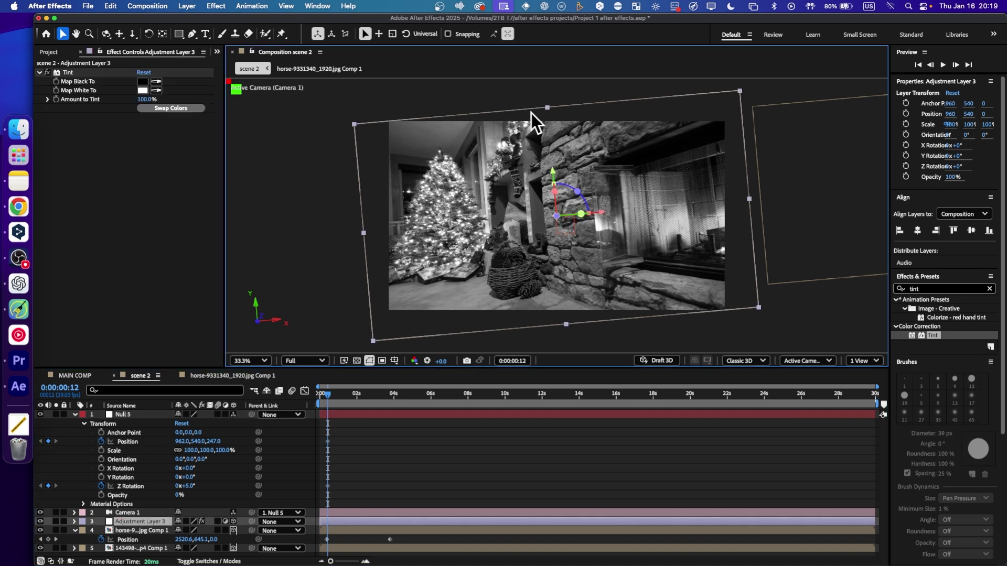
{"action": "left_click_drag", "start_coordinate": [548, 107], "coordinate": [546, 98]}
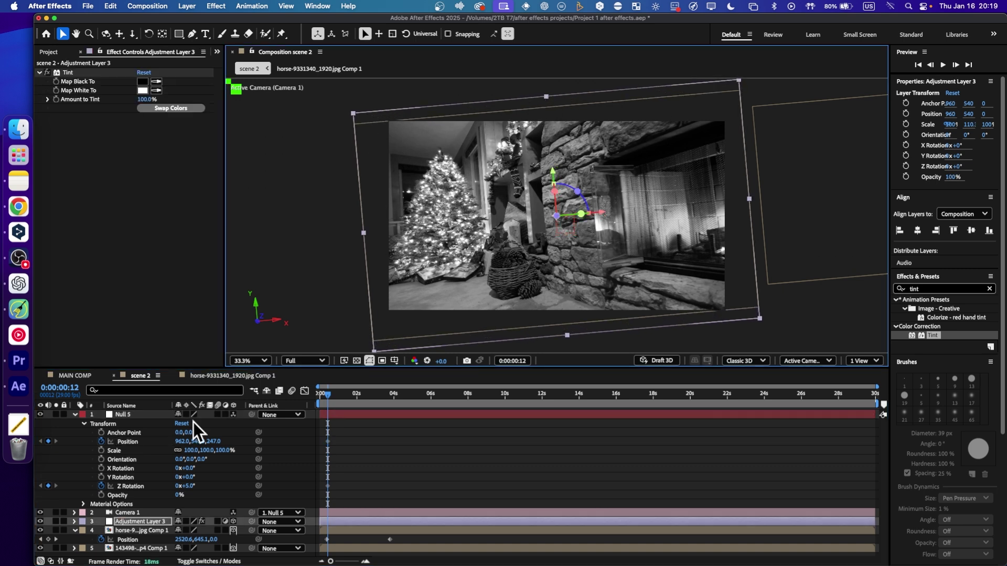
{"action": "left_click", "coordinate": [136, 530]}
{"action": "left_click", "coordinate": [366, 124]}
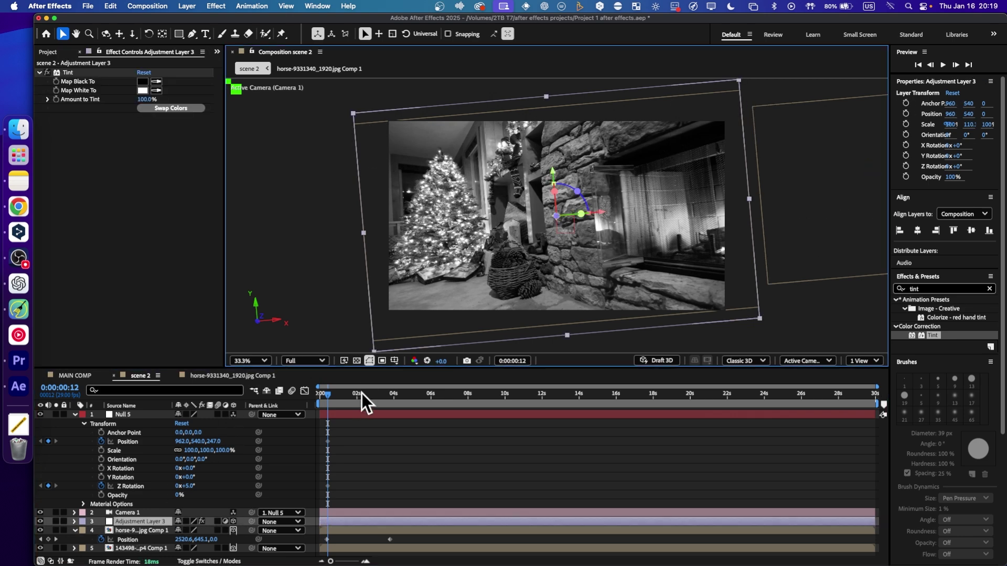
{"action": "left_click_drag", "start_coordinate": [332, 395], "coordinate": [392, 396]}
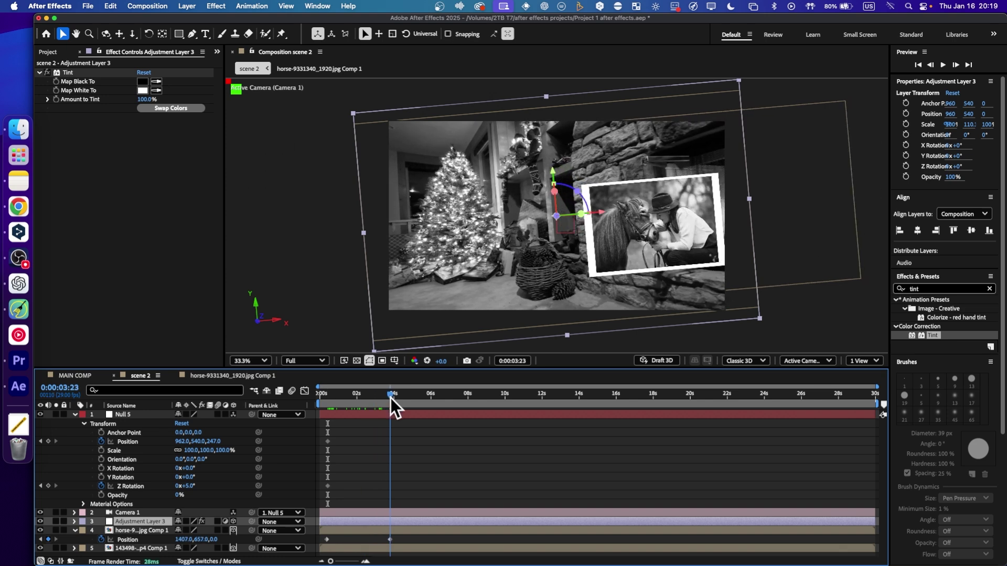
Reset Null 5's Position to 960,540,0 and Z Rotation to 0° at 0:00:03:23
{"action": "left_click", "coordinate": [127, 442]}
{"action": "right_click", "coordinate": [127, 445]}
{"action": "left_click", "coordinate": [159, 498]}
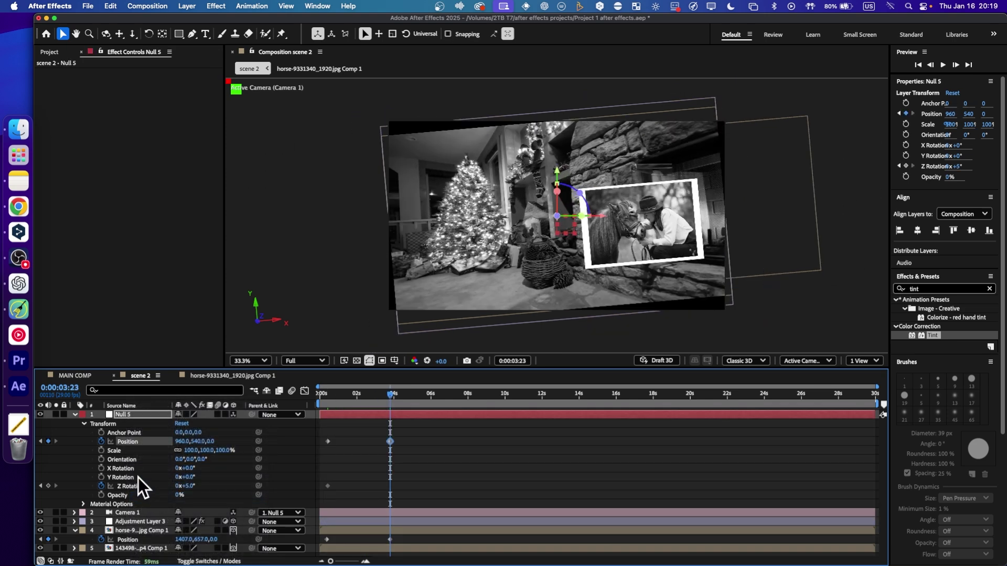
{"action": "right_click", "coordinate": [134, 486]}
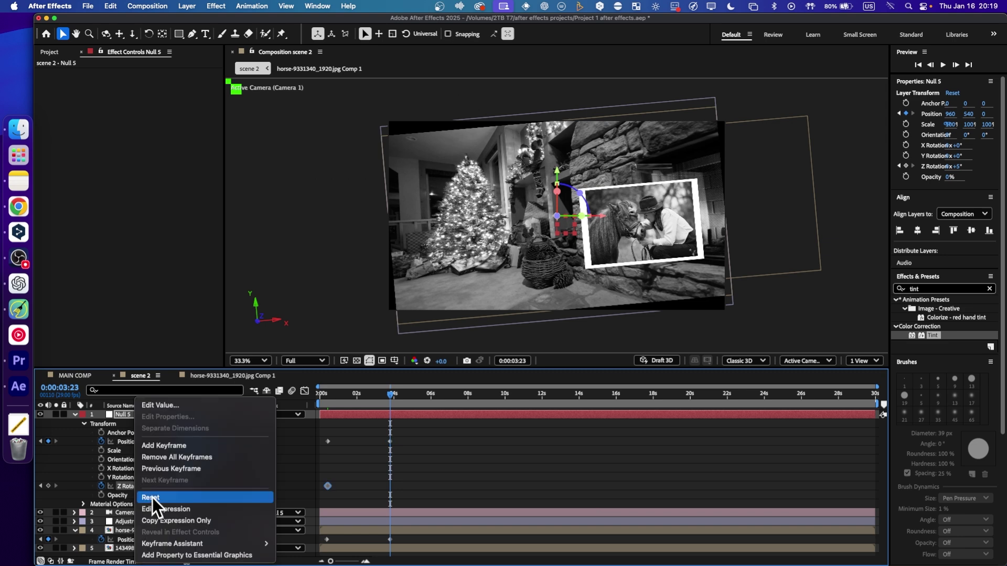
{"action": "left_click", "coordinate": [152, 498]}
{"action": "left_click_drag", "start_coordinate": [440, 401], "coordinate": [391, 432]}
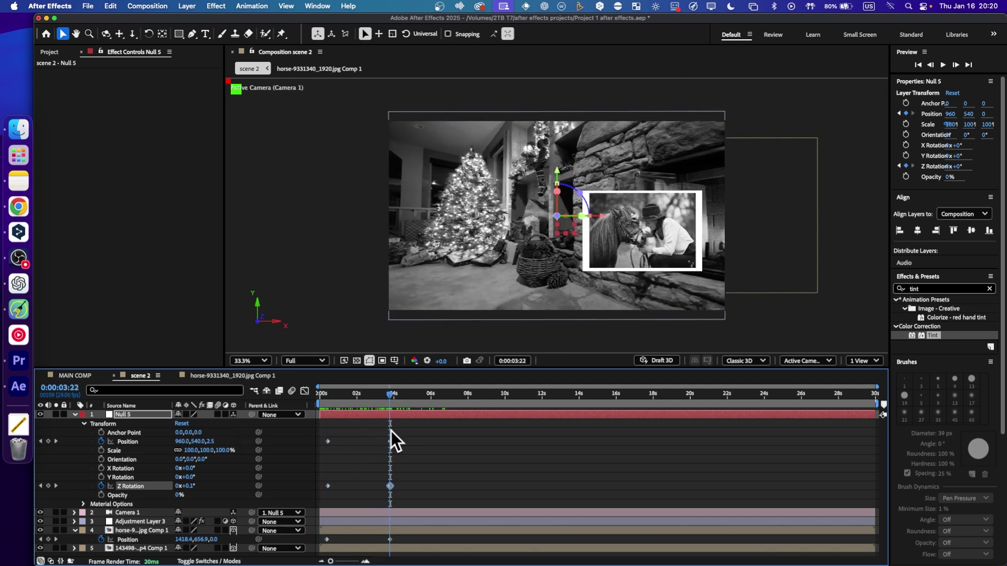
{"action": "left_click", "coordinate": [390, 539]}
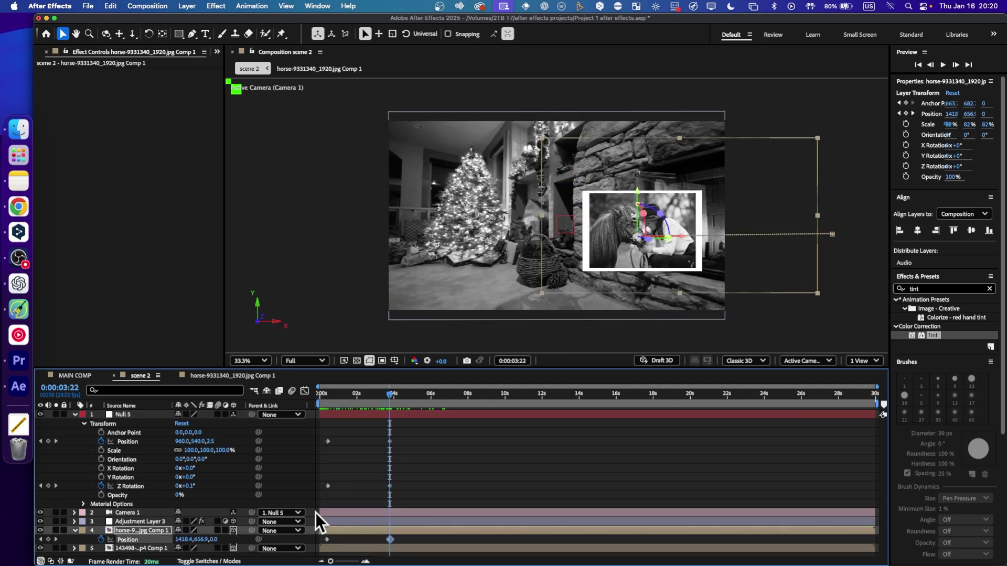
Tilt the horse photo to 17° and start keyframing its Z Rotation
{"action": "left_click", "coordinate": [75, 531]}
{"action": "left_click", "coordinate": [74, 532]}
{"action": "scroll", "coordinate": [143, 536], "scroll_direction": "down", "scroll_amount": 3}
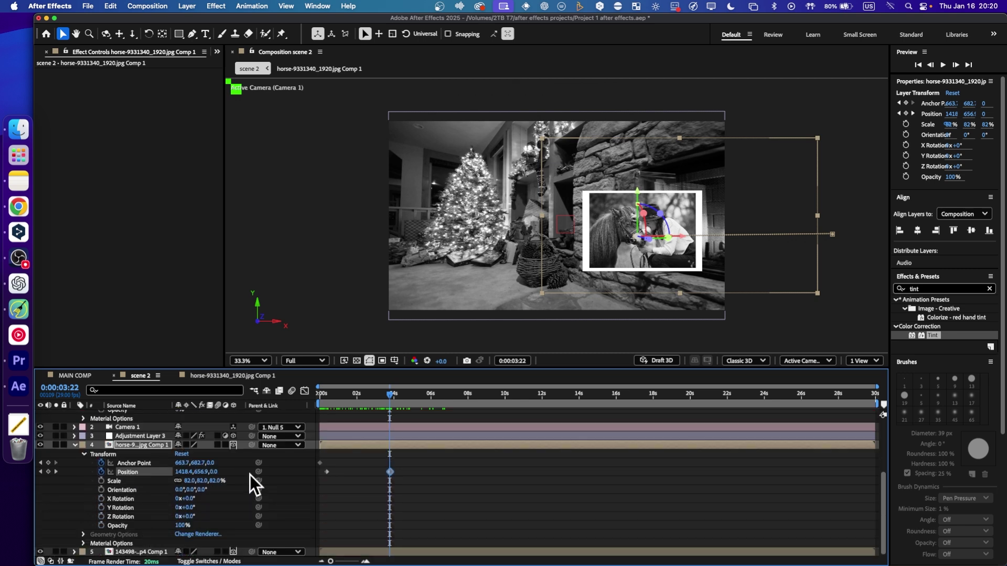
{"action": "left_click_drag", "start_coordinate": [194, 518], "coordinate": [202, 516]}
{"action": "left_click_drag", "start_coordinate": [338, 394], "coordinate": [388, 392]}
{"action": "left_click", "coordinate": [101, 516]}
Add a second Z Rotation keyframe near 4 seconds that straightens the photo
{"action": "left_click_drag", "start_coordinate": [389, 393], "coordinate": [391, 393]}
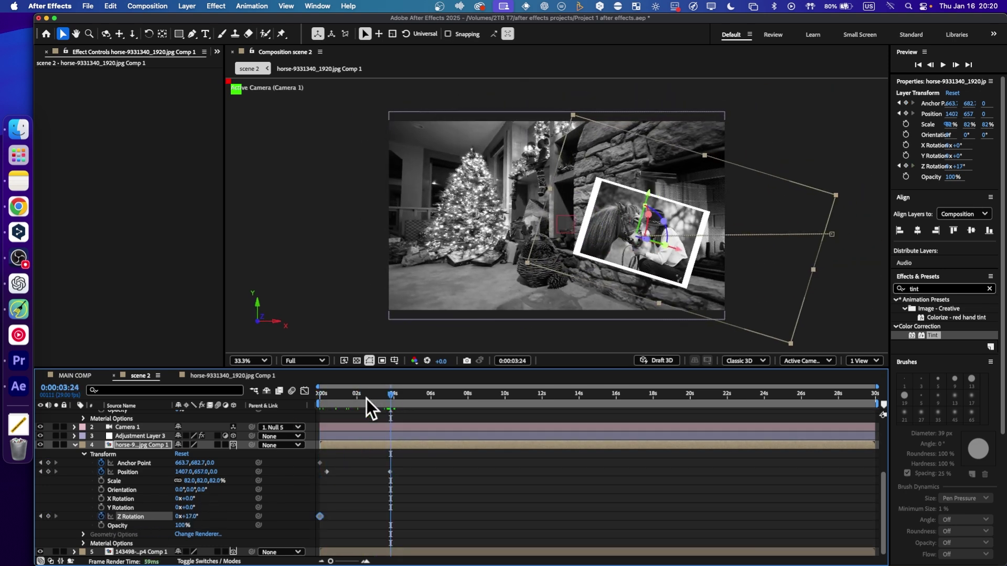
{"action": "mouse_move", "coordinate": [188, 516]}
{"action": "left_mouse_down"}
{"action": "mouse_move", "coordinate": [199, 515]}
{"action": "mouse_move", "coordinate": [181, 515]}
{"action": "left_mouse_up"}
{"action": "left_click_drag", "start_coordinate": [351, 391], "coordinate": [319, 403]}
Change the starting Z Rotation keyframe to 40° and review the spin
{"action": "left_click", "coordinate": [187, 517]}
{"action": "type", "text": "40"}
{"action": "key", "text": "Return"}
{"action": "mouse_move", "coordinate": [320, 414]}
{"action": "left_mouse_down"}
{"action": "mouse_move", "coordinate": [334, 397]}
{"action": "mouse_move", "coordinate": [393, 403]}
{"action": "mouse_move", "coordinate": [308, 404]}
{"action": "mouse_move", "coordinate": [401, 410]}
{"action": "mouse_move", "coordinate": [314, 411]}
{"action": "mouse_move", "coordinate": [357, 415]}
{"action": "mouse_move", "coordinate": [322, 420]}
{"action": "left_mouse_up"}
{"action": "scroll", "coordinate": [366, 463], "scroll_direction": "up", "scroll_amount": 3}
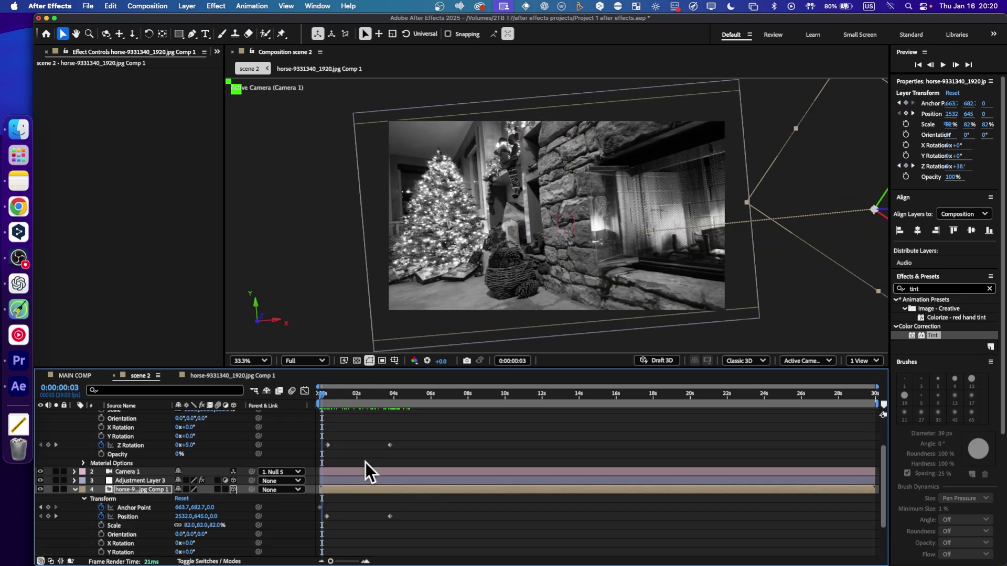
{"action": "scroll", "coordinate": [153, 490], "scroll_direction": "up", "scroll_amount": 3}
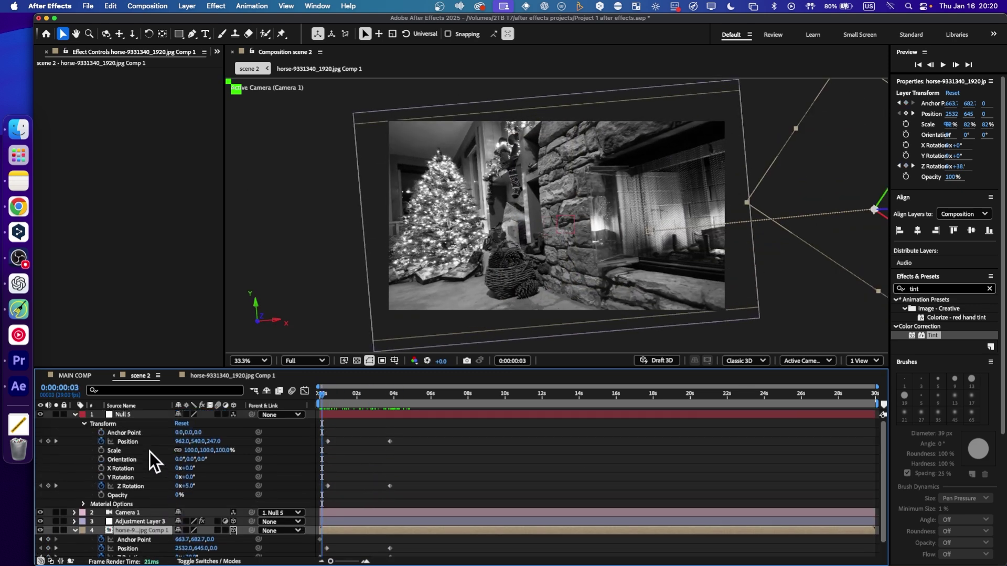
Apply Easy Ease In to all Null 5 and horse photo keyframes
{"action": "left_click", "coordinate": [142, 416]}
{"action": "key", "text": "u"}
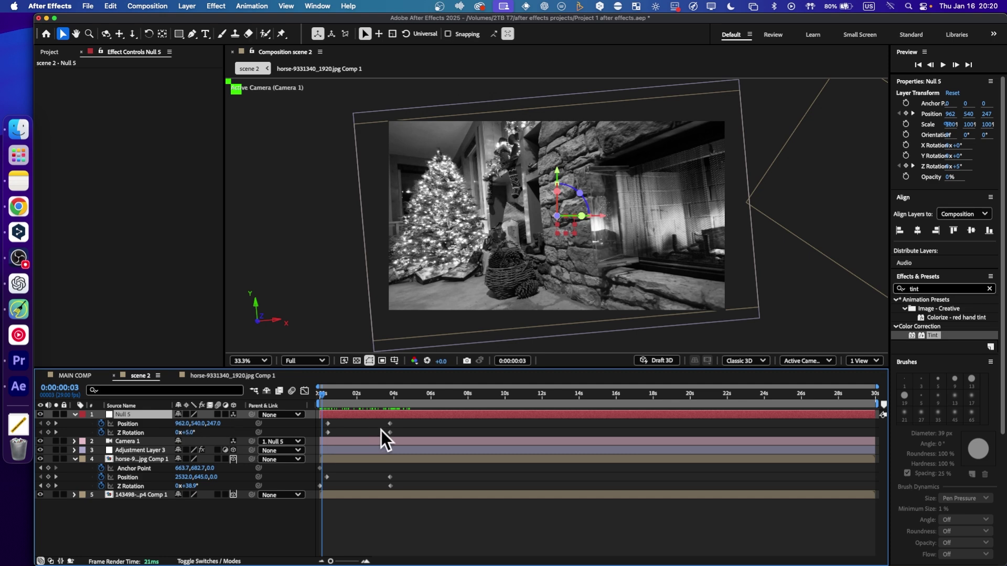
{"action": "left_click_drag", "start_coordinate": [419, 418], "coordinate": [312, 498]}
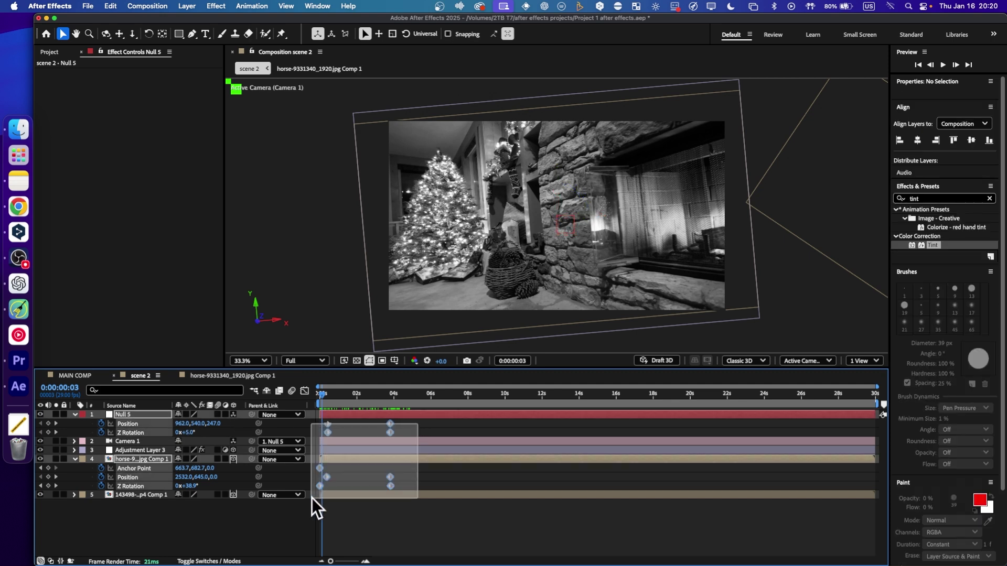
{"action": "right_click", "coordinate": [329, 426]}
{"action": "mouse_move", "coordinate": [393, 544]}
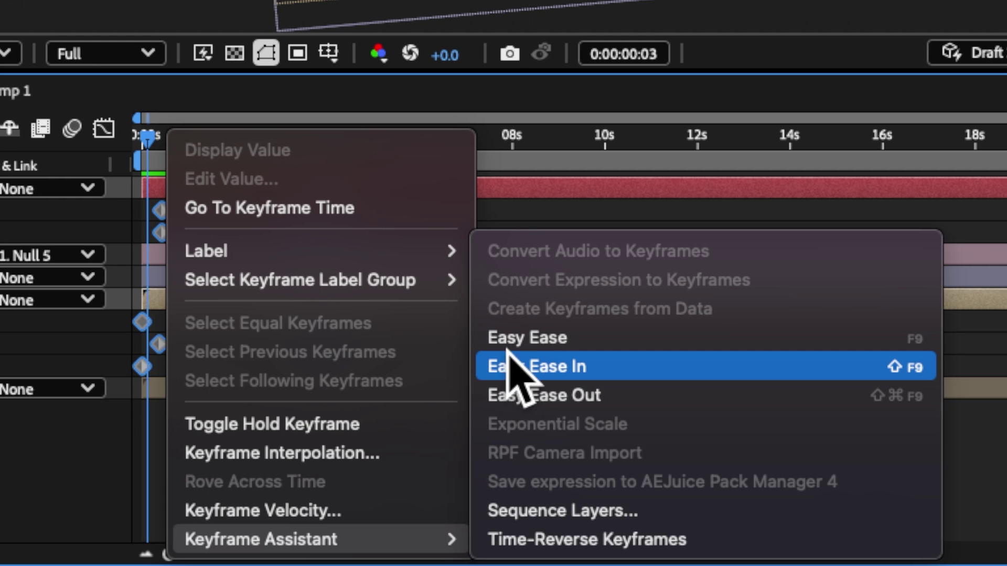
{"action": "left_click", "coordinate": [475, 476]}
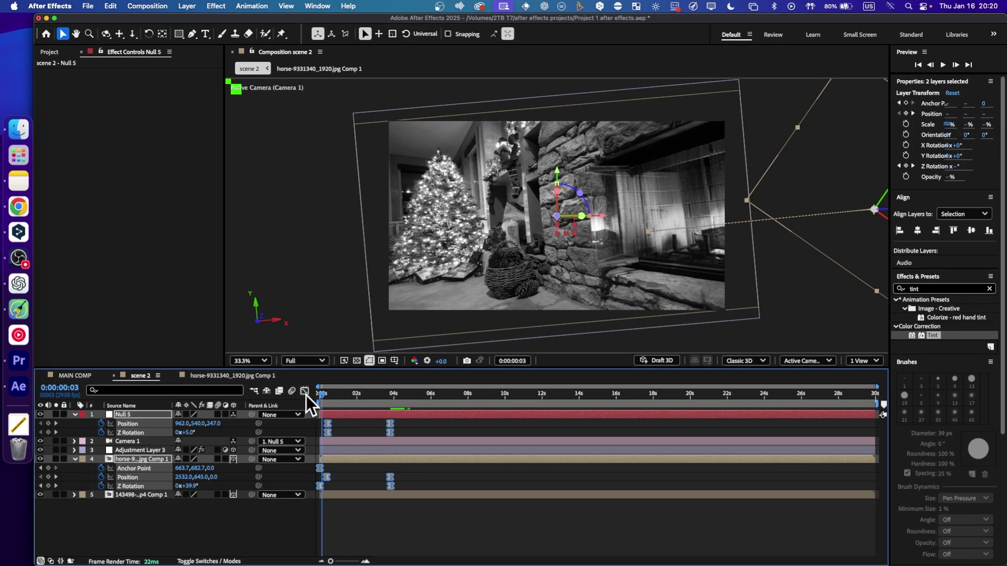
Lengthen the easing influence in the Graph Editor speed curves and preview it
{"action": "left_click", "coordinate": [304, 392]}
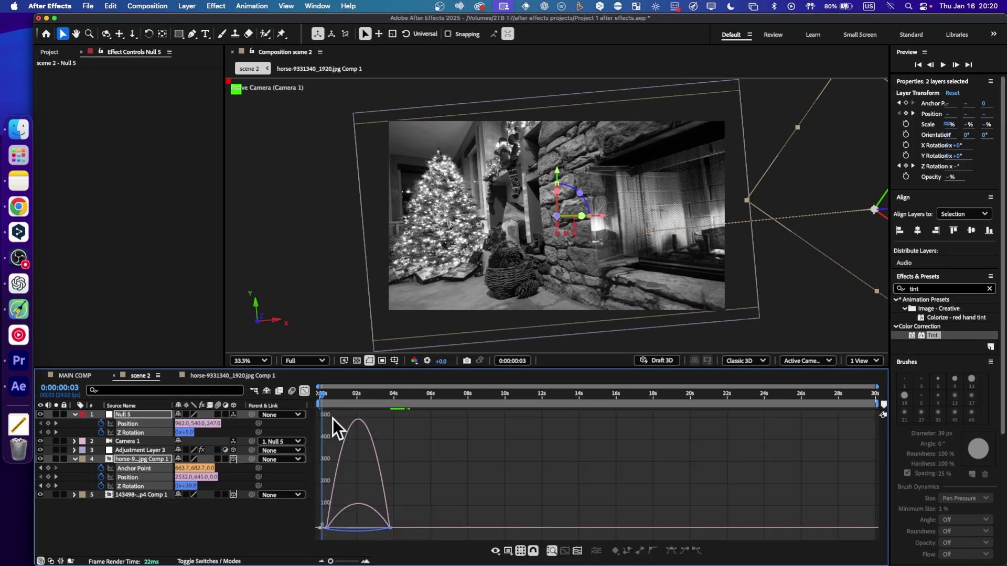
{"action": "left_click_drag", "start_coordinate": [377, 528], "coordinate": [321, 527]}
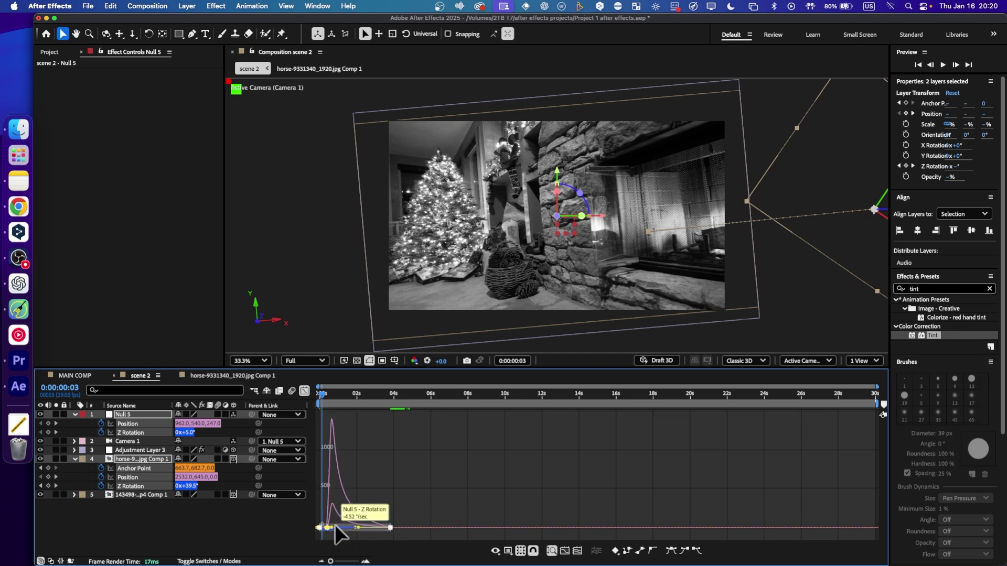
{"action": "key", "text": "space"}
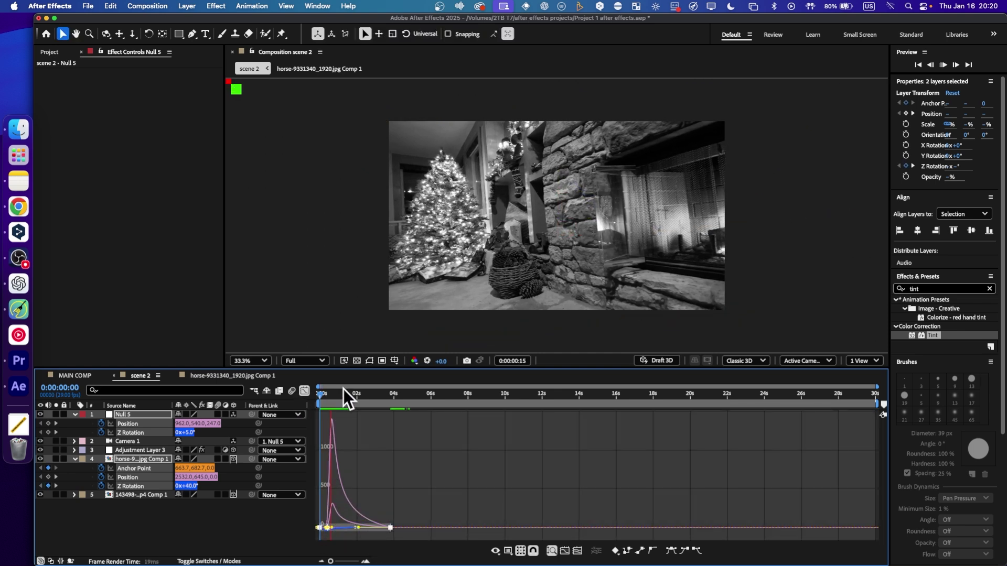
{"action": "key", "text": "space"}
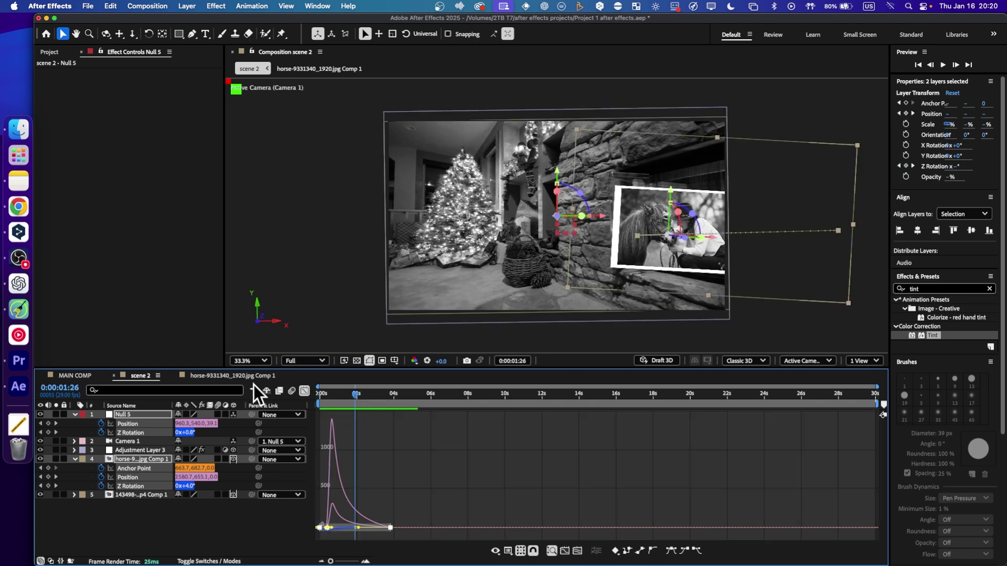
{"action": "left_click", "coordinate": [304, 392]}
Move both layers' end keyframes earlier to about 1.4 seconds, then return to MAIN COMP
{"action": "left_click_drag", "start_coordinate": [387, 422], "coordinate": [357, 426]}
{"action": "key", "text": "Home"}
{"action": "key", "text": "space"}
{"action": "key", "text": "space"}
{"action": "left_click", "coordinate": [345, 499]}
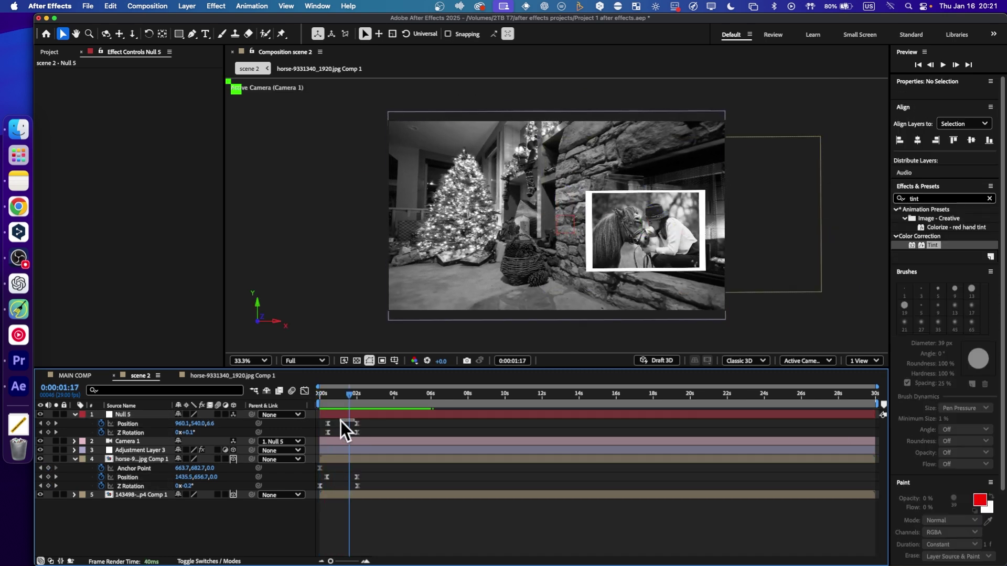
{"action": "left_click_drag", "start_coordinate": [364, 425], "coordinate": [354, 495]}
{"action": "left_click_drag", "start_coordinate": [354, 424], "coordinate": [287, 402]}
{"action": "key", "text": "space"}
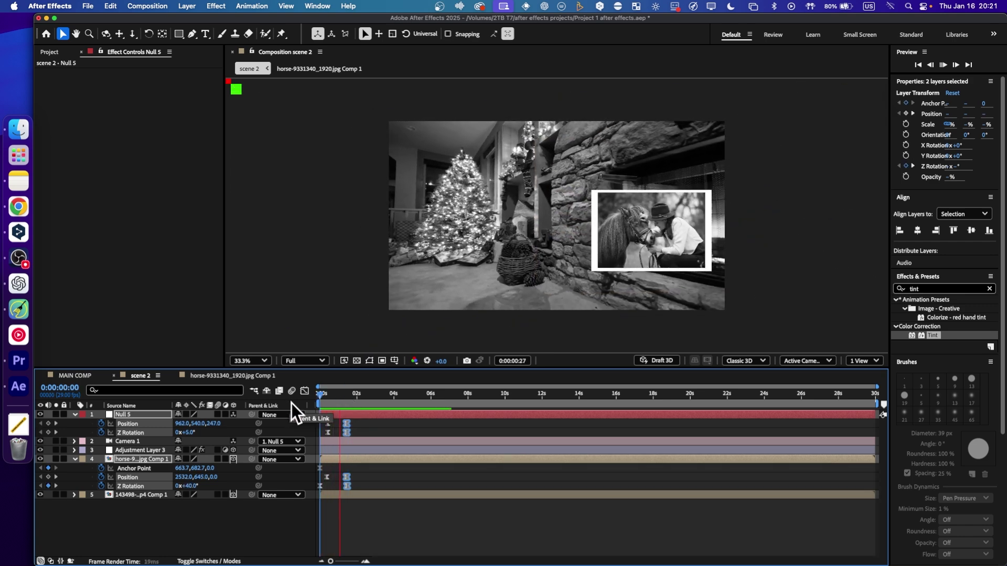
{"action": "key", "text": "space"}
{"action": "left_click_drag", "start_coordinate": [323, 395], "coordinate": [353, 394]}
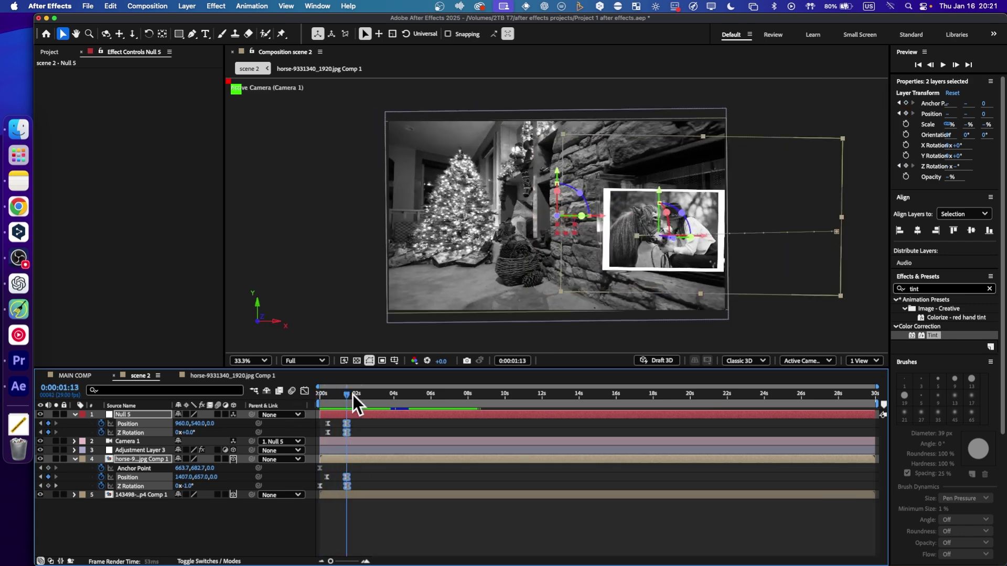
{"action": "left_click", "coordinate": [79, 374]}
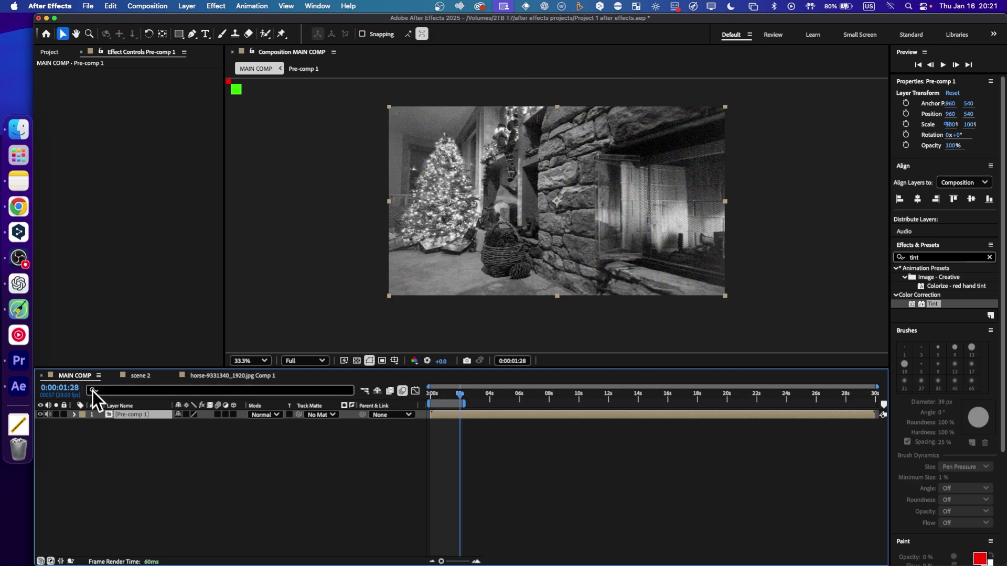
Review the MAIN COMP animation and select scene 2 in the Project panel
{"action": "left_click_drag", "start_coordinate": [427, 396], "coordinate": [463, 402]}
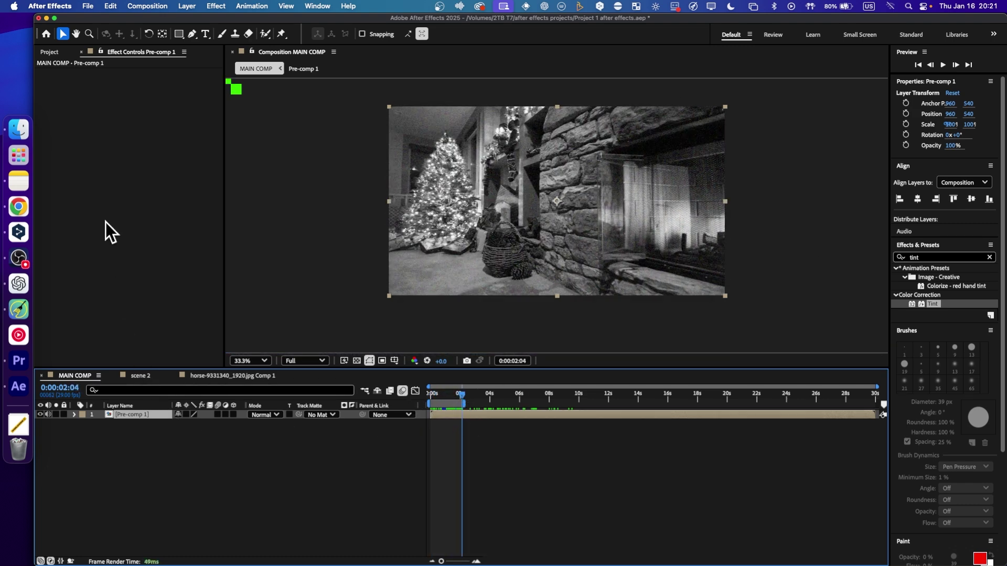
{"action": "left_click", "coordinate": [48, 55]}
{"action": "left_click", "coordinate": [72, 252]}
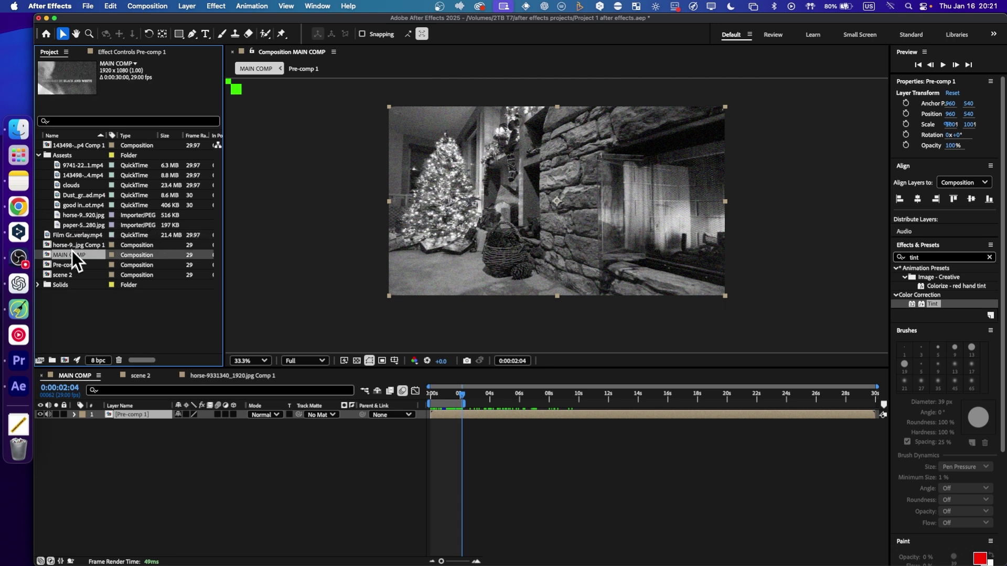
{"action": "left_click", "coordinate": [76, 264]}
{"action": "left_click", "coordinate": [74, 275]}
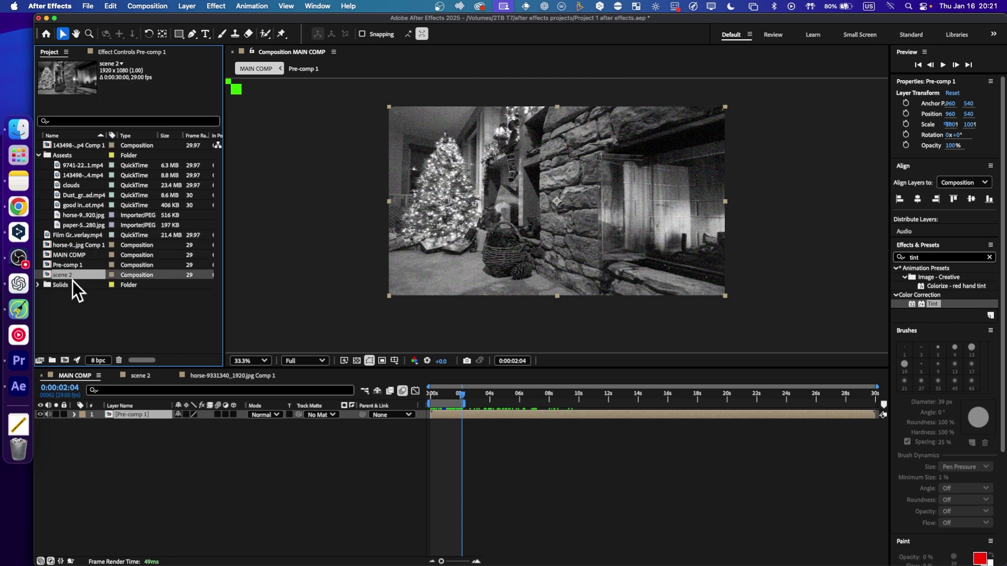
Drag scene 2 into MAIN COMP and shift its layer to start near 2.8 seconds
{"action": "left_click_drag", "start_coordinate": [68, 281], "coordinate": [144, 437]}
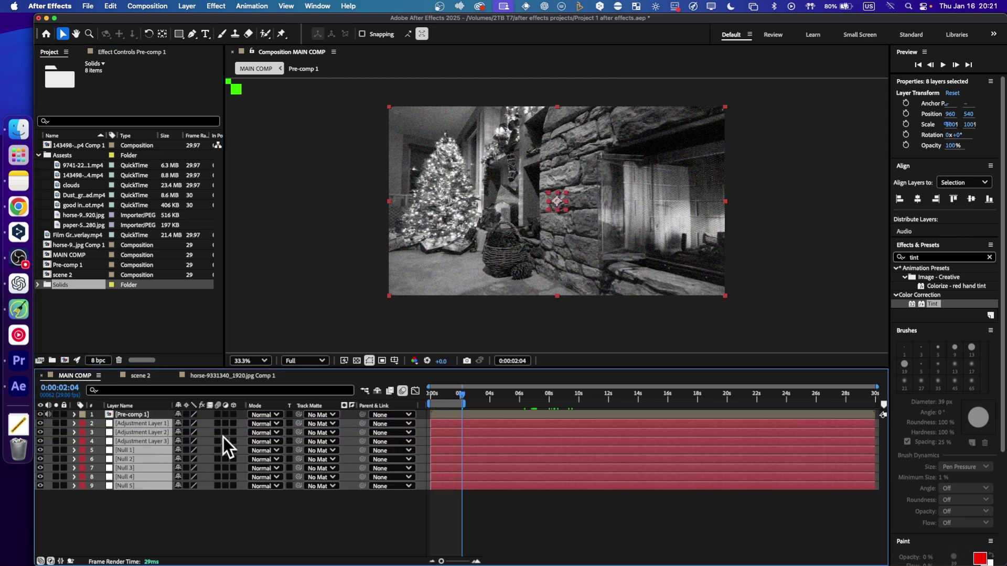
{"action": "key", "text": "super+z"}
{"action": "left_click_drag", "start_coordinate": [64, 276], "coordinate": [210, 413]}
{"action": "left_click_drag", "start_coordinate": [445, 414], "coordinate": [529, 413]}
{"action": "mouse_move", "coordinate": [461, 394]}
{"action": "left_mouse_down"}
{"action": "mouse_move", "coordinate": [429, 394]}
{"action": "mouse_move", "coordinate": [510, 392]}
{"action": "mouse_move", "coordinate": [418, 396]}
{"action": "mouse_move", "coordinate": [469, 398]}
{"action": "mouse_move", "coordinate": [460, 397]}
{"action": "left_mouse_up"}
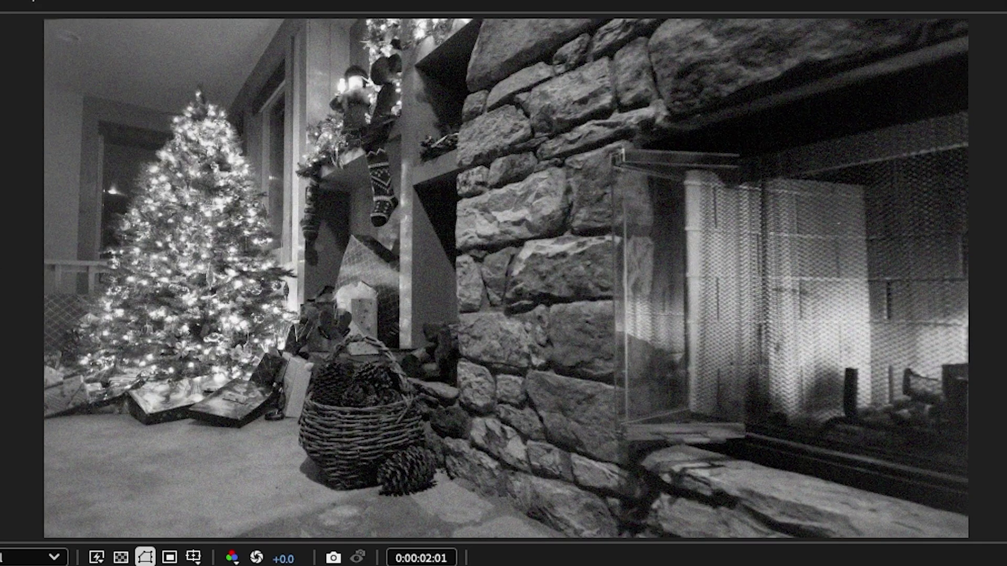